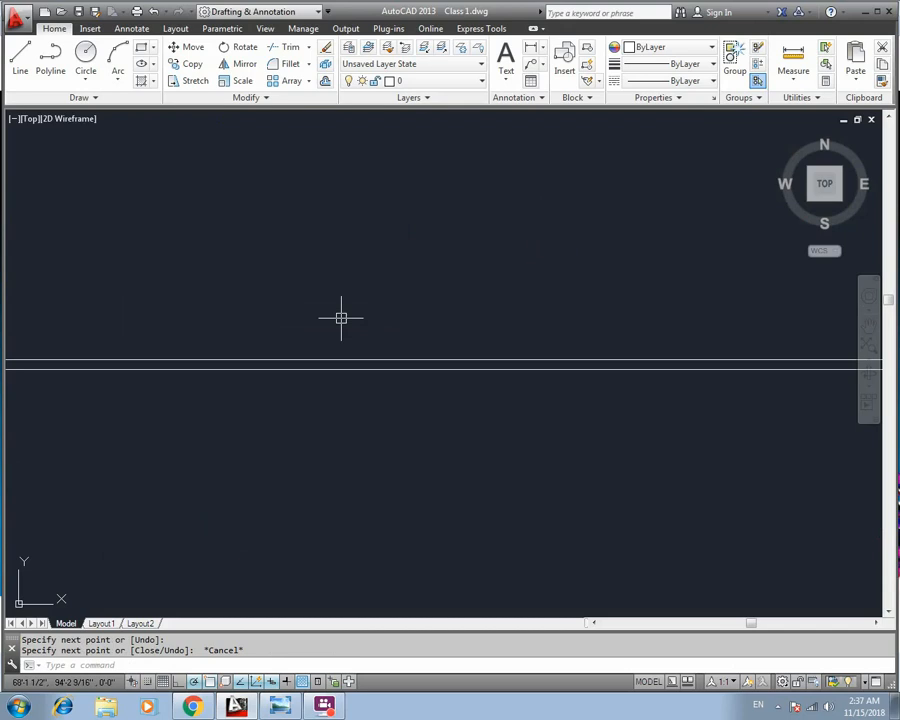
middle_click_drag(341, 318, 715, 288)
scroll(452, 316, "up", 6)
mouse_move(295, 286)
middle_mouse_down()
mouse_move(435, 288)
mouse_move(354, 271)
middle_mouse_up()
type("dak")
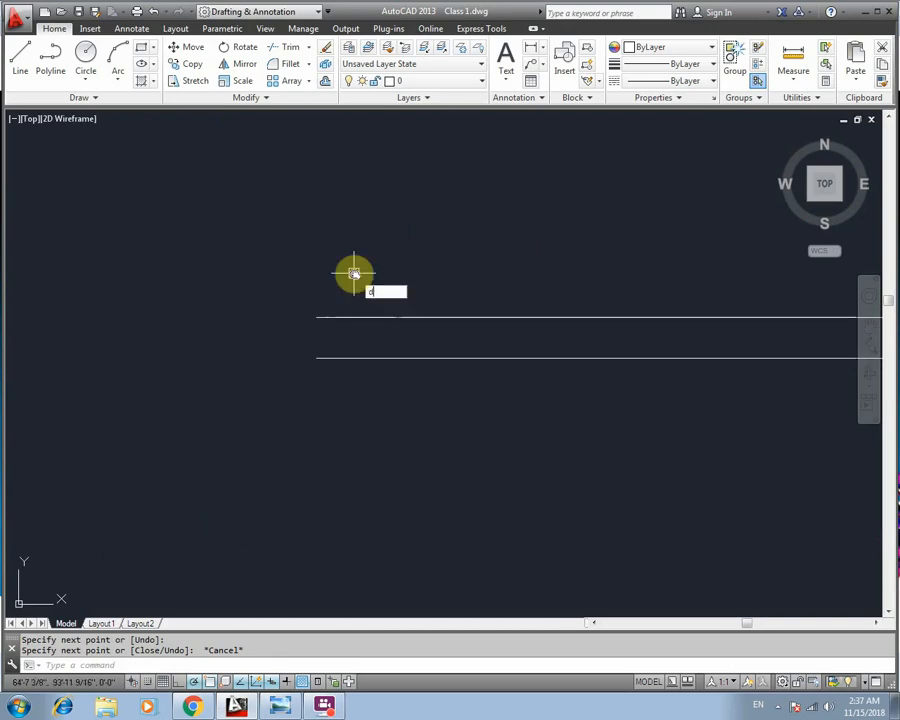
key("BackSpace")
key("BackSpace")
key("BackSpace")
key("Escape")
key("Escape")
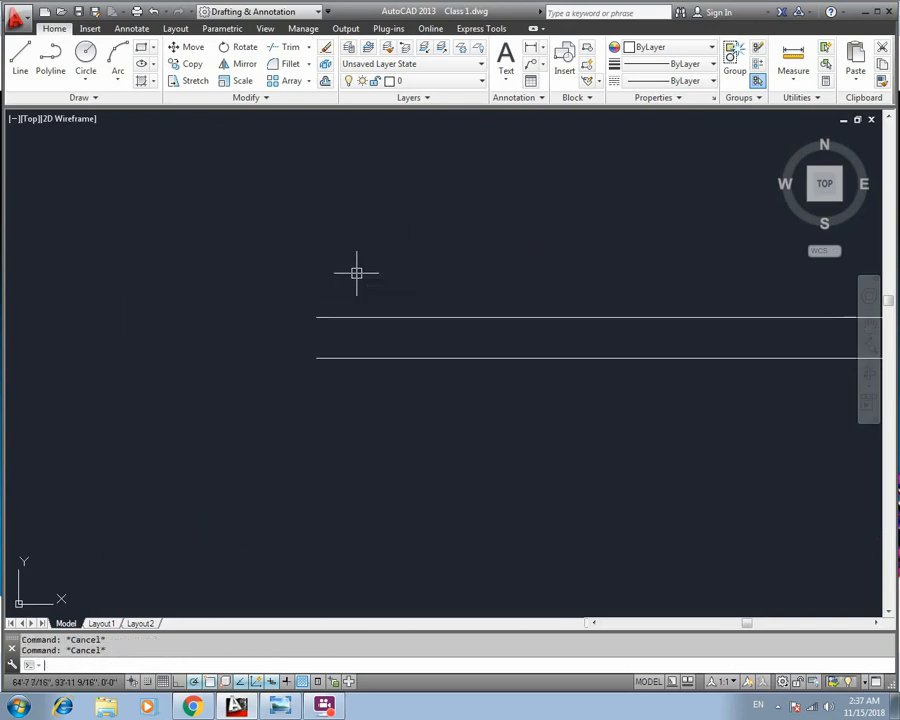
Step: Measure the gap between the double line's two parallel edges with an aligned dimension, without placing it
type("dal")
key("Return")
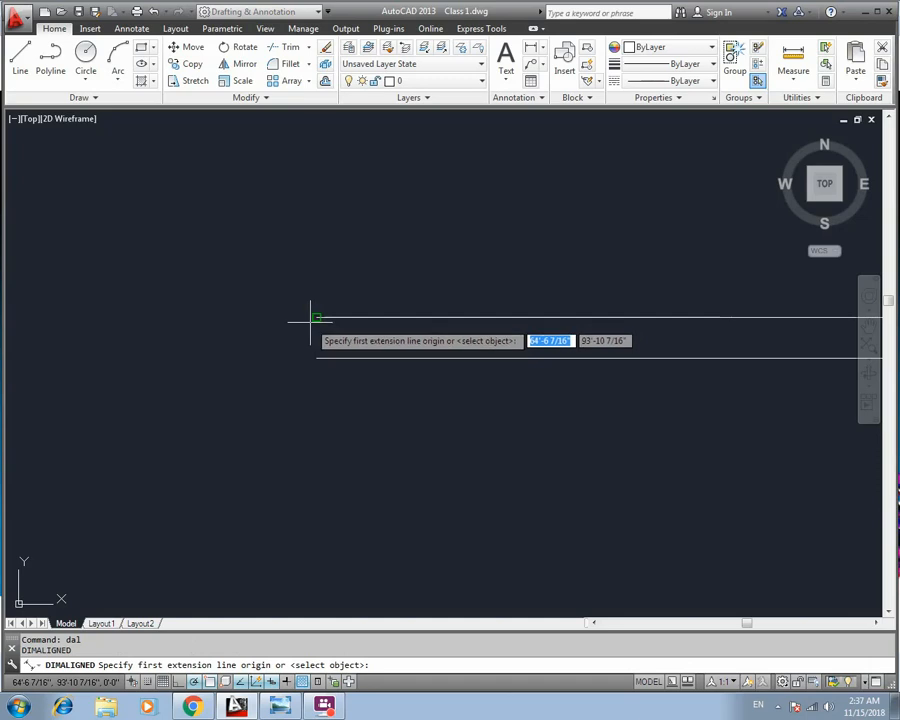
left_click(316, 358)
left_click(316, 358)
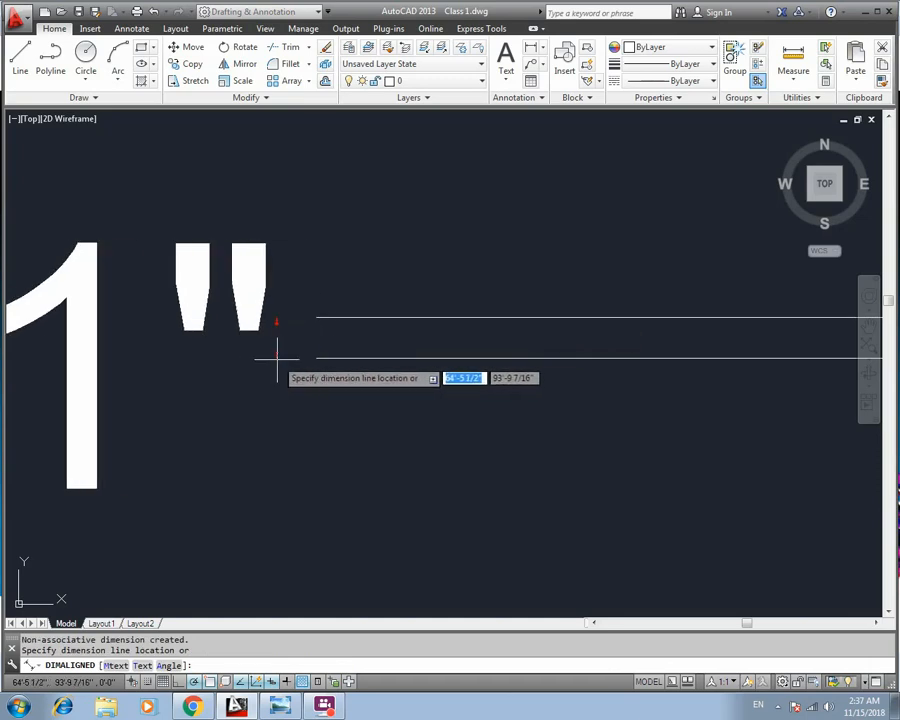
key("Escape")
Step: Draw an L-shaped line above the multiline, about 5'-5 1/2" horizontally followed by a shorter vertical segment downward
scroll(430, 392, "down", 6)
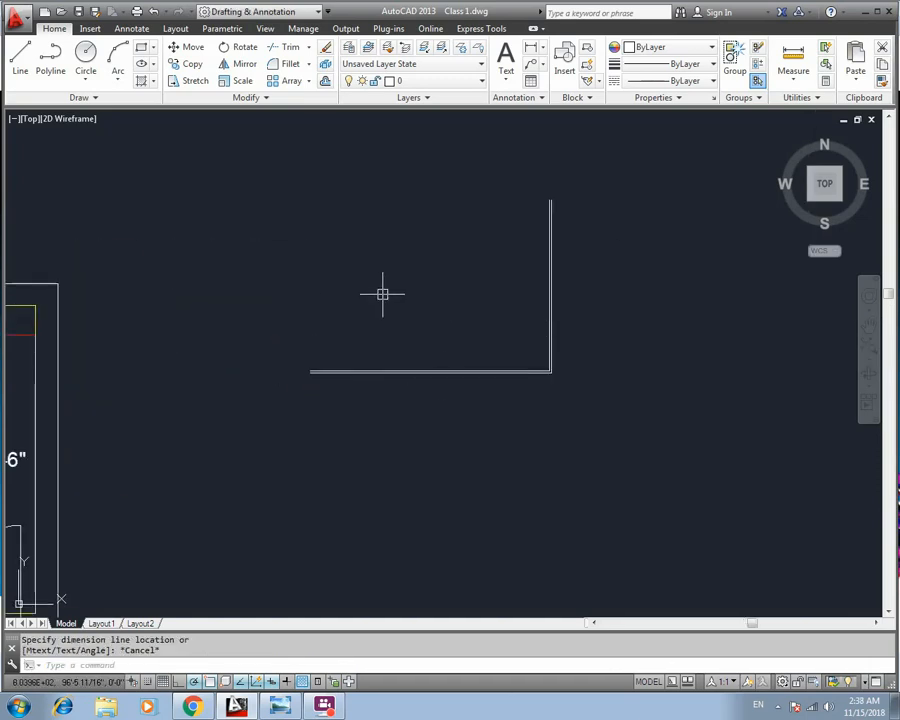
type("l")
key("Return")
left_click(221, 225)
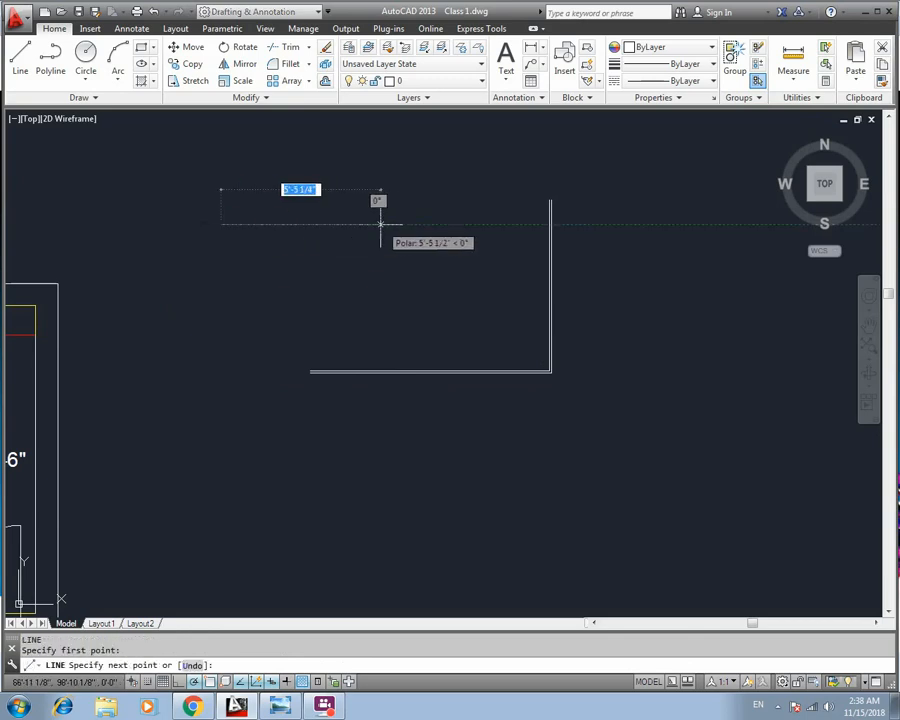
left_click(380, 225)
left_click(380, 290)
key("Escape")
key("Escape")
Step: Draw a five-segment zigzag multiline below the existing right-angled multiline
type("ml")
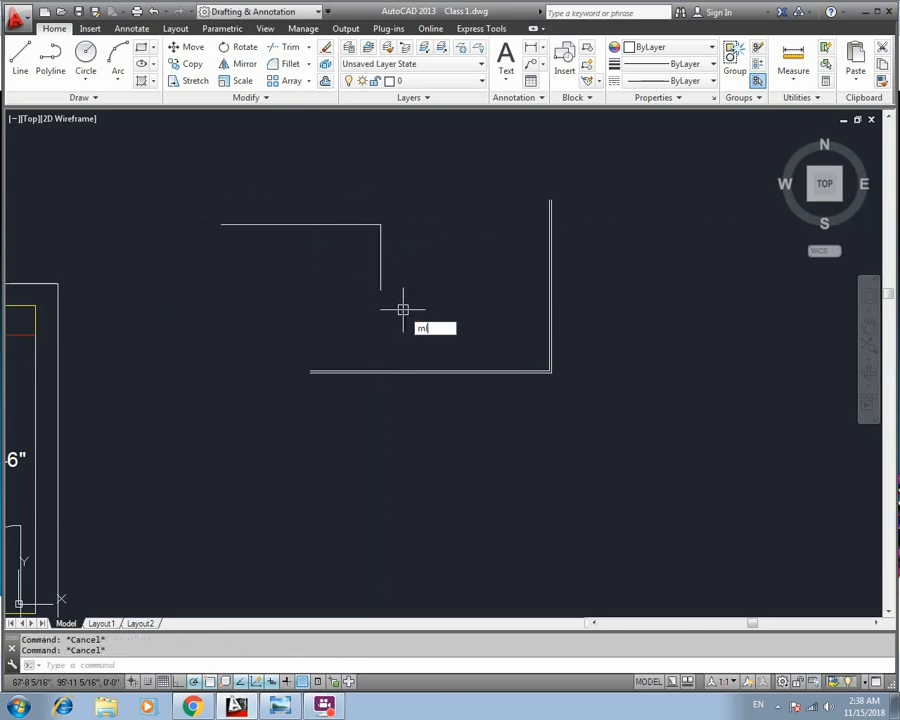
key("Return")
left_click(255, 440)
left_click(372, 457)
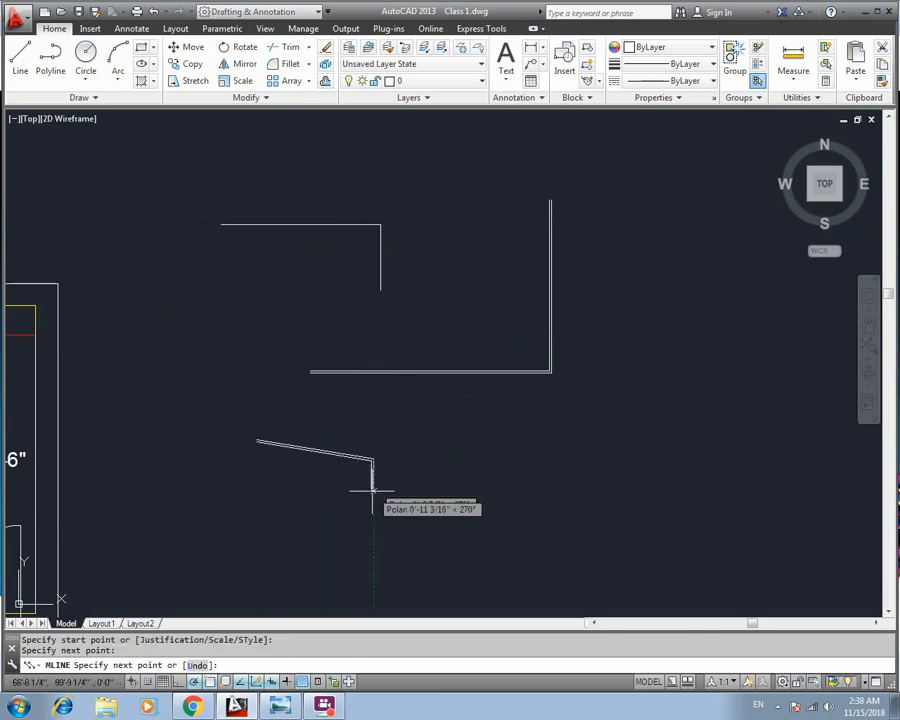
left_click(362, 508)
left_click(455, 453)
left_click(472, 514)
left_click(530, 437)
key("Escape")
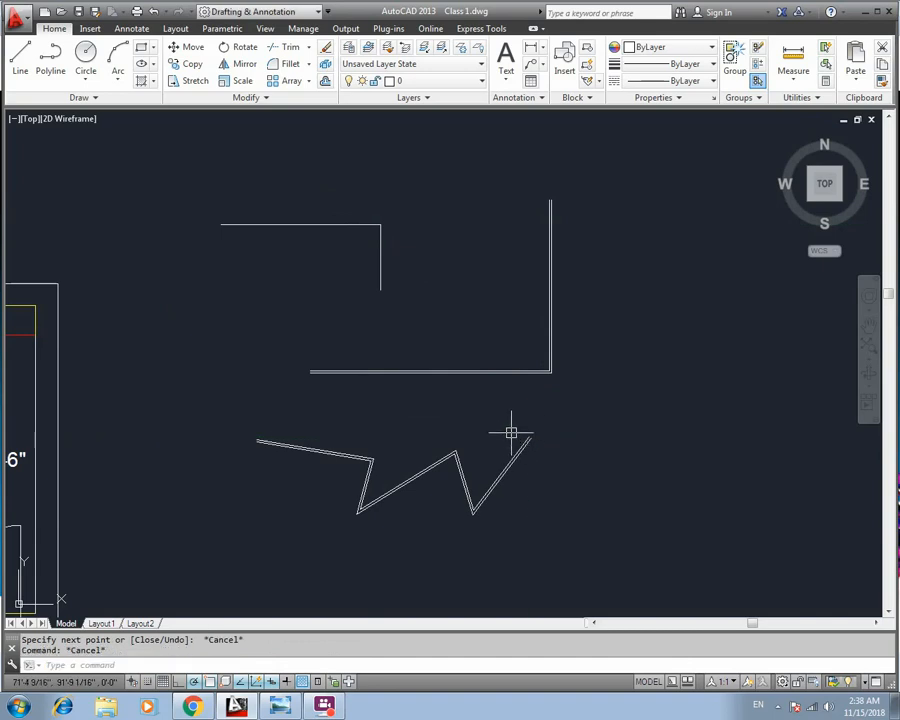
Step: Erase the zigzag multiline
scroll(464, 452, "up", 2)
scroll(466, 364, "down", 3)
left_click(580, 344)
left_click(362, 416)
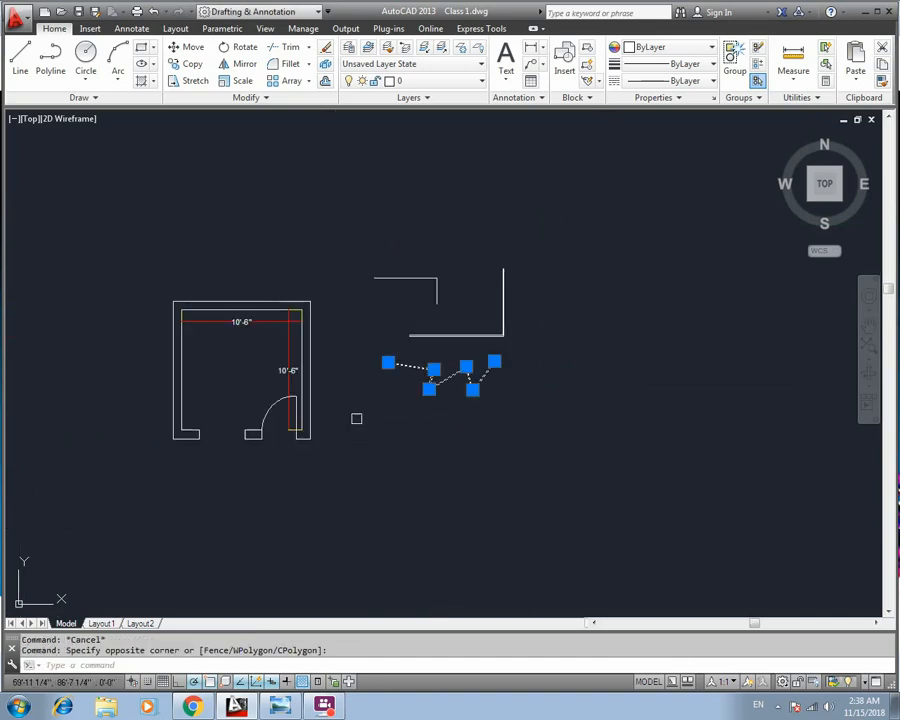
key("Delete")
middle_click_drag(423, 397, 383, 444)
key("Escape")
Step: Create a new multiline style named "nine" based on STANDARD with the MLSTYLE command
scroll(384, 380, "up", 4)
scroll(392, 374, "up", 2)
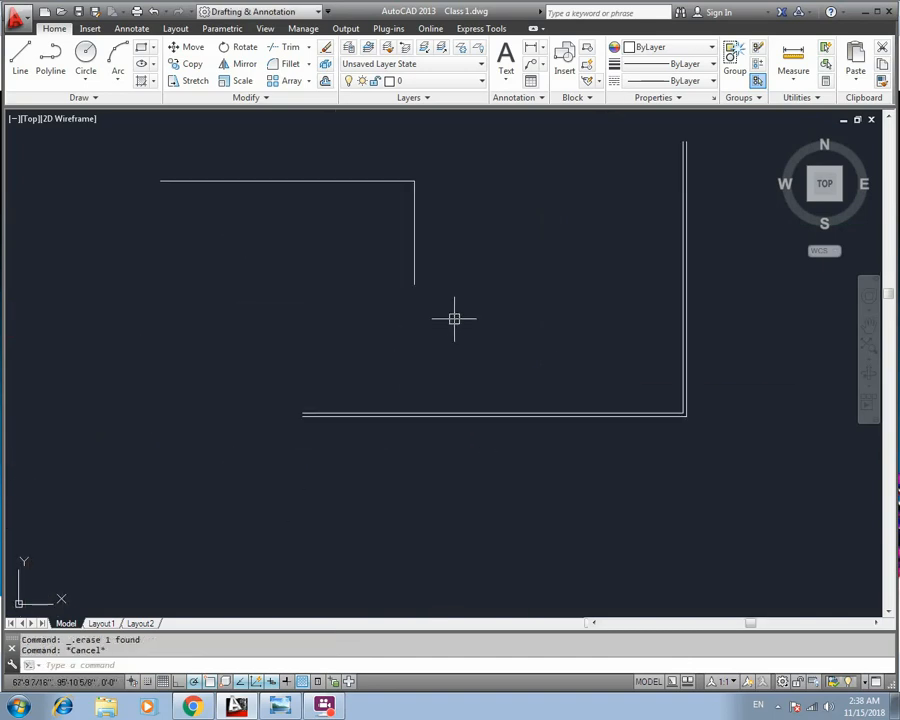
middle_click_drag(454, 315, 370, 368)
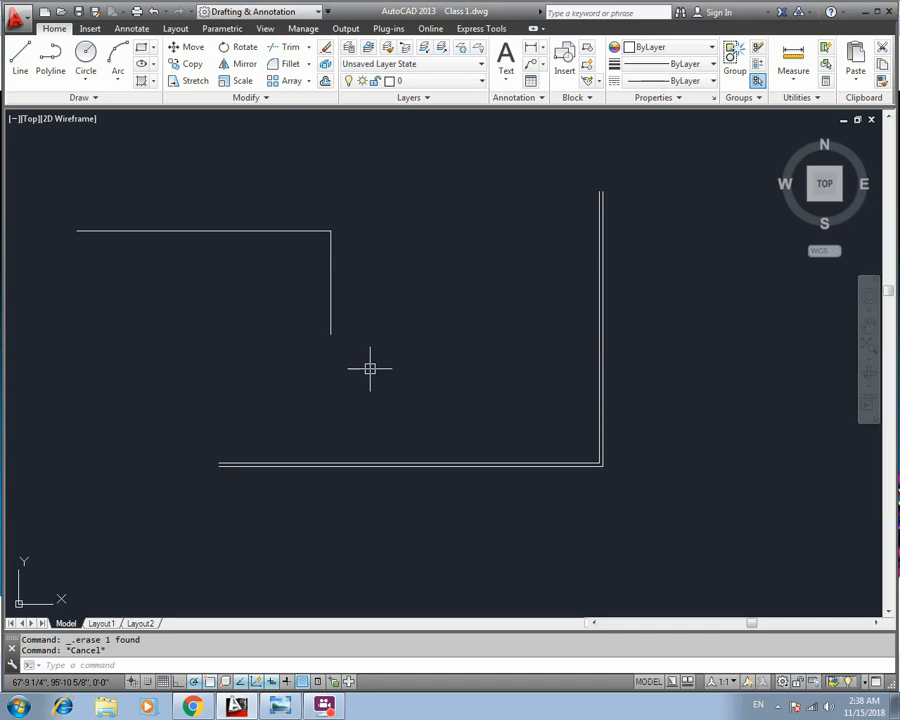
type("MLSt")
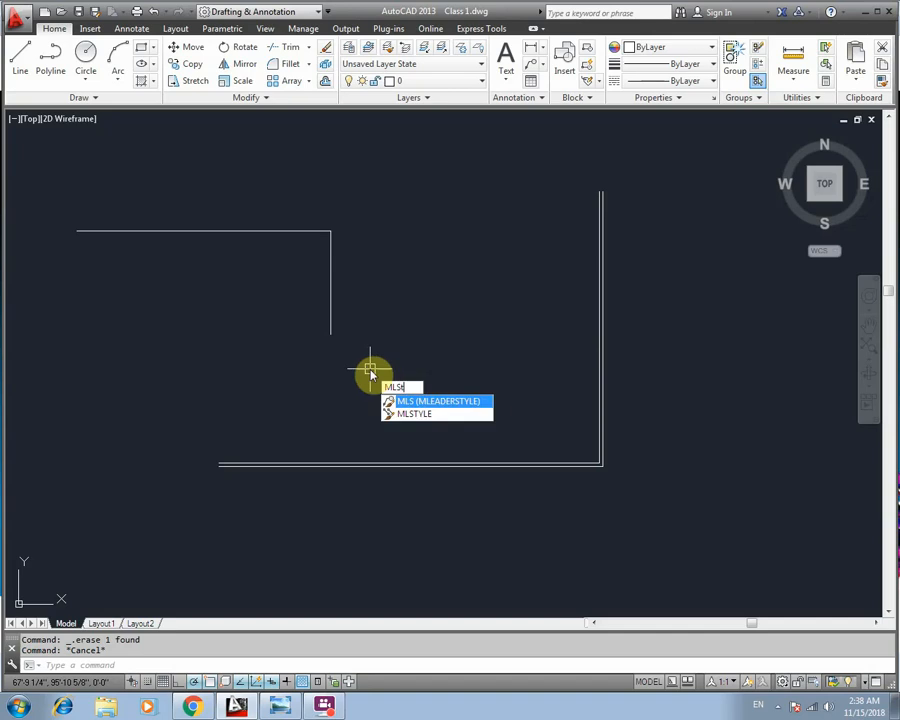
type("yle")
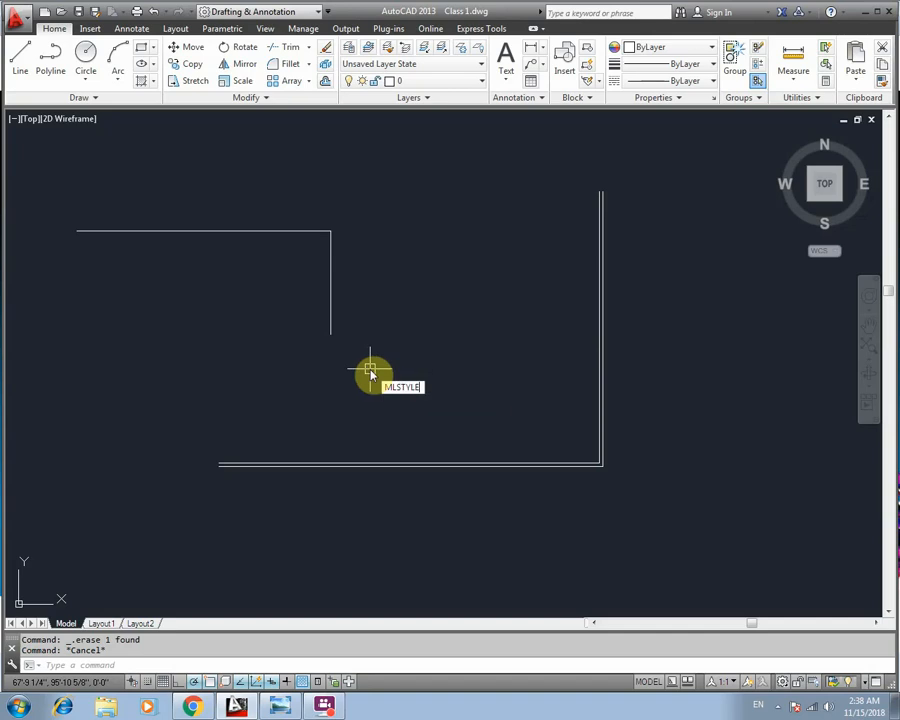
key("Return")
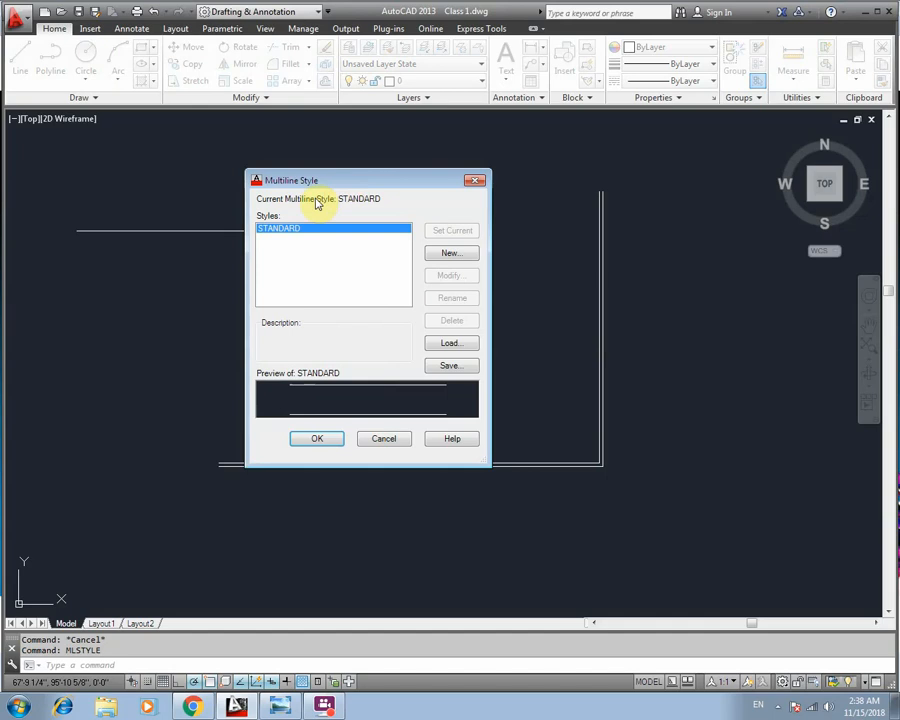
left_click_drag(314, 185, 426, 183)
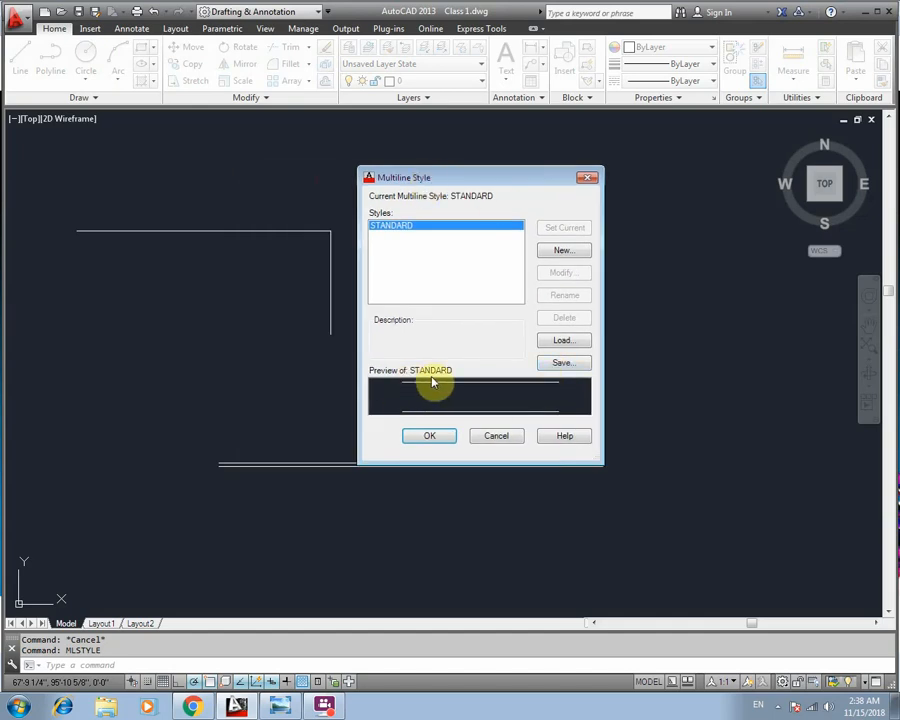
left_click(576, 256)
left_click_drag(474, 287, 551, 279)
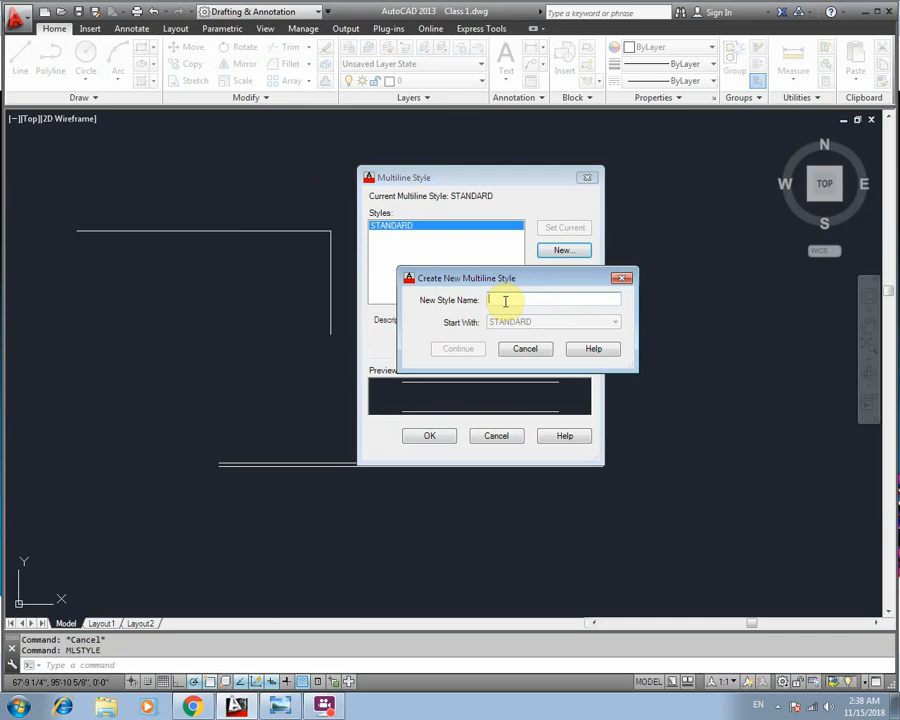
type("nine")
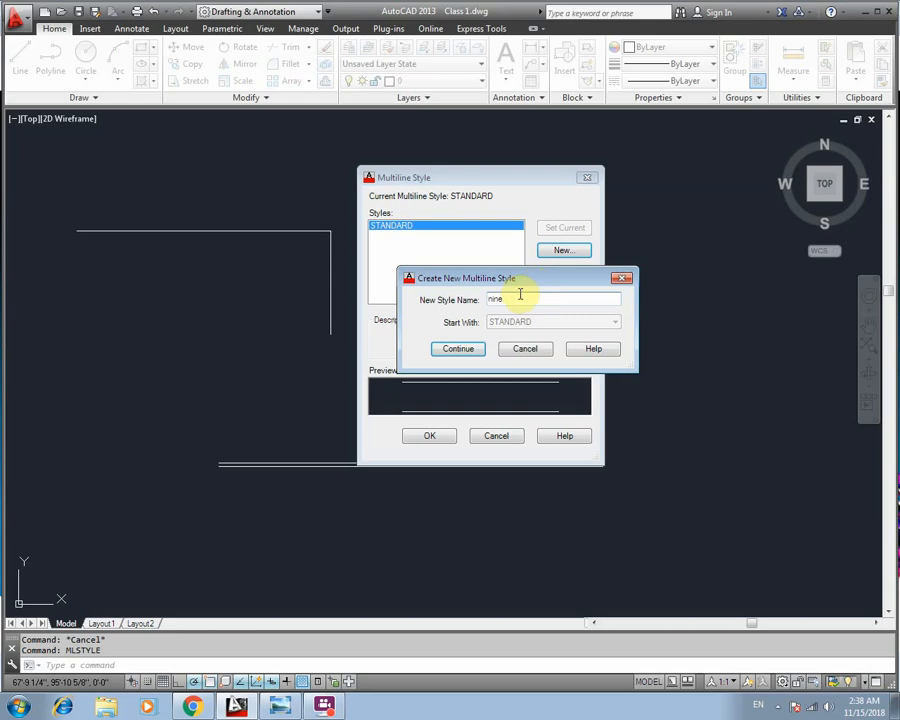
left_click_drag(513, 286, 515, 274)
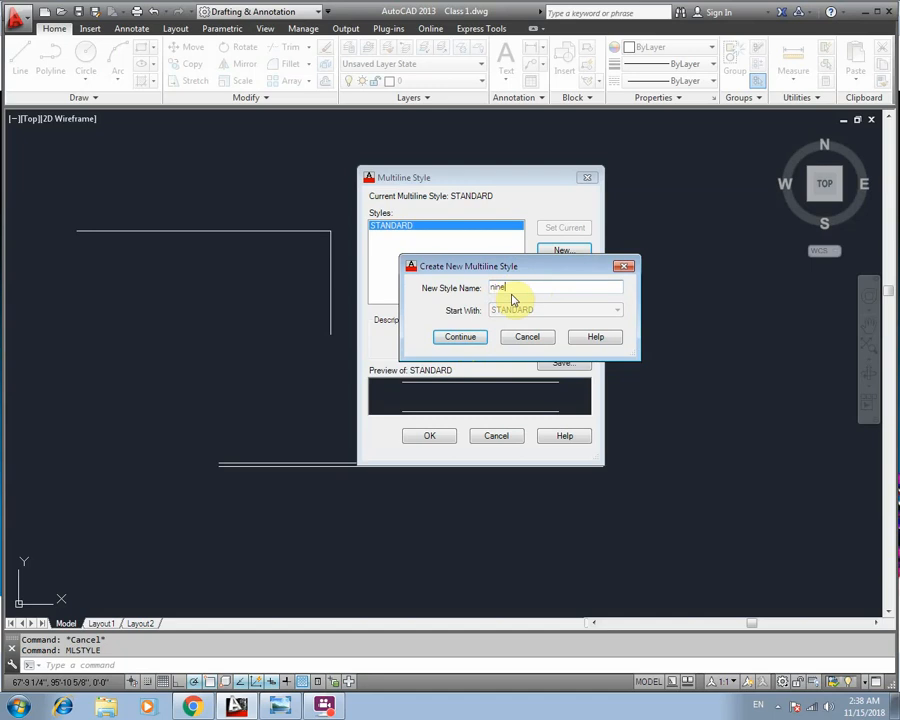
left_click(464, 338)
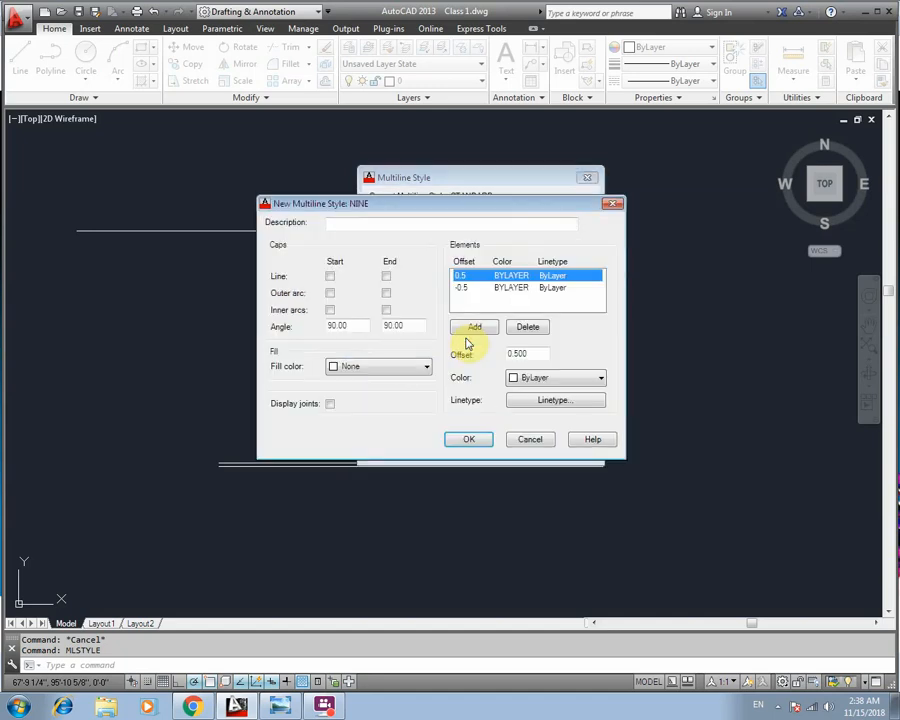
Step: Delete the element with offset 0.5 from the NINE multiline style
mouse_move(426, 203)
left_mouse_down()
mouse_move(433, 221)
mouse_move(419, 186)
left_mouse_up()
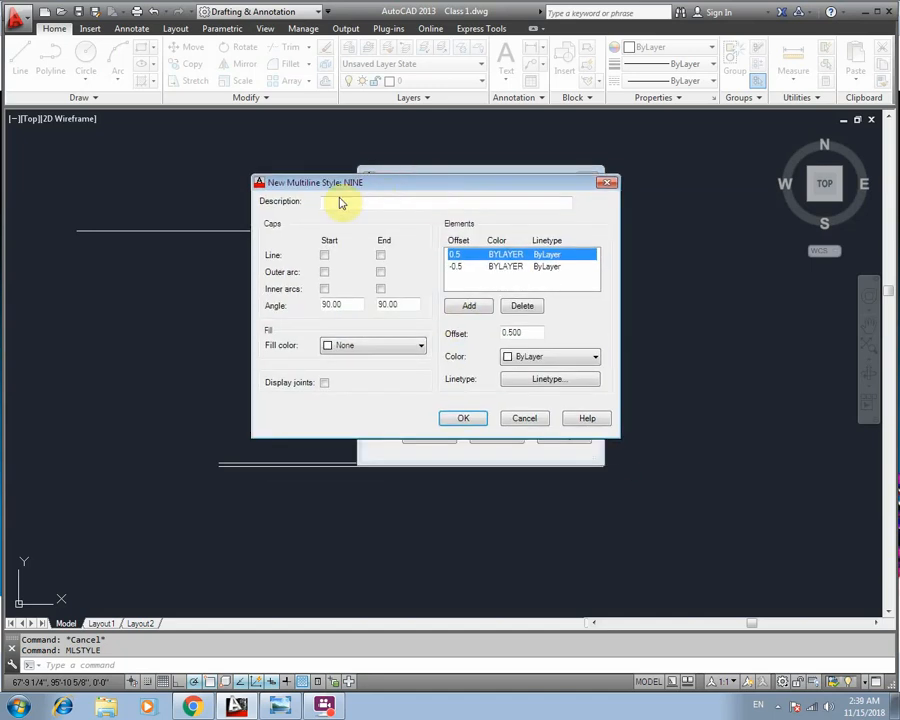
left_click_drag(326, 192, 348, 190)
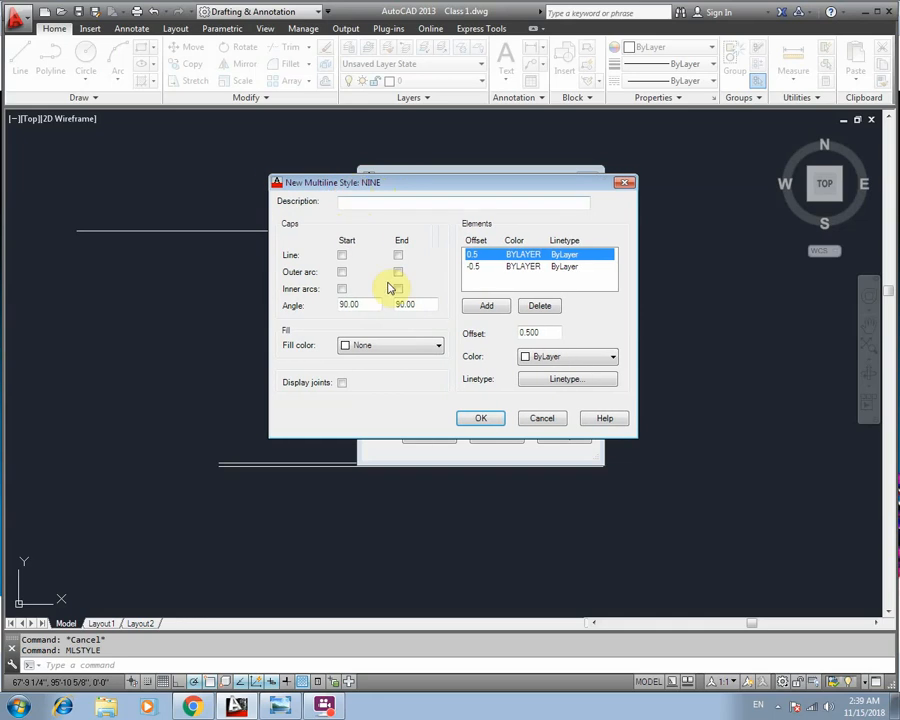
left_click(479, 268)
left_click(479, 255)
left_click(477, 266)
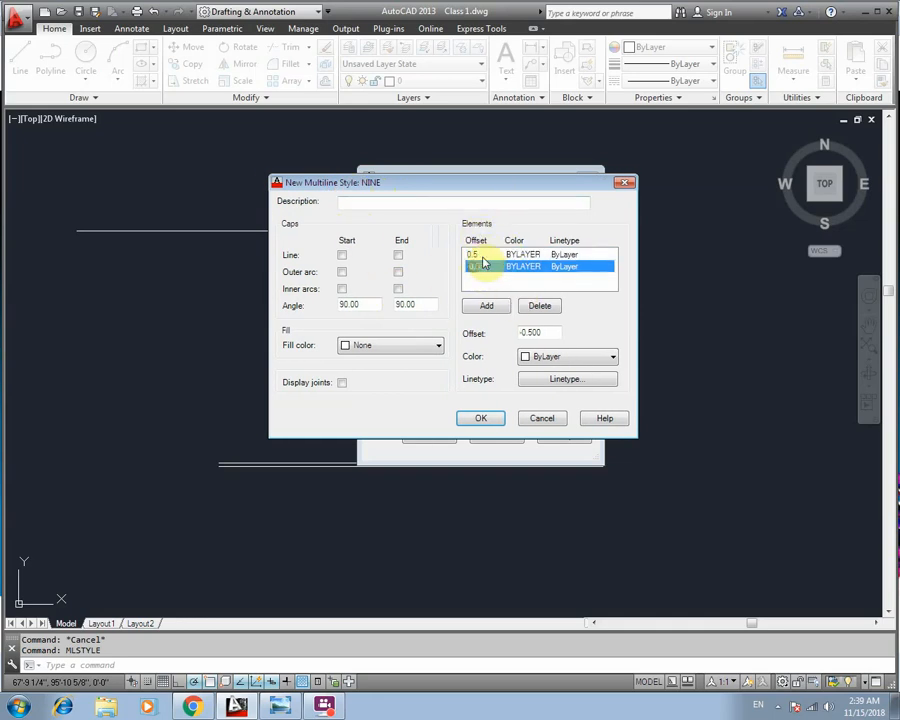
left_click(479, 256)
left_click(538, 305)
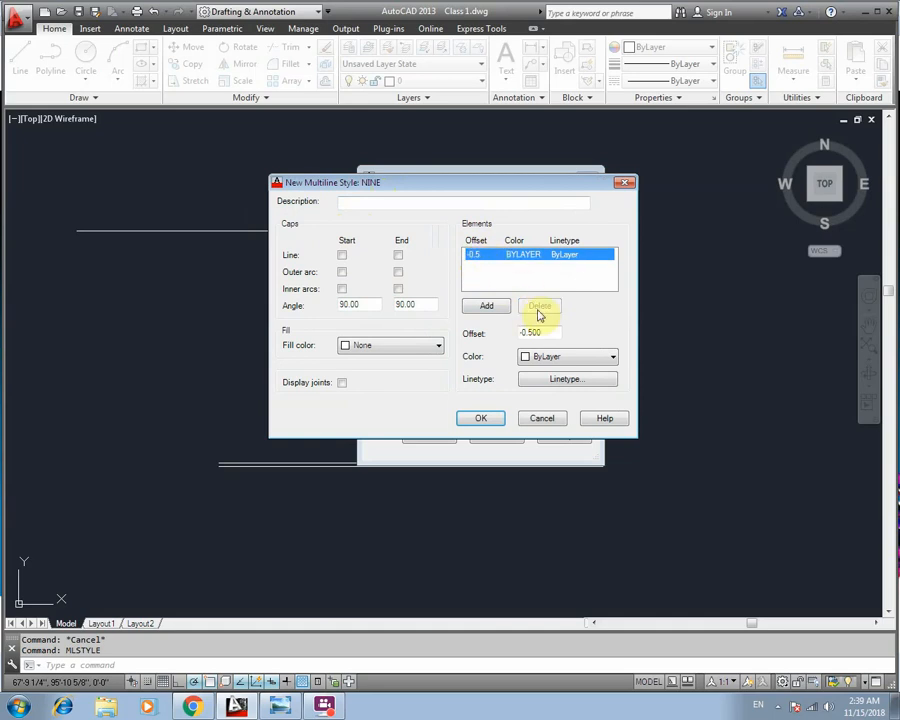
Step: Set the remaining element's offset to 0 and move the style settings aside to uncover the preview
double_click(527, 331)
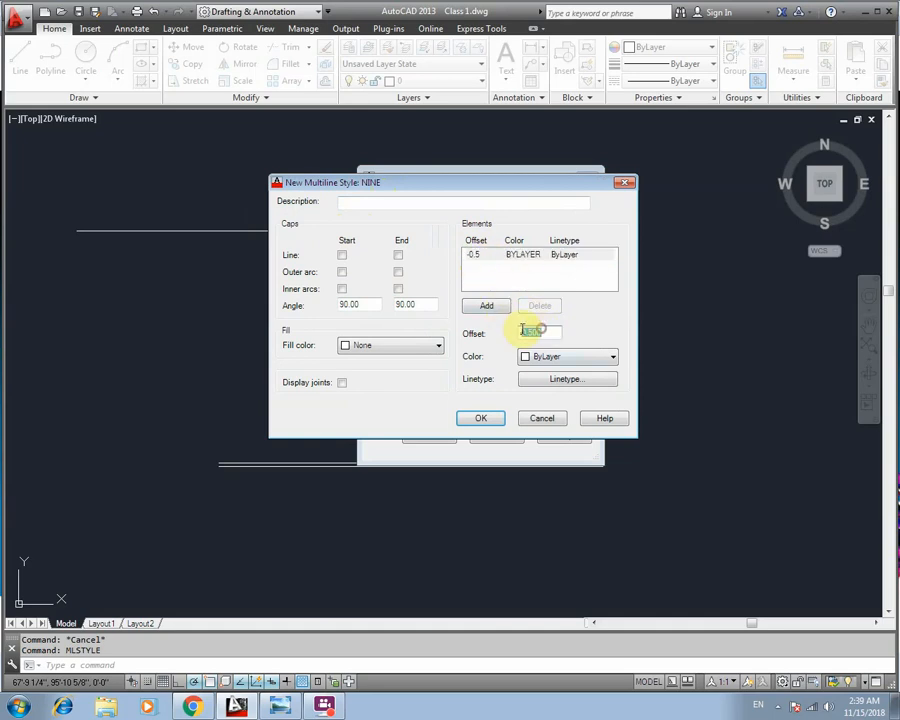
left_click(496, 287)
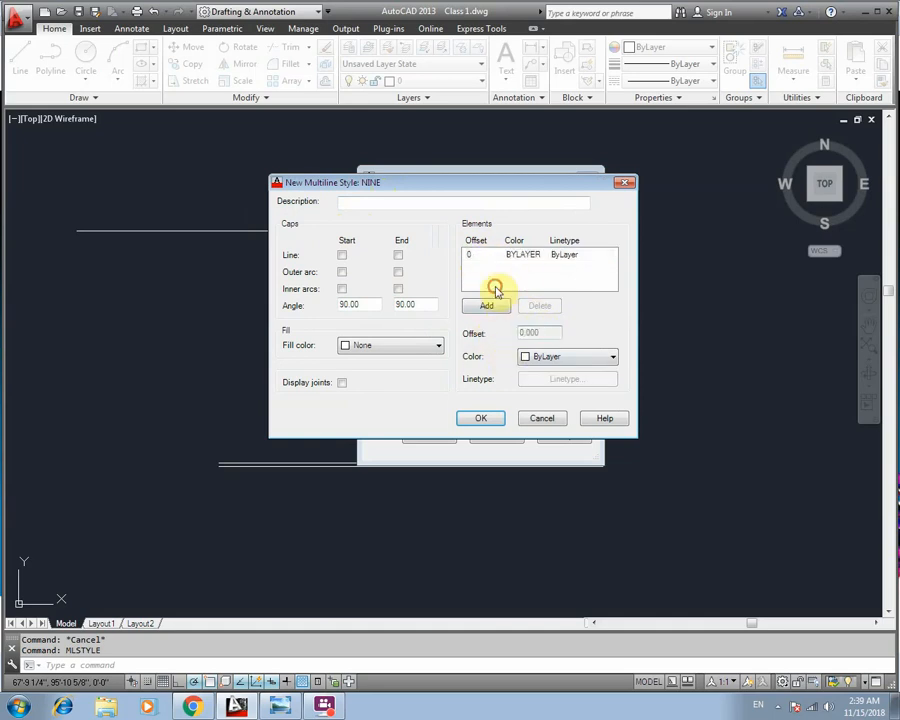
left_click_drag(431, 181, 321, 272)
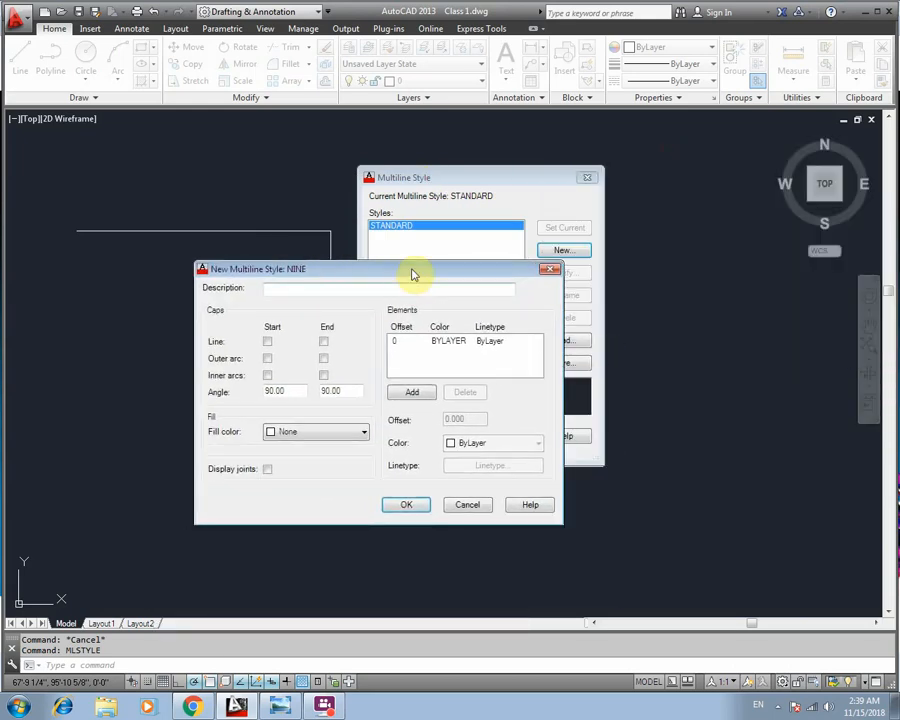
left_click_drag(410, 270, 222, 160)
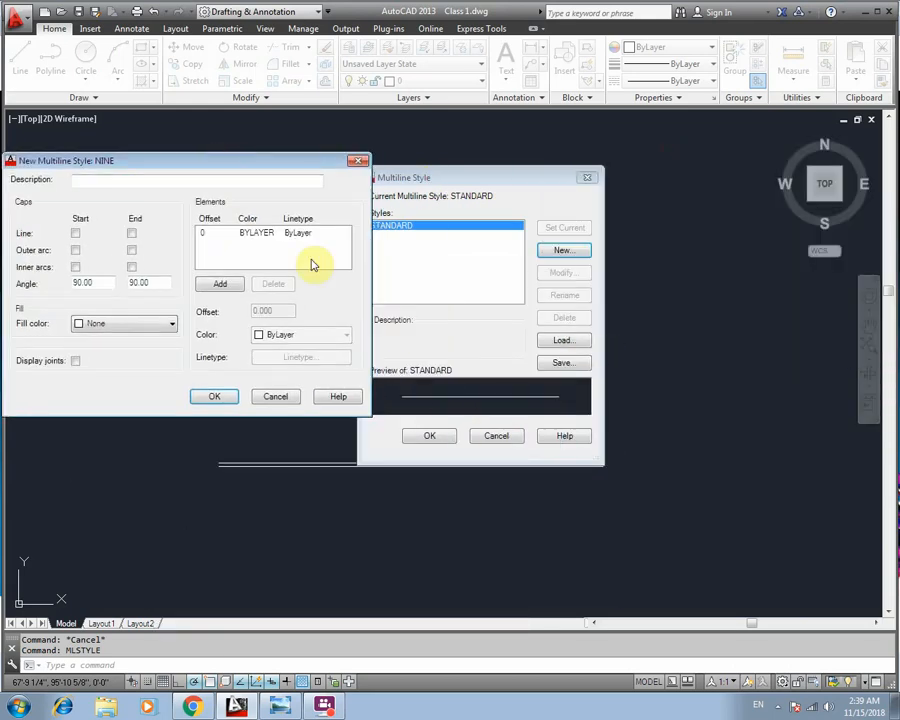
Step: Add a second element to the NINE style and set its offset to 9
left_click(229, 241)
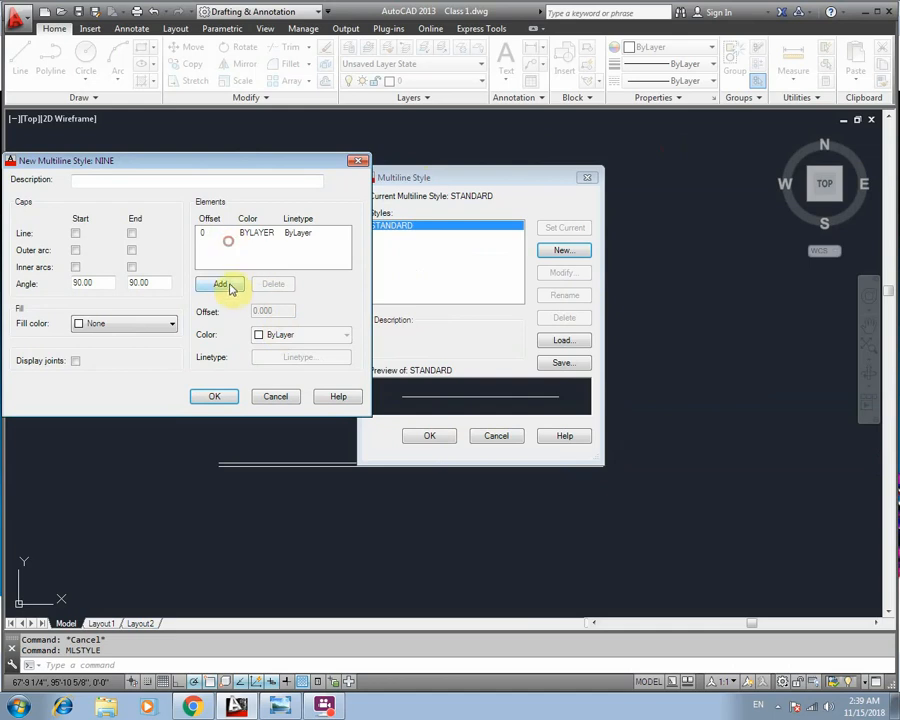
left_click(229, 288)
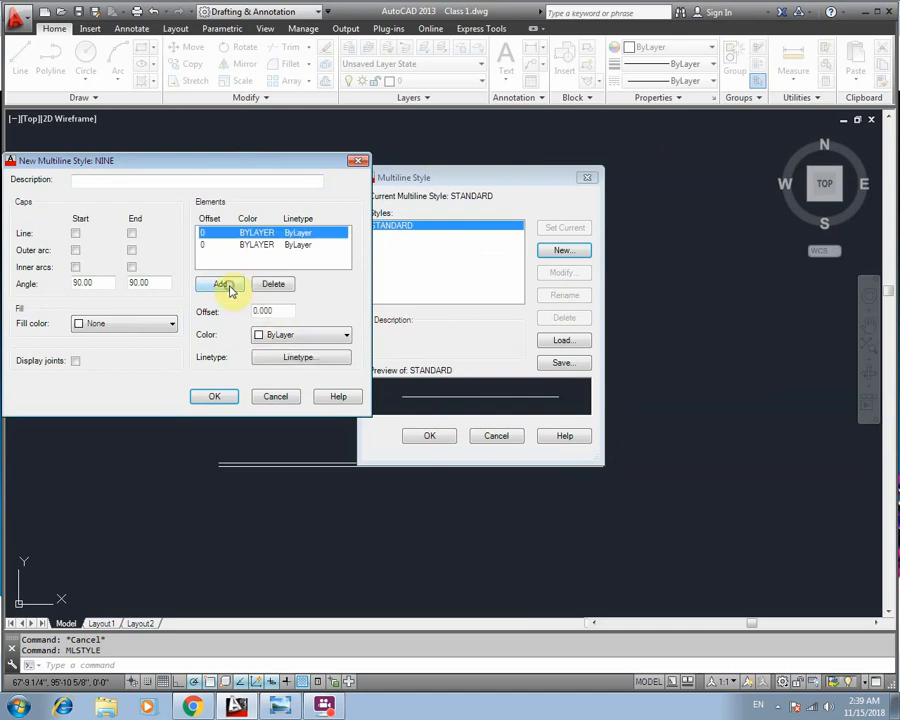
double_click(277, 310)
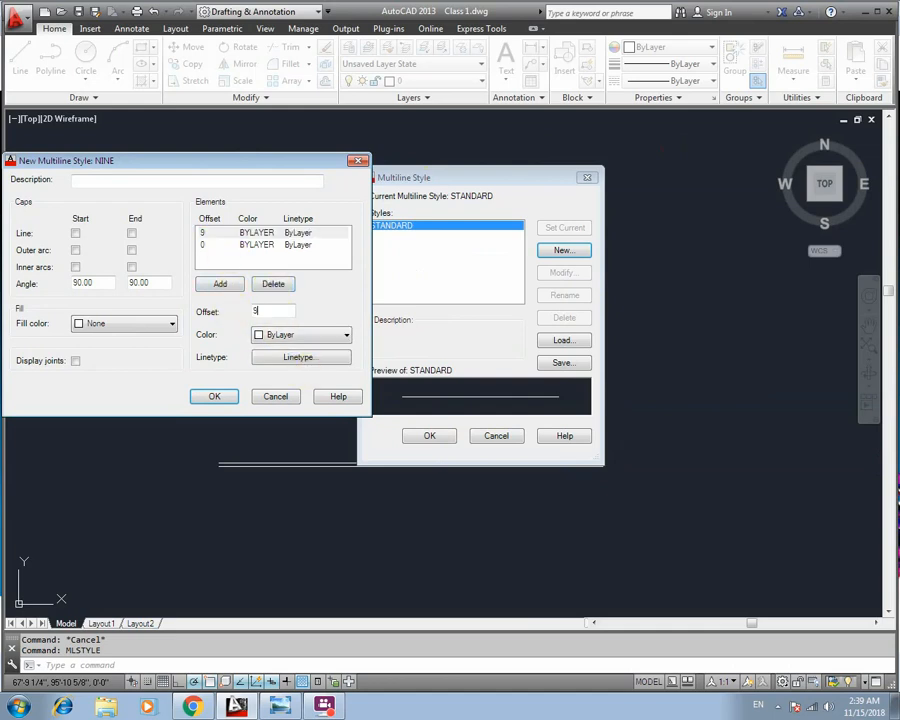
left_click(241, 245)
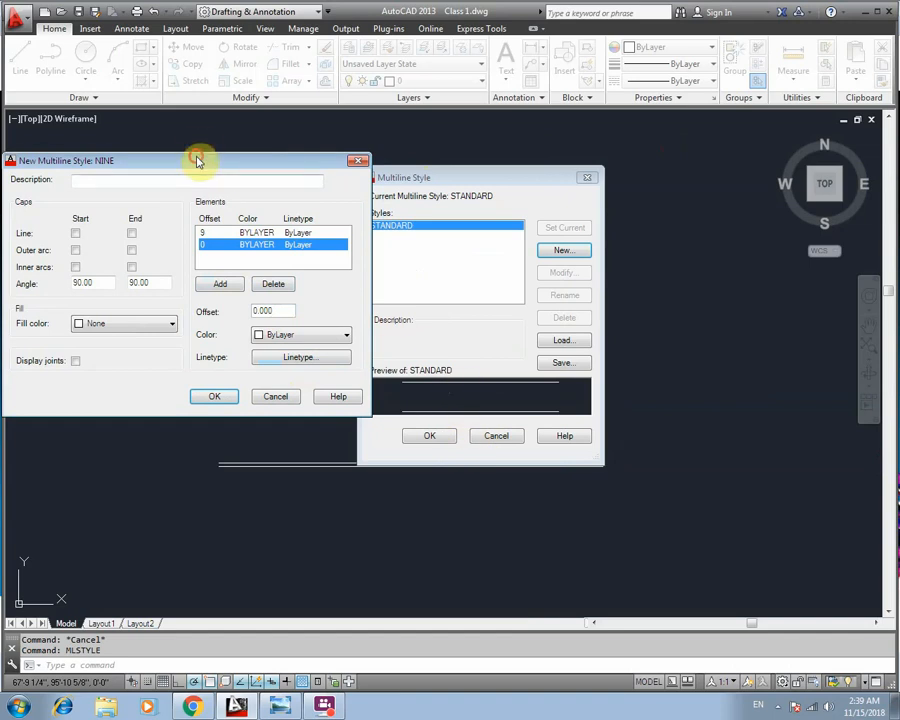
Step: Accept the NINE style's settings and make it the current multiline style
left_click_drag(195, 158, 246, 158)
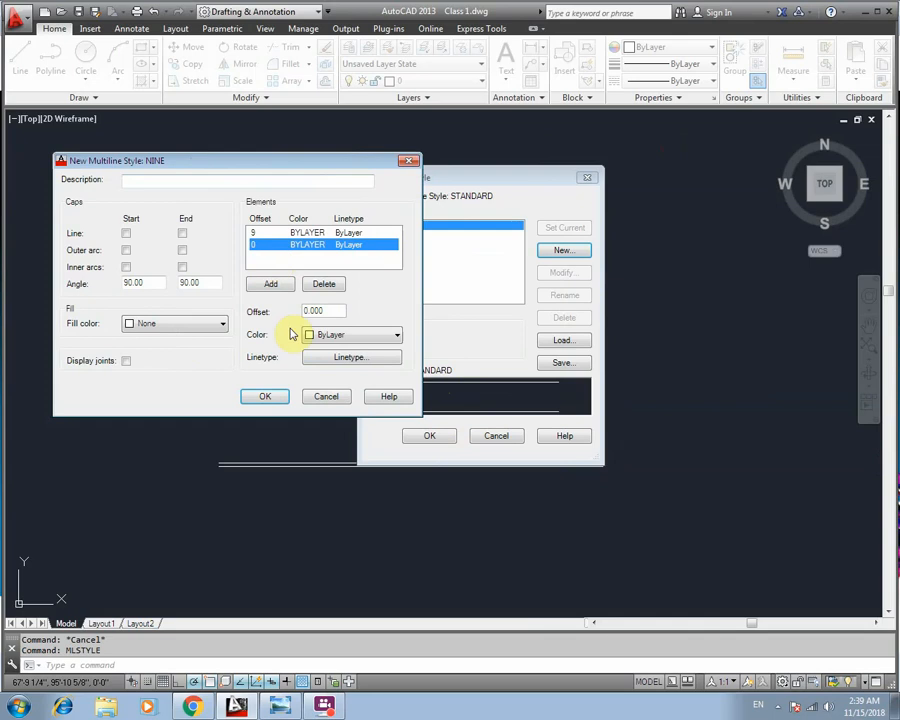
left_click(271, 397)
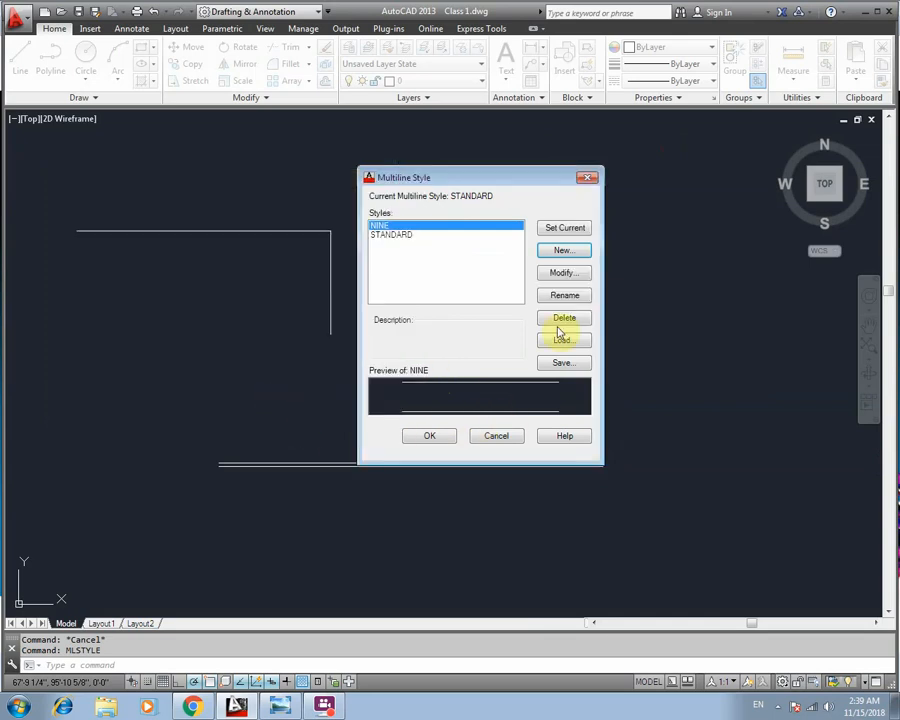
left_click(565, 228)
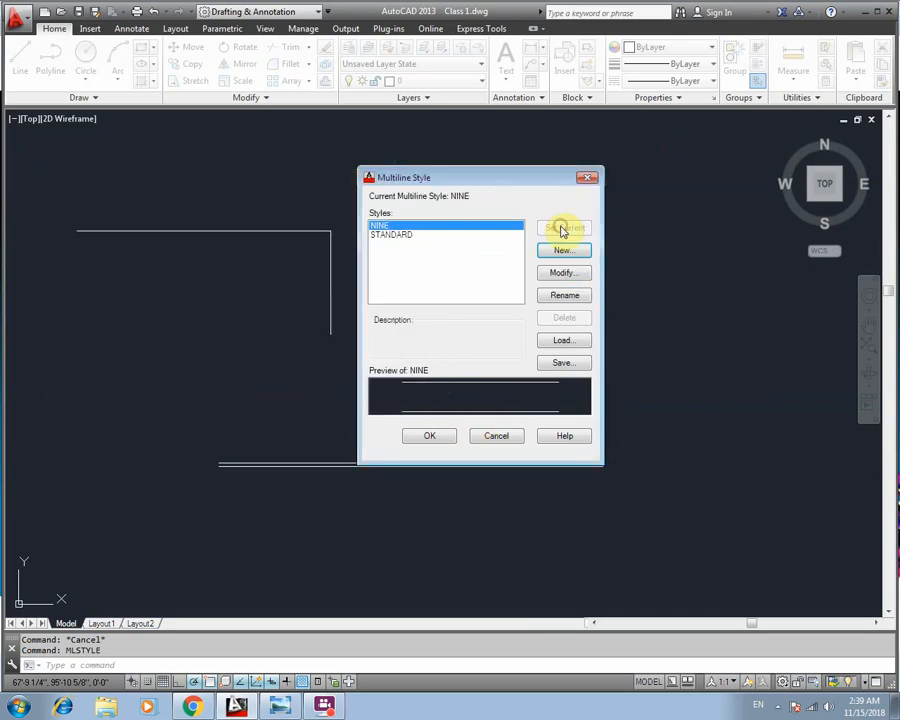
Step: Close the style settings and draw a stepped three-segment multiline in the NINE style, with a first horizontal run about 3'-6" long
left_click(430, 437)
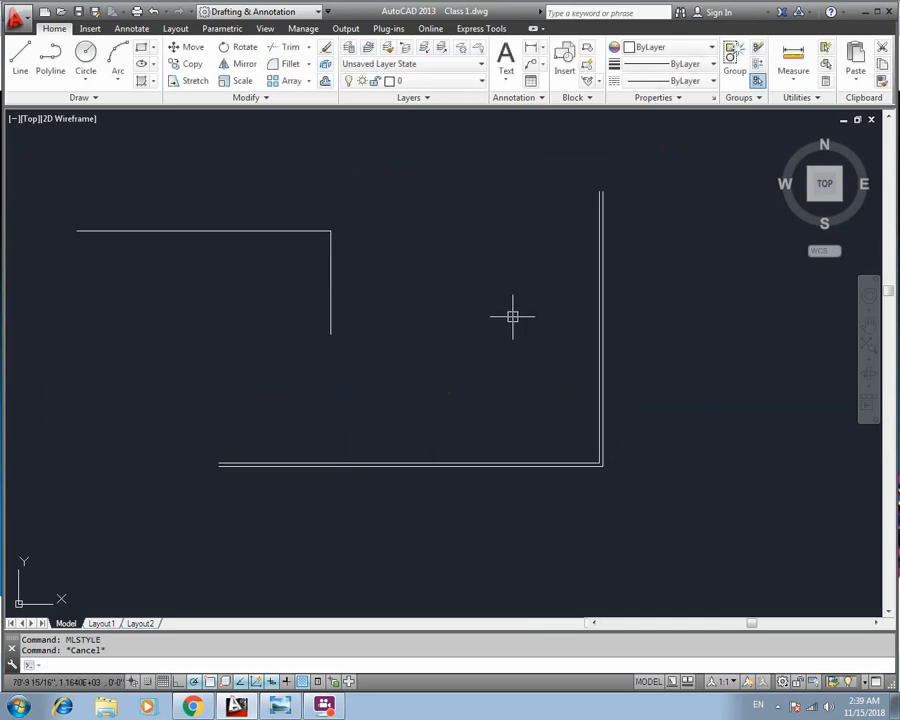
type("ml")
key("Return")
left_click(233, 378)
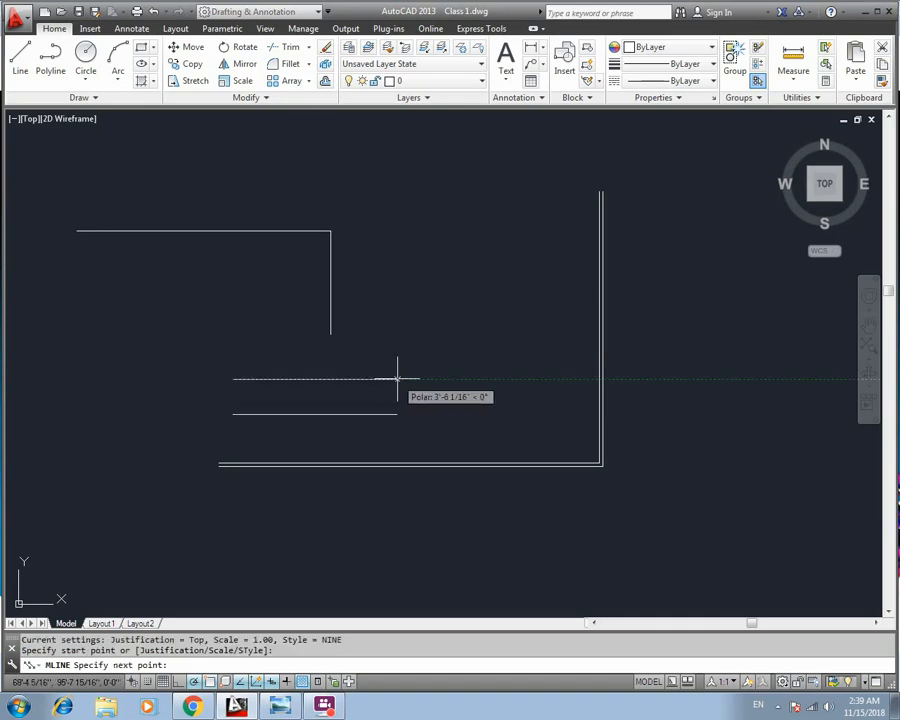
left_click(397, 378)
left_click(397, 207)
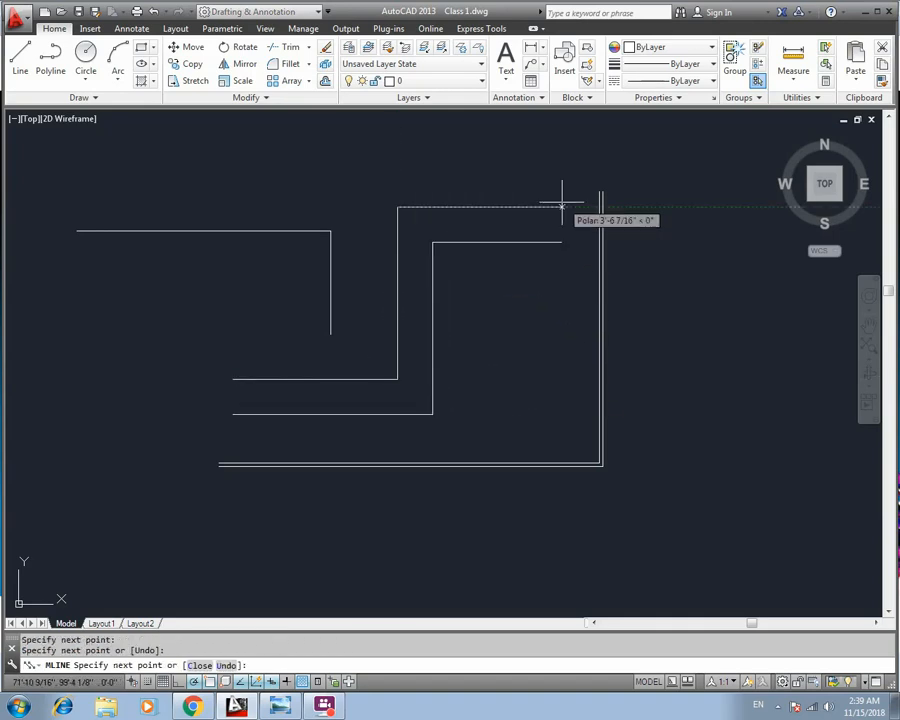
left_click(555, 206)
key("Escape")
middle_click_drag(550, 189, 578, 168)
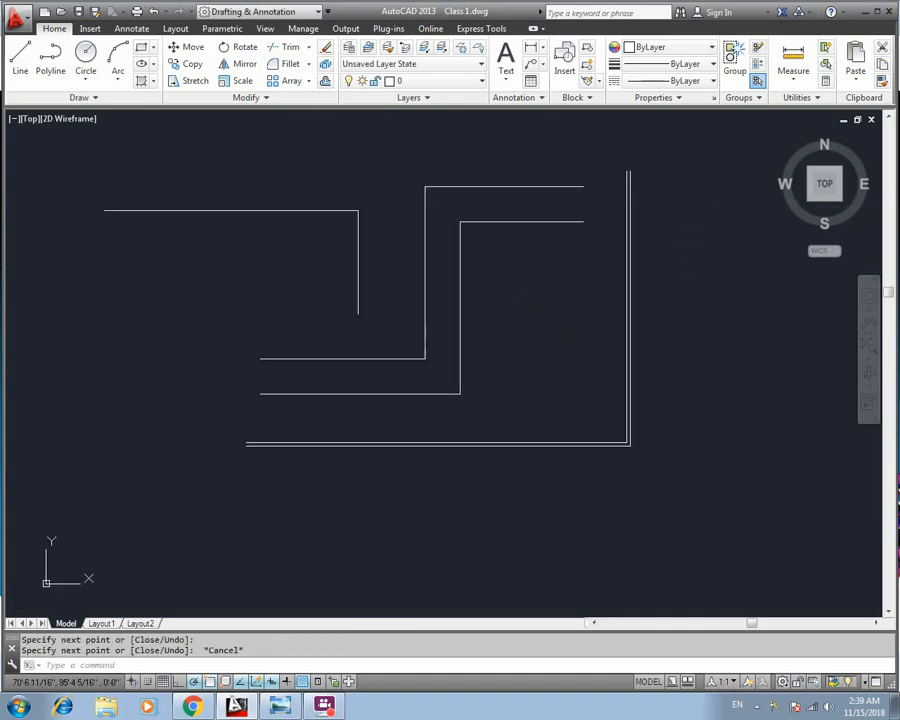
Step: Add an aligned dimension across the spacing at the open lower end of the stepped multiline
type("dal")
key("Return")
left_click(260, 393)
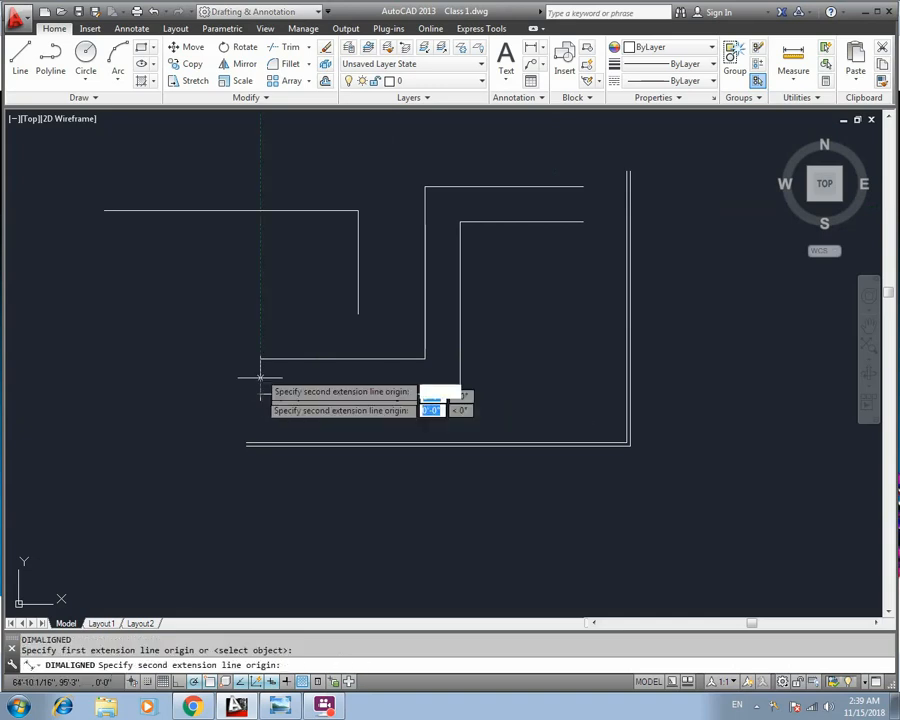
left_click(260, 358)
left_click(204, 372)
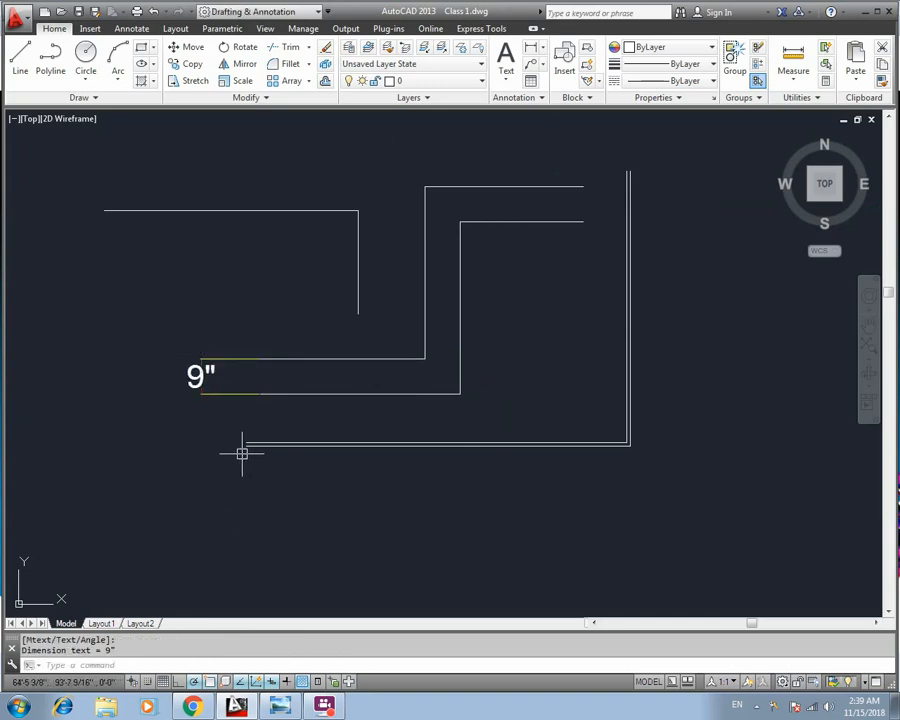
Step: Examine the existing room plan's walls and dimensions, and the empty space beyond the multiline samples
scroll(250, 444, "down", 2)
middle_click_drag(263, 452, 483, 442)
scroll(326, 418, "down", 4)
middle_click_drag(310, 402, 394, 353)
scroll(390, 348, "up", 2)
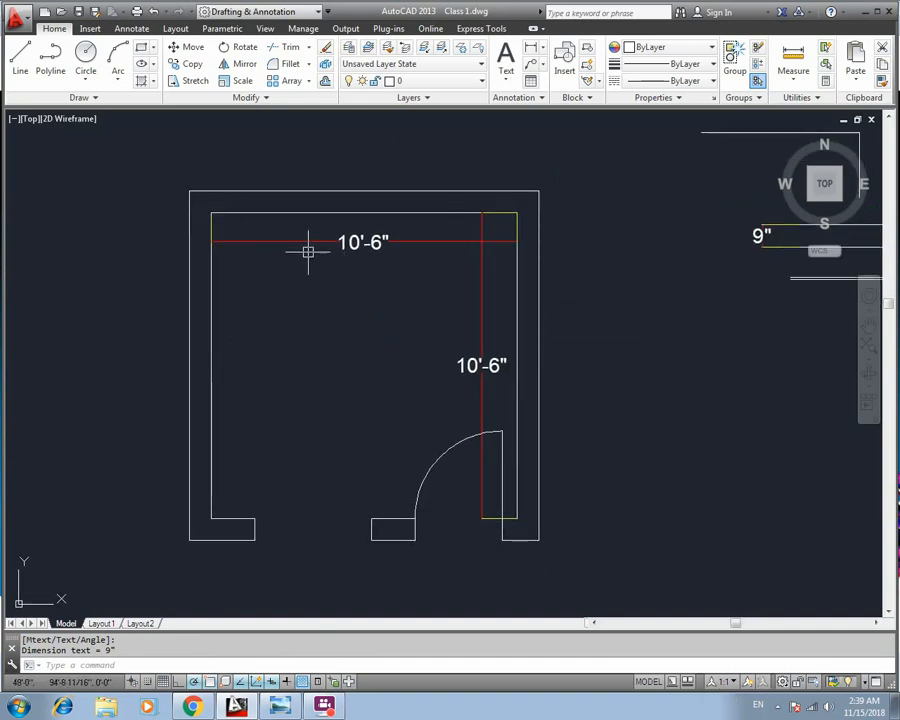
middle_click_drag(351, 290, 339, 363)
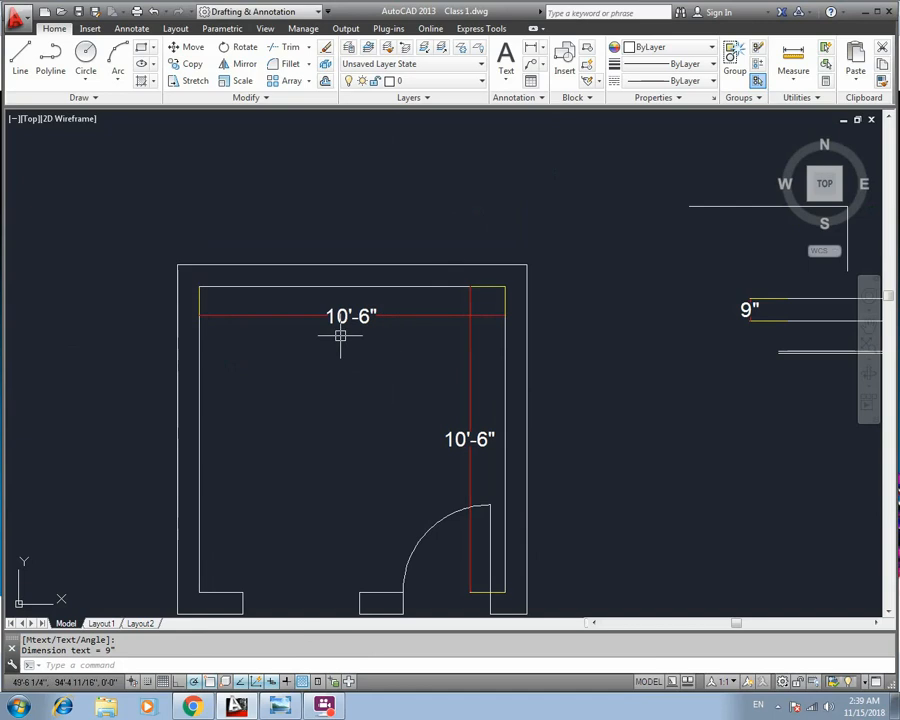
scroll(472, 314, "down", 2)
middle_click_drag(518, 275, 271, 291)
middle_click_drag(554, 283, 454, 305)
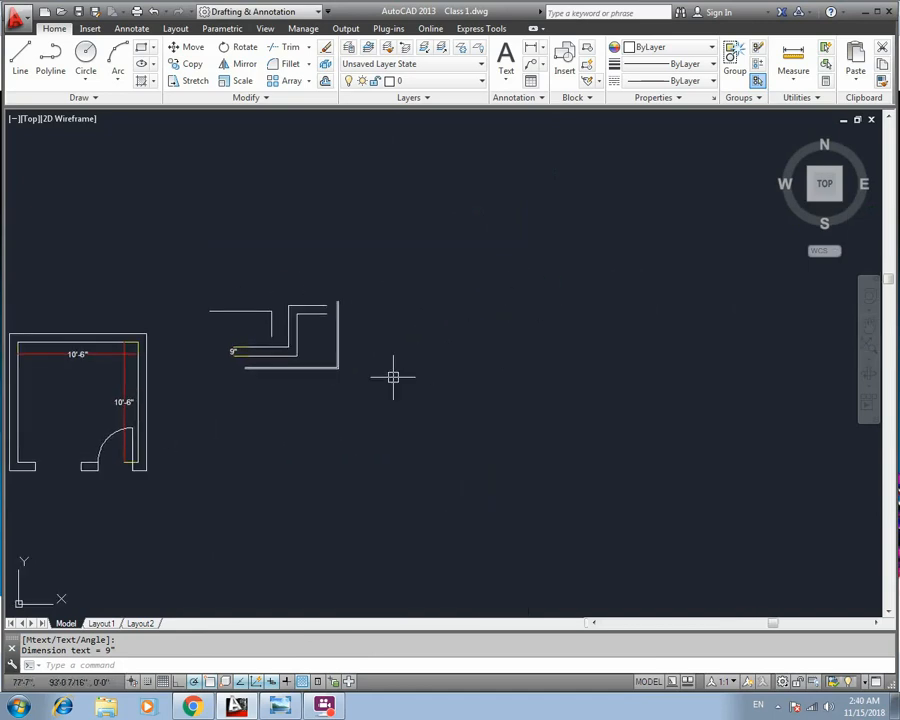
Step: Draw a closed square multiline in the NINE style with 12' sides in the empty space beyond the samples
type("ml")
key("Return")
left_click(443, 232)
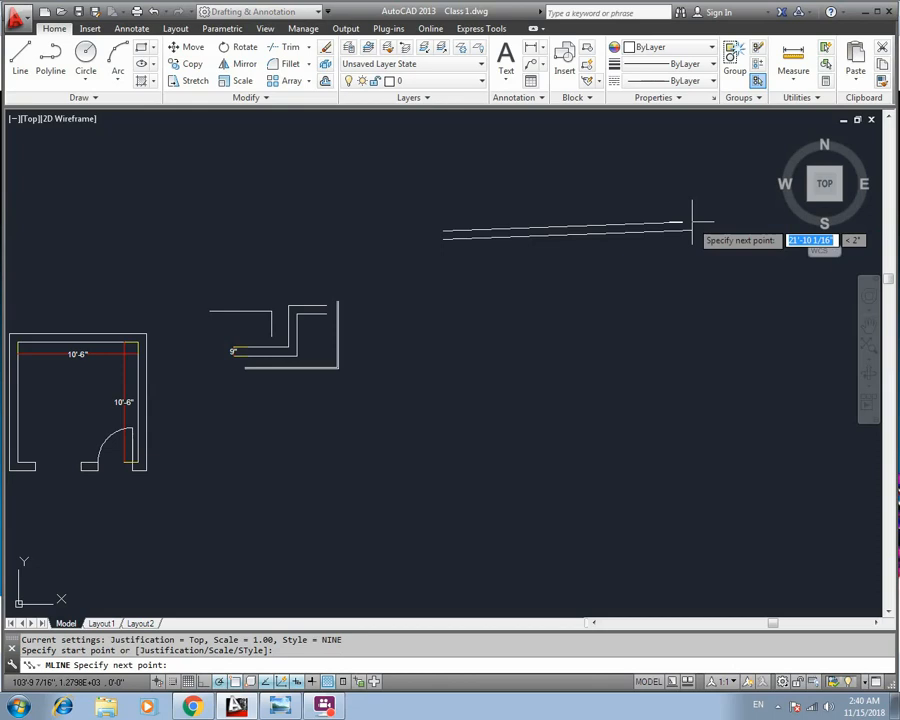
type("12'")
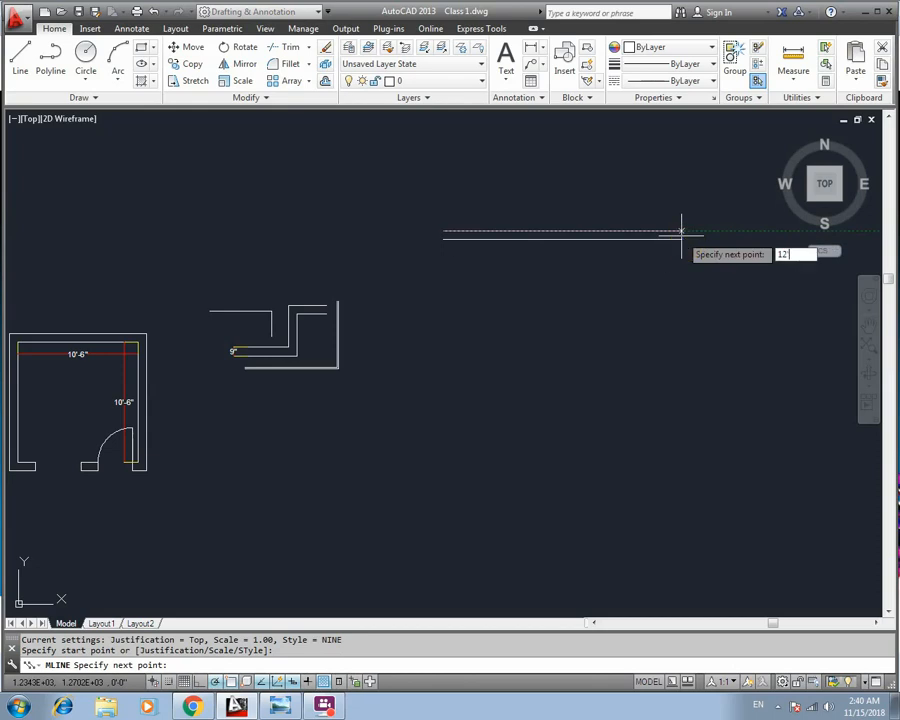
key("Return")
type("12")
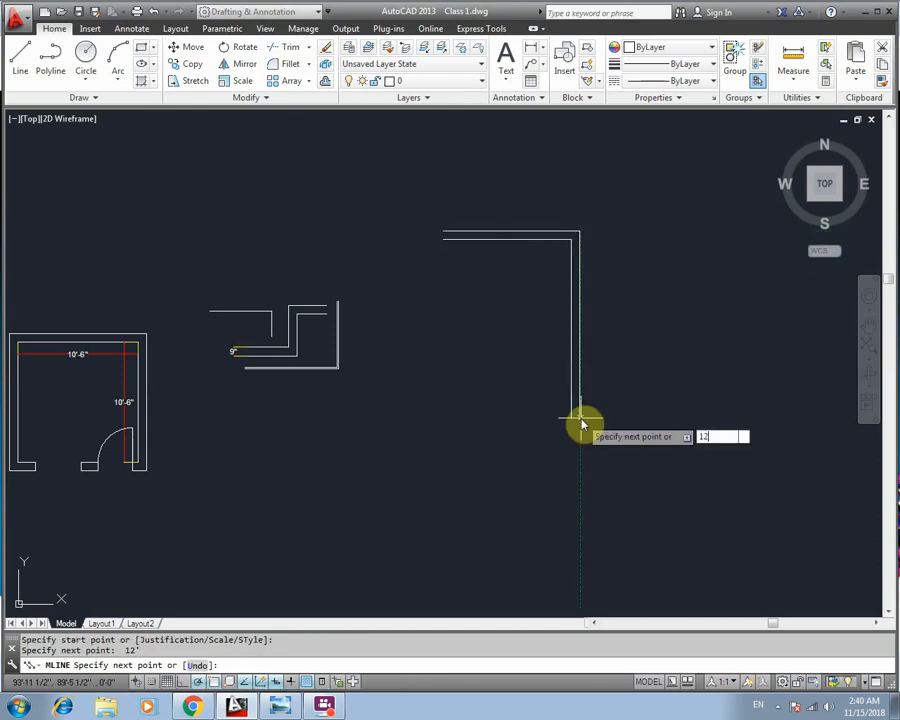
type("'")
key("Return")
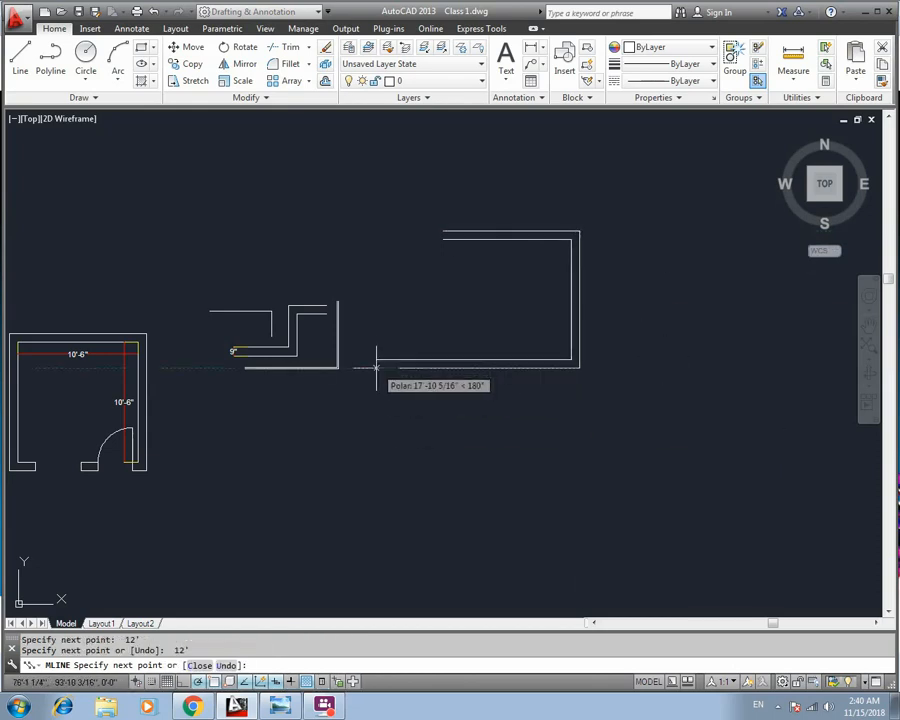
type("12'")
key("Return")
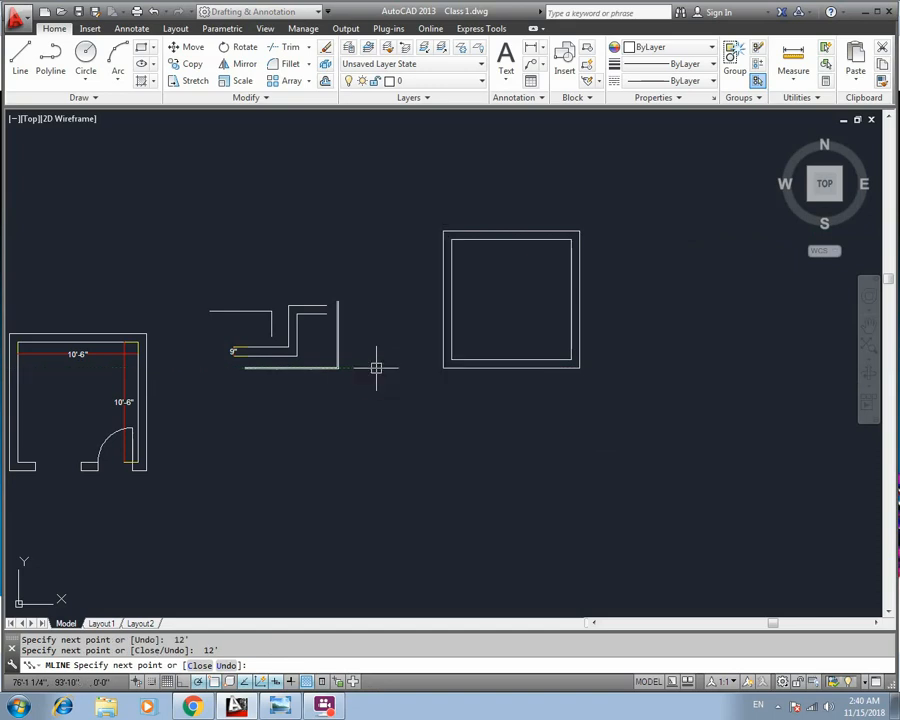
type("c")
key("Return")
key("Escape")
Step: Select the square multiline to examine how its inner and outer outlines behave as one object
scroll(535, 281, "up", 4)
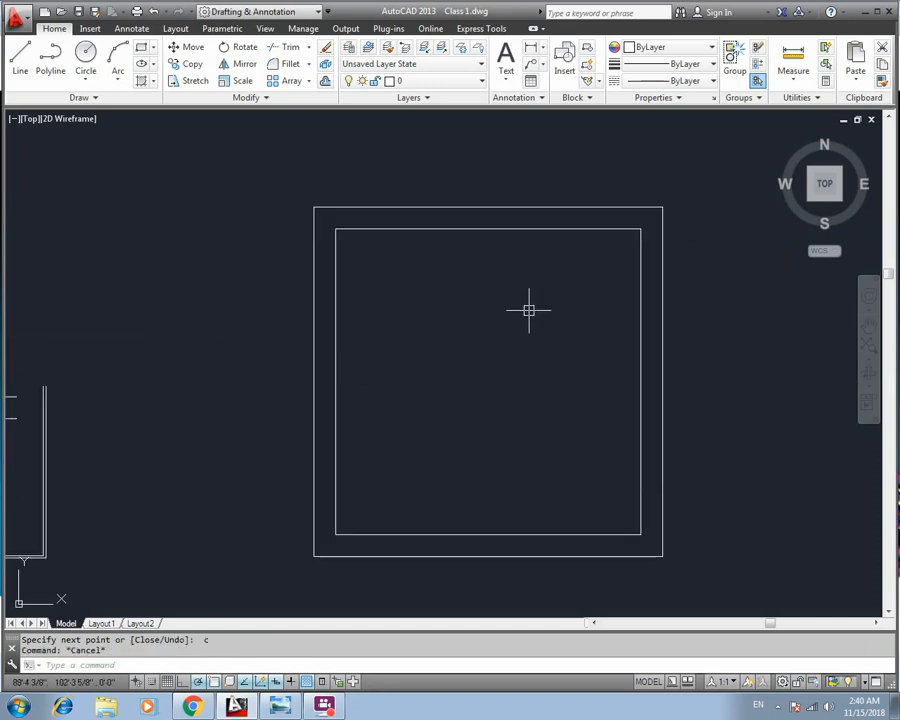
scroll(529, 311, "down", 2)
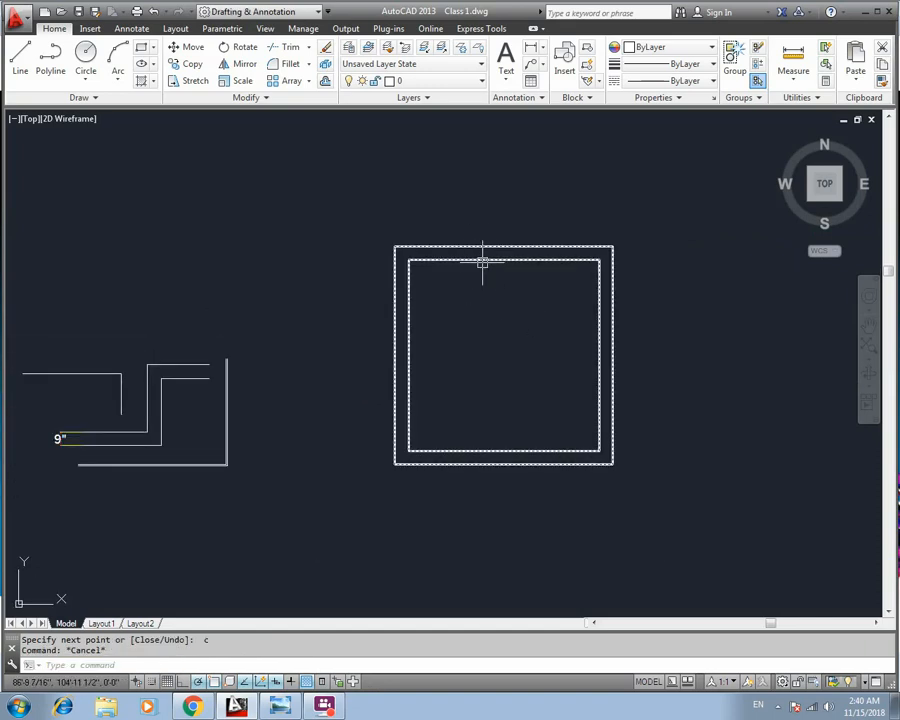
left_click(540, 261)
key("Escape")
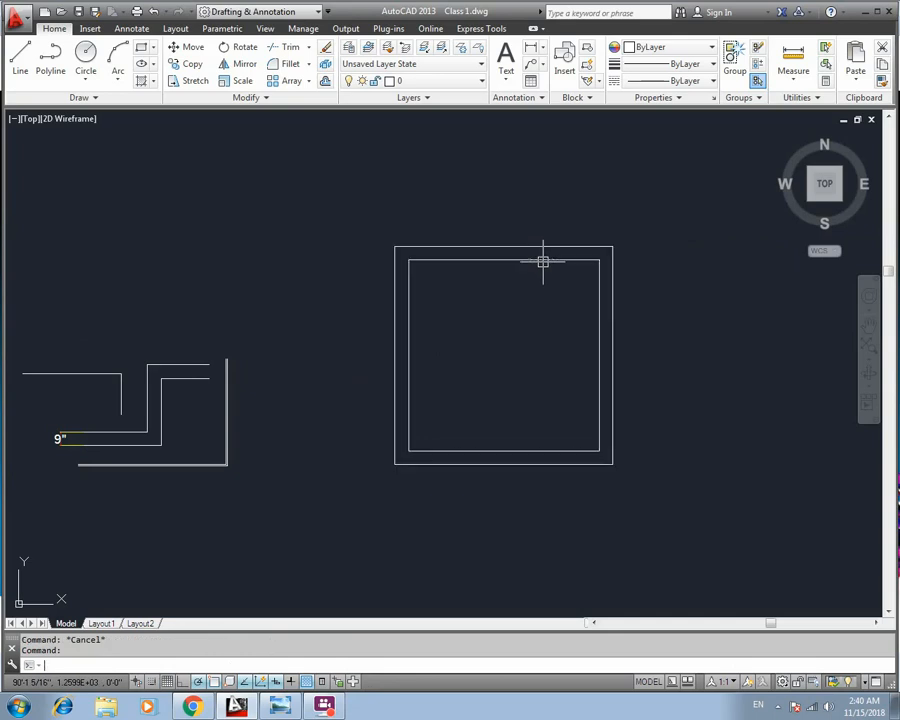
left_click(531, 256)
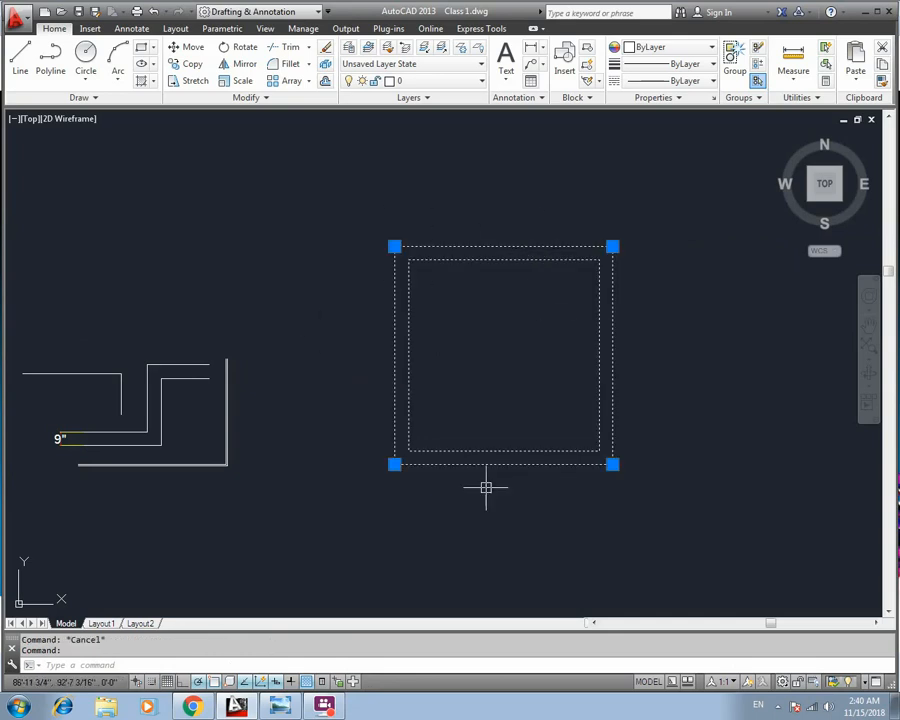
Step: Select the plain line, the stepped multiline and the narrow multiline to compare how each is picked, and clear the selection
middle_click_drag(280, 360, 487, 327)
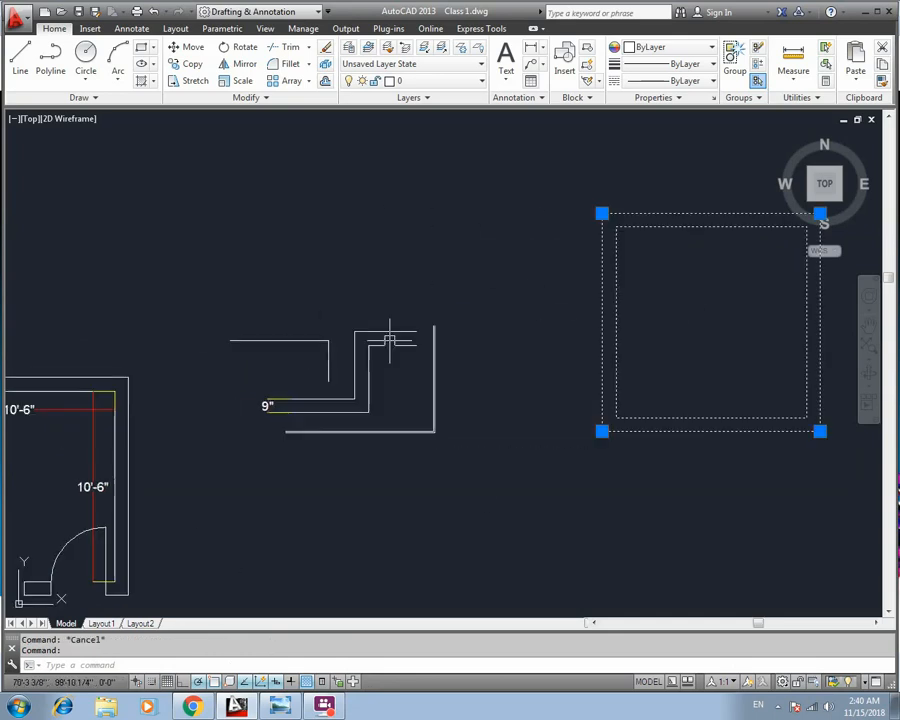
left_click(297, 340)
key("Escape")
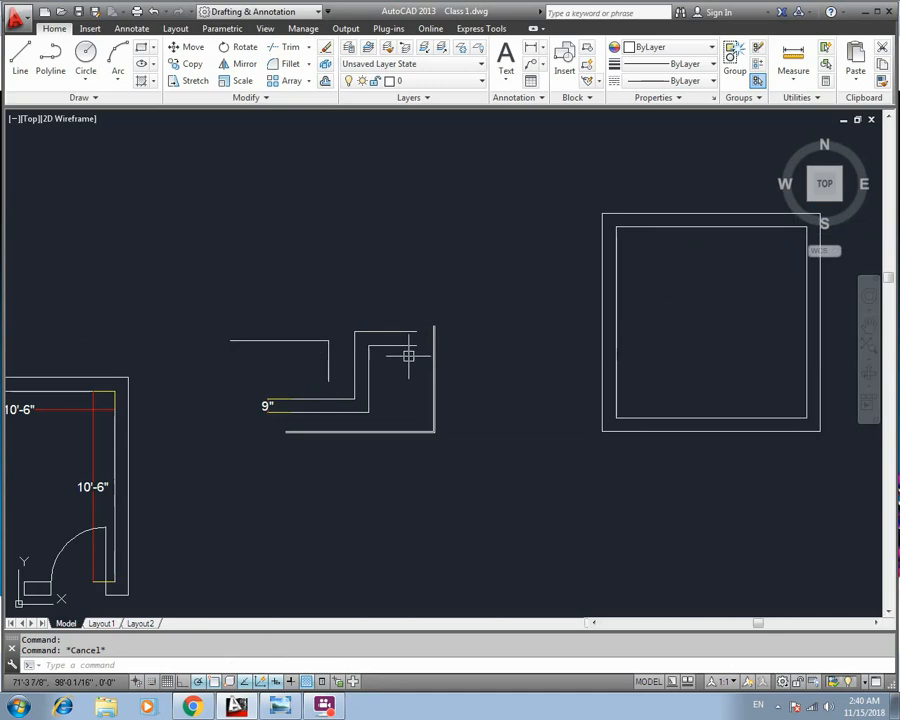
left_click(385, 347)
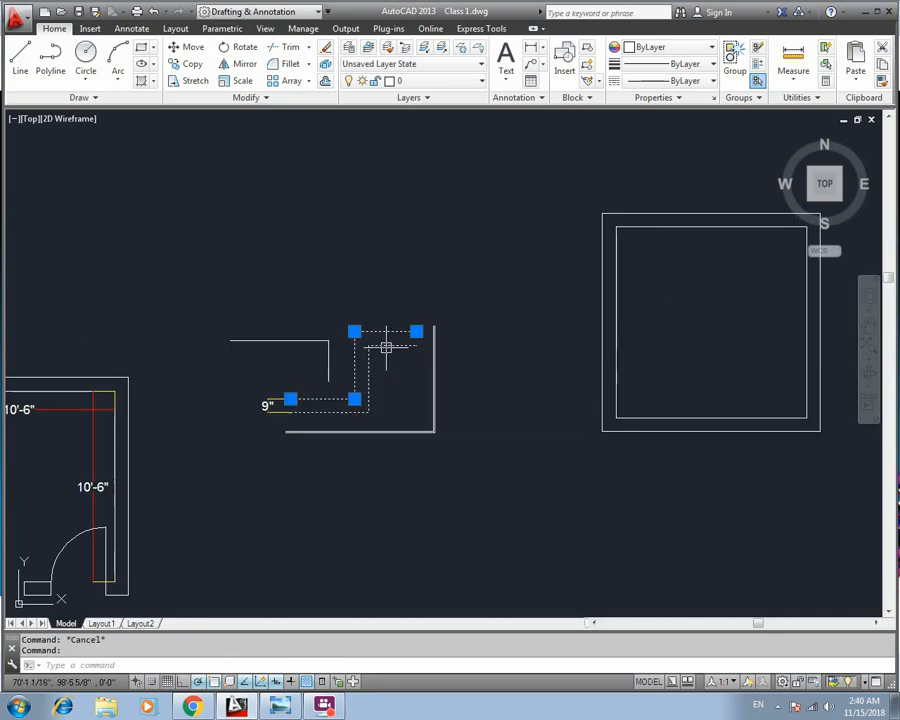
left_click(433, 384)
scroll(458, 364, "down", 3)
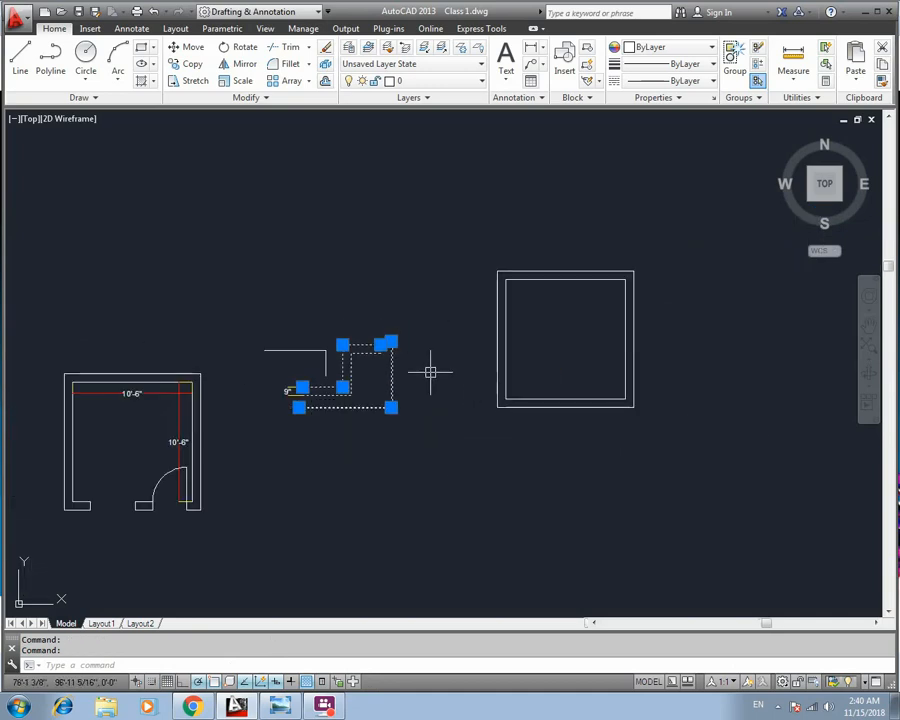
middle_click_drag(426, 372, 458, 354)
key("Escape")
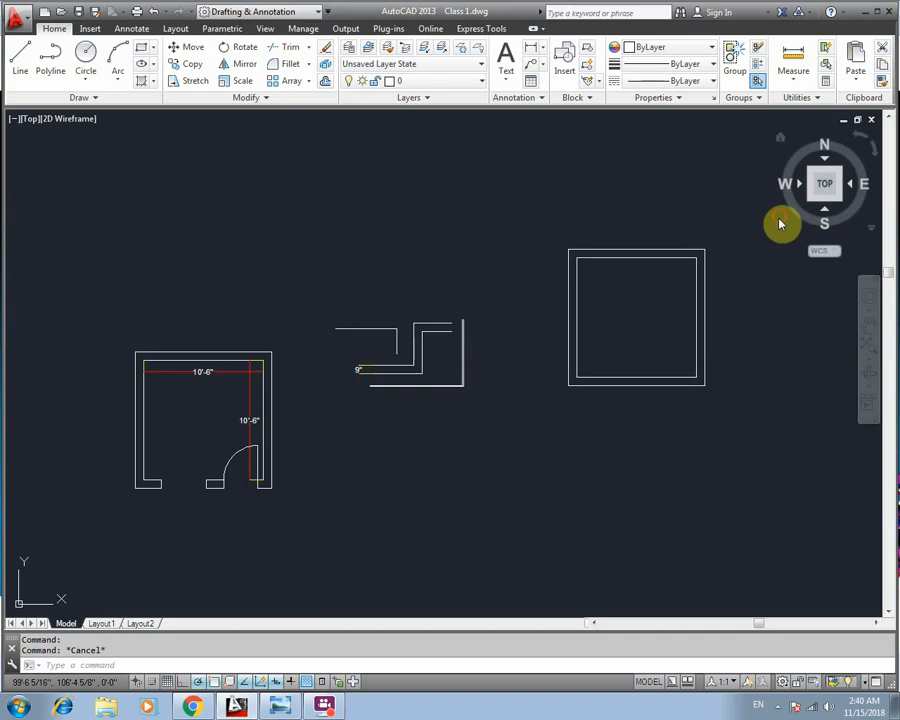
Step: Delete the 12' square multiline
left_click(754, 220)
left_click(548, 425)
key("Delete")
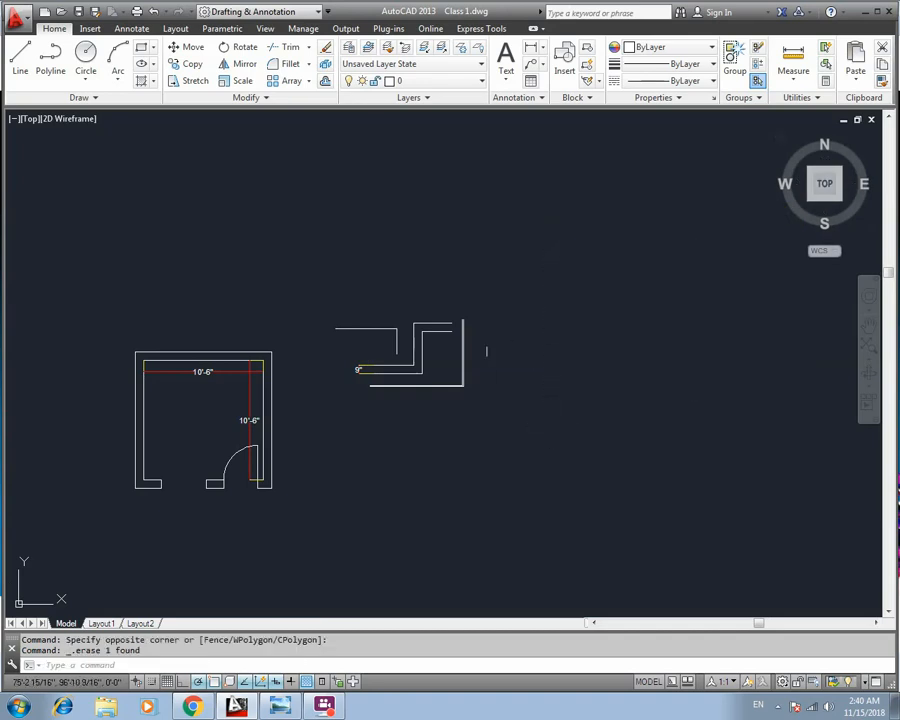
key("Escape")
Step: Create a new multiline style named window, starting with the NINE style
middle_click_drag(520, 370, 450, 374)
scroll(386, 353, "up", 2)
middle_click_drag(58, 558, 356, 428)
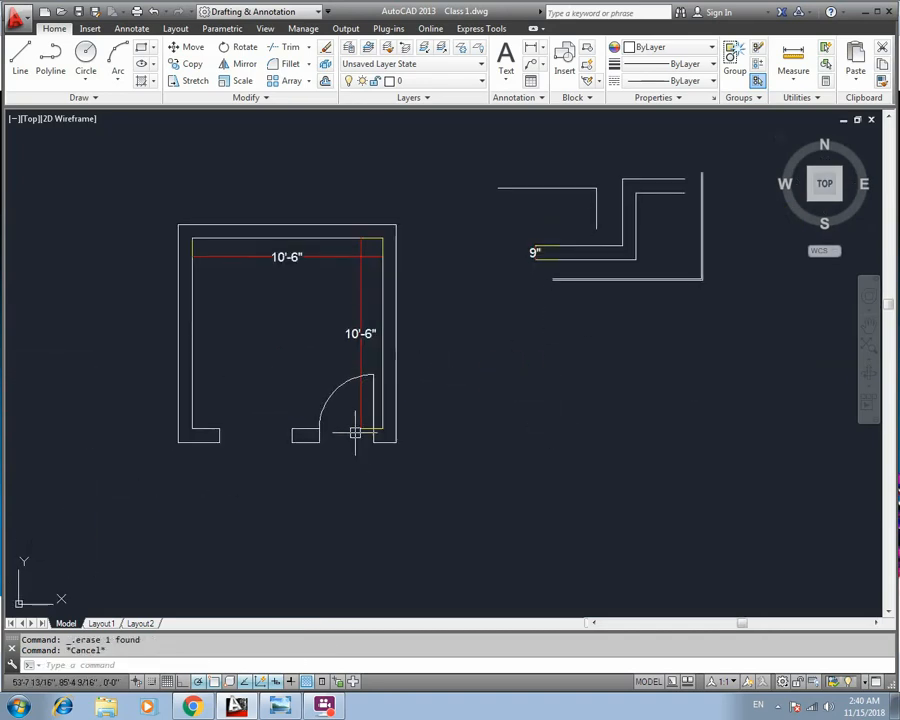
middle_click_drag(217, 432, 305, 396)
scroll(315, 405, "up", 3)
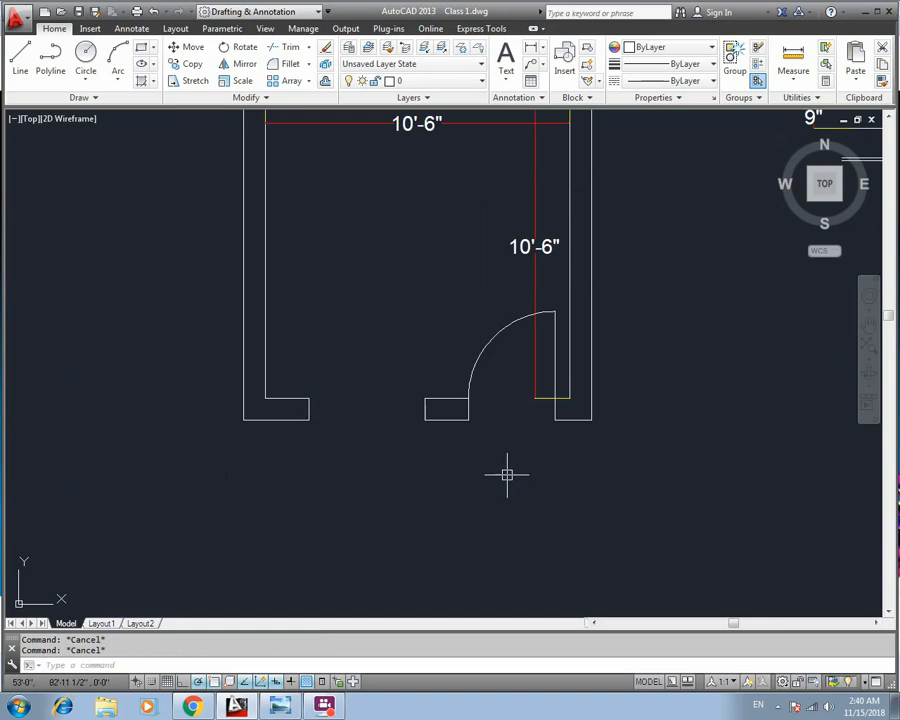
type("mlstyl")
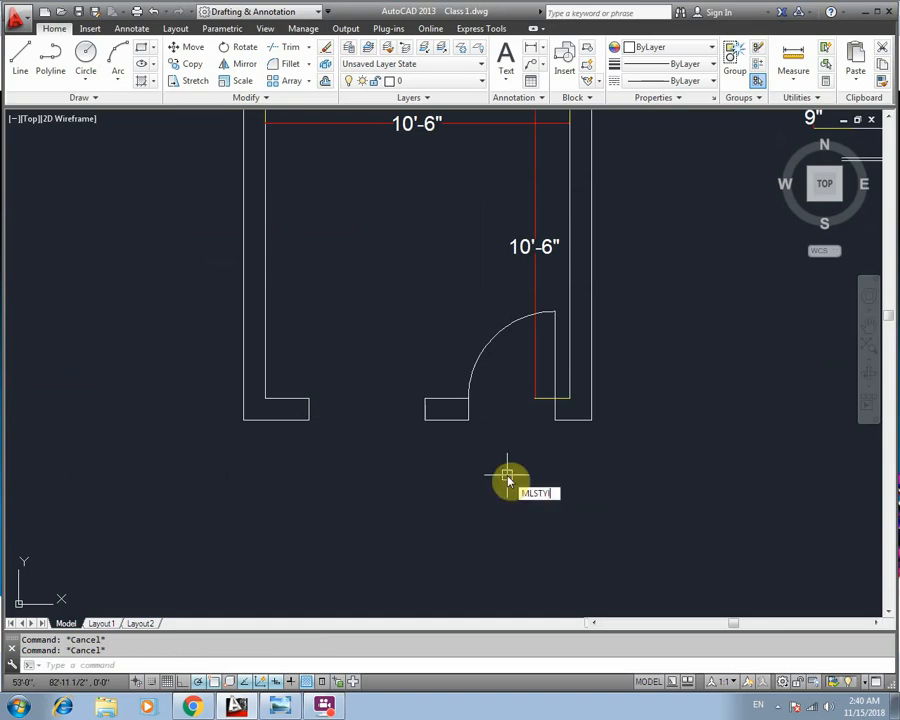
type("e")
key("Return")
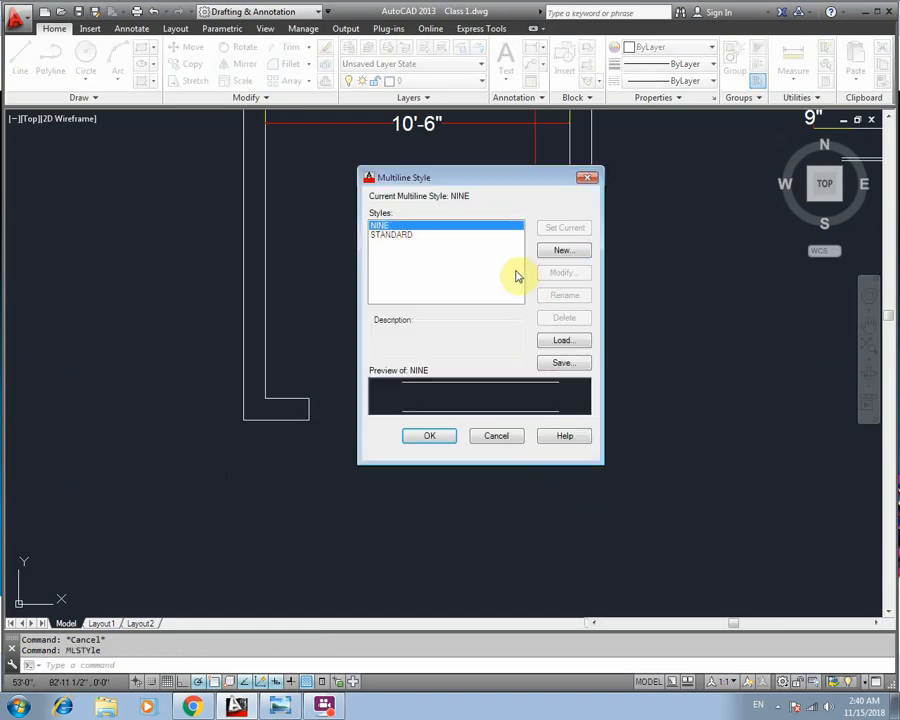
left_click(391, 235)
left_click(393, 226)
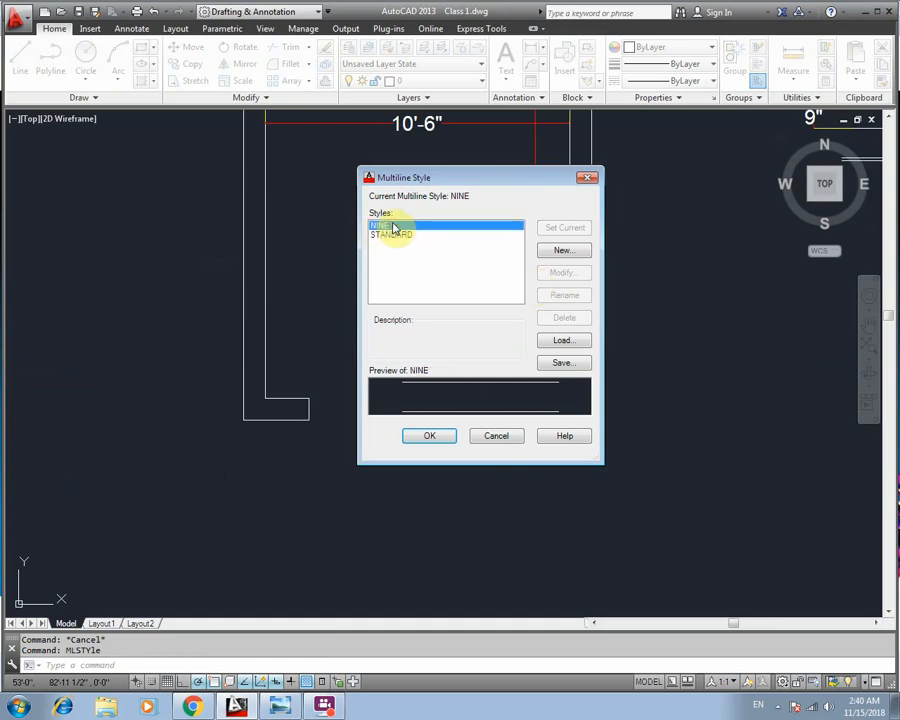
left_click(566, 251)
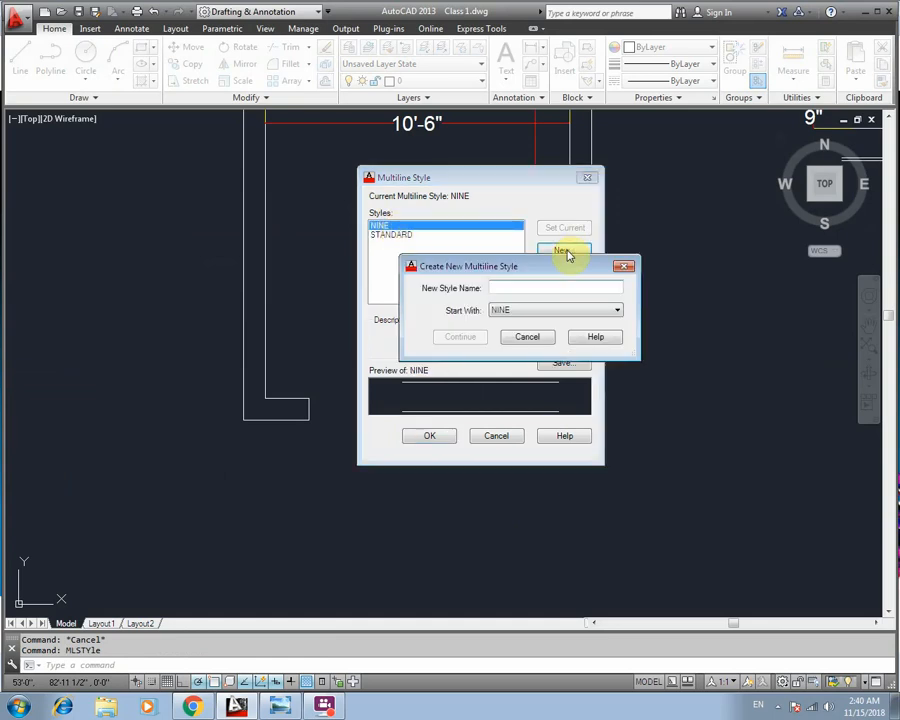
type("window")
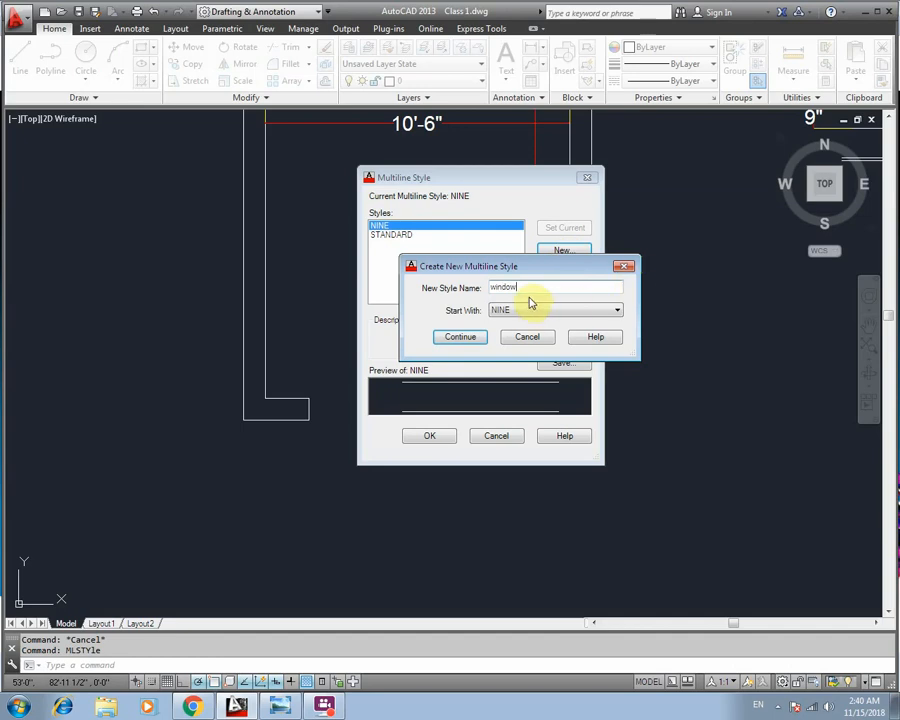
left_click(459, 338)
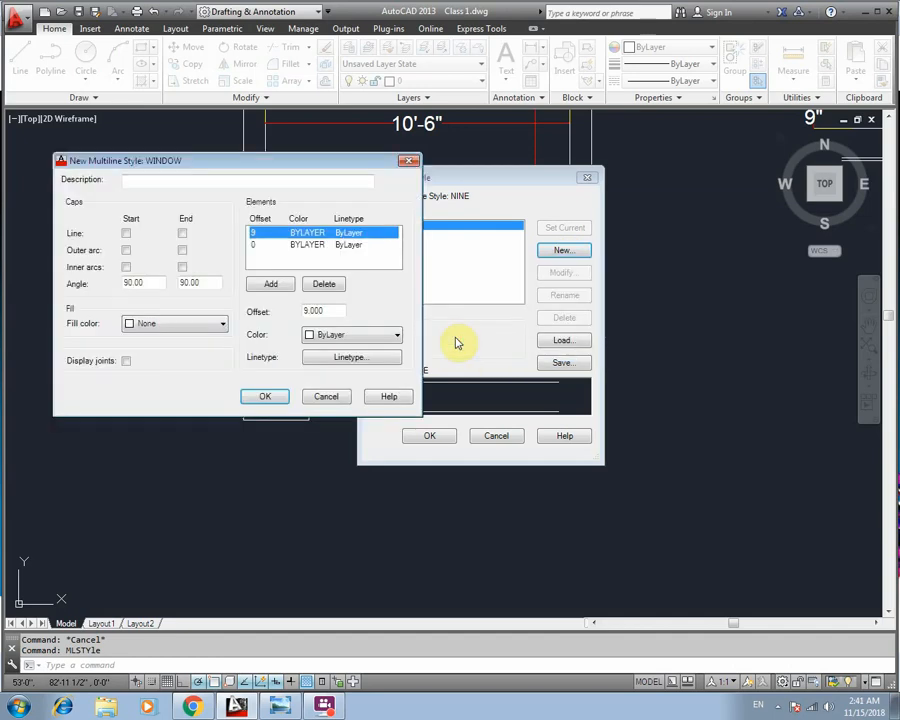
Step: Replace the 9 offset element with new elements at offsets 3, 6 and 9, and check the element list
left_click(322, 285)
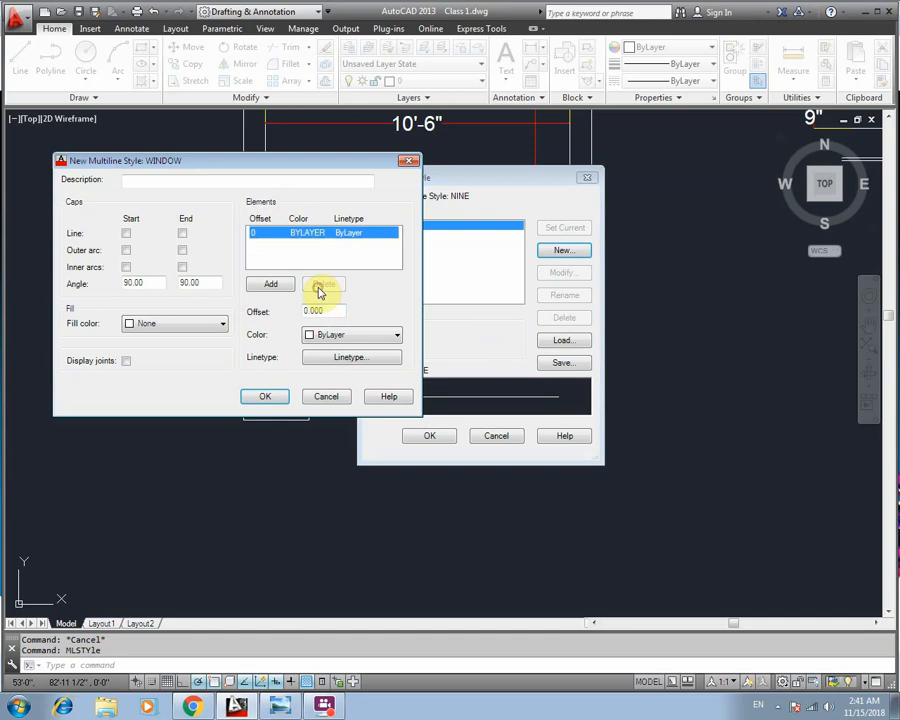
left_click(283, 287)
left_click_drag(325, 310, 296, 314)
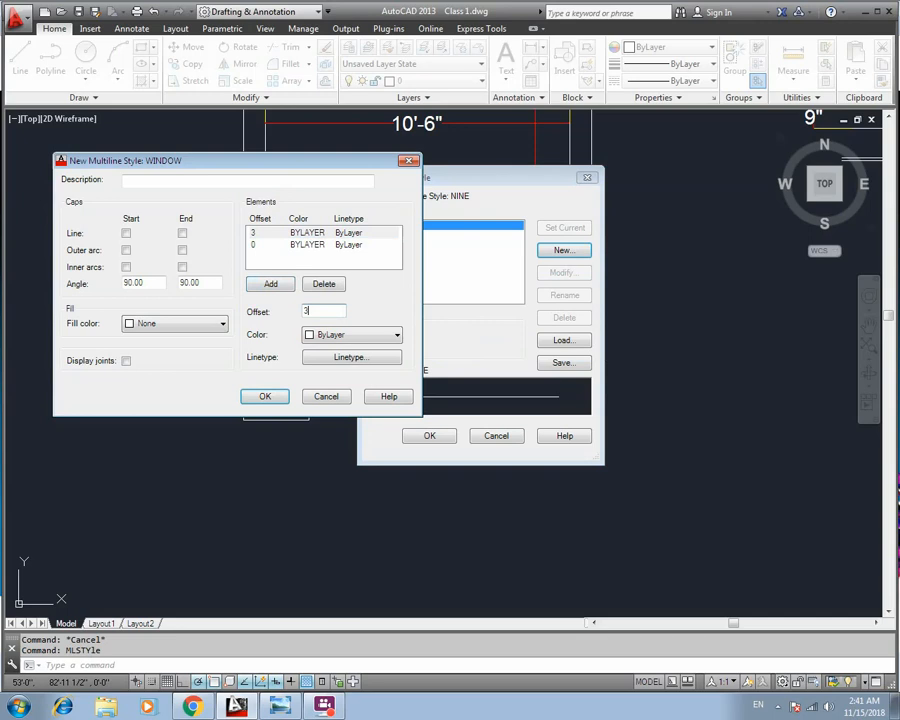
left_click(313, 312)
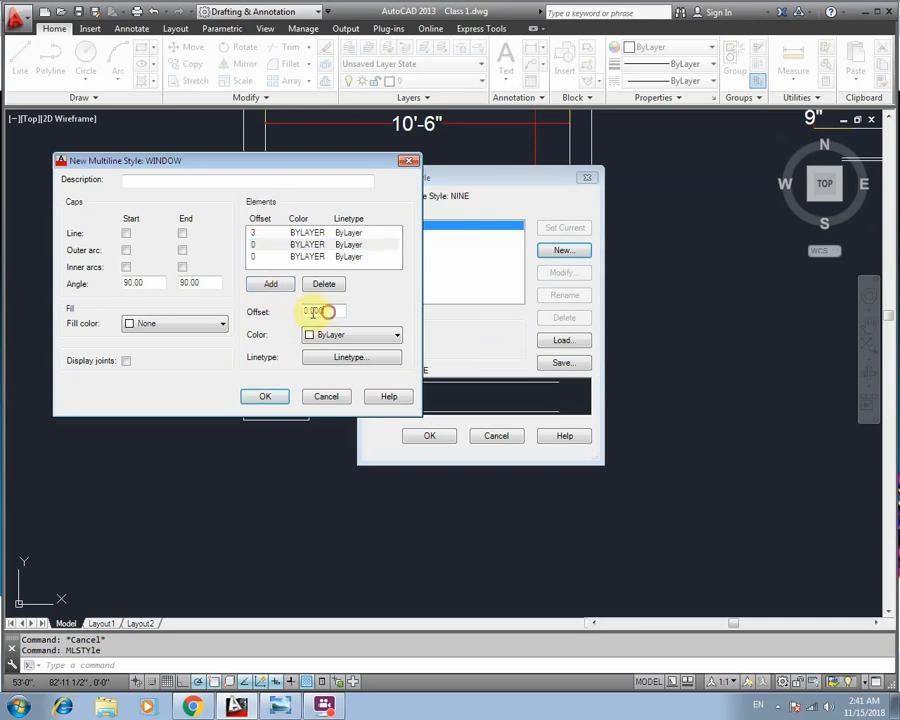
left_click(273, 285)
left_click_drag(331, 310, 292, 313)
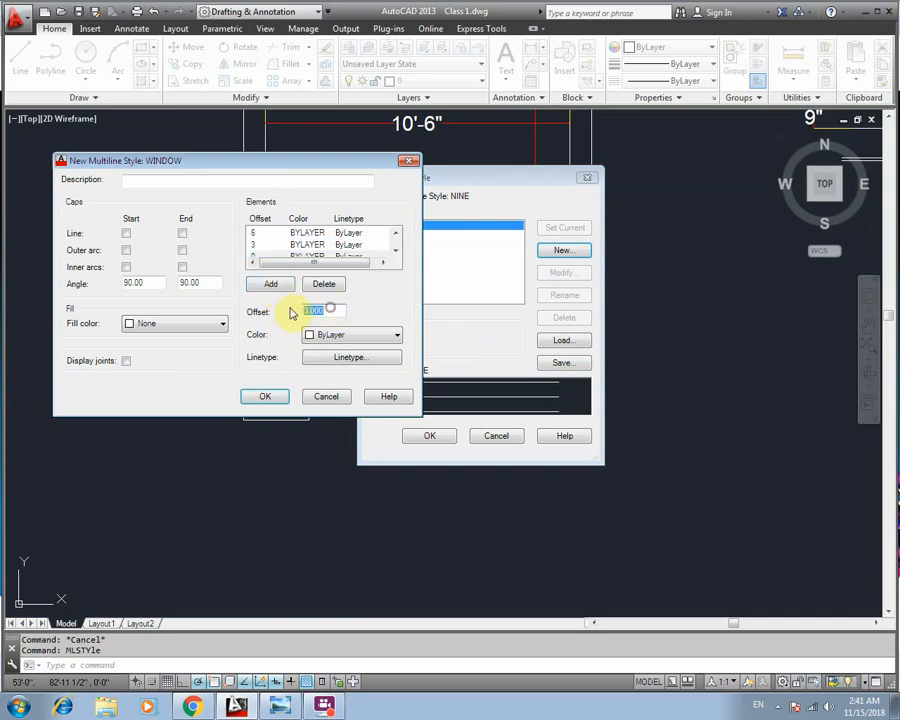
left_click(270, 256)
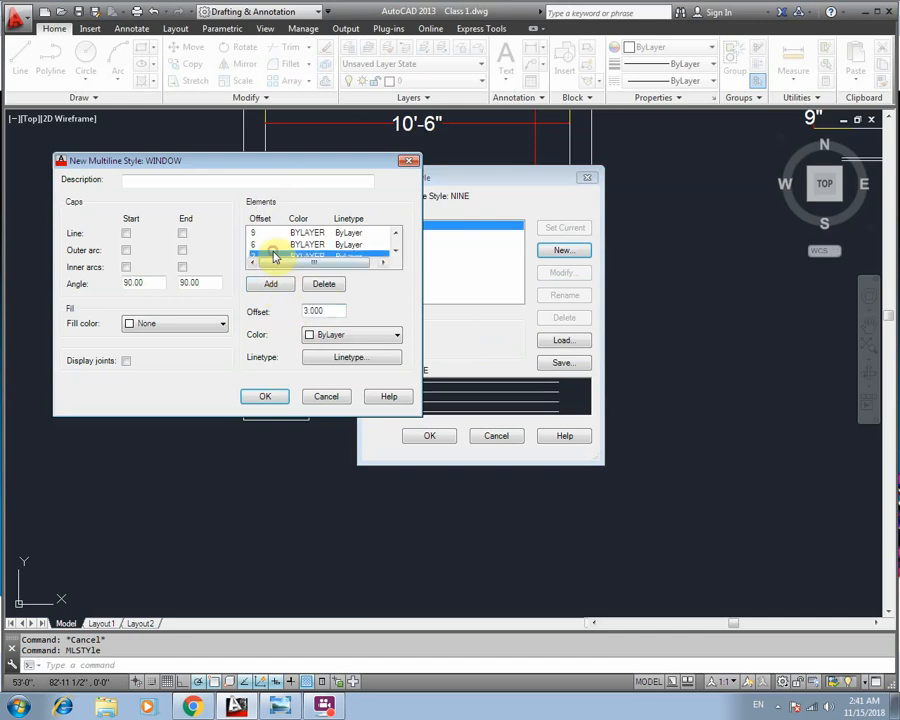
left_click(395, 251)
left_click(395, 251)
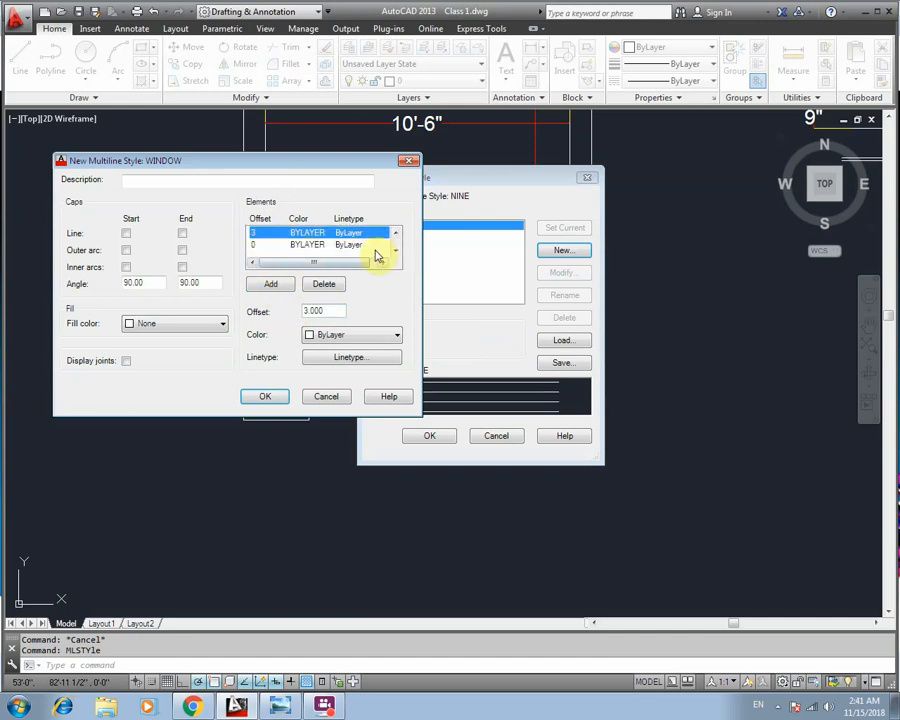
left_click(397, 234)
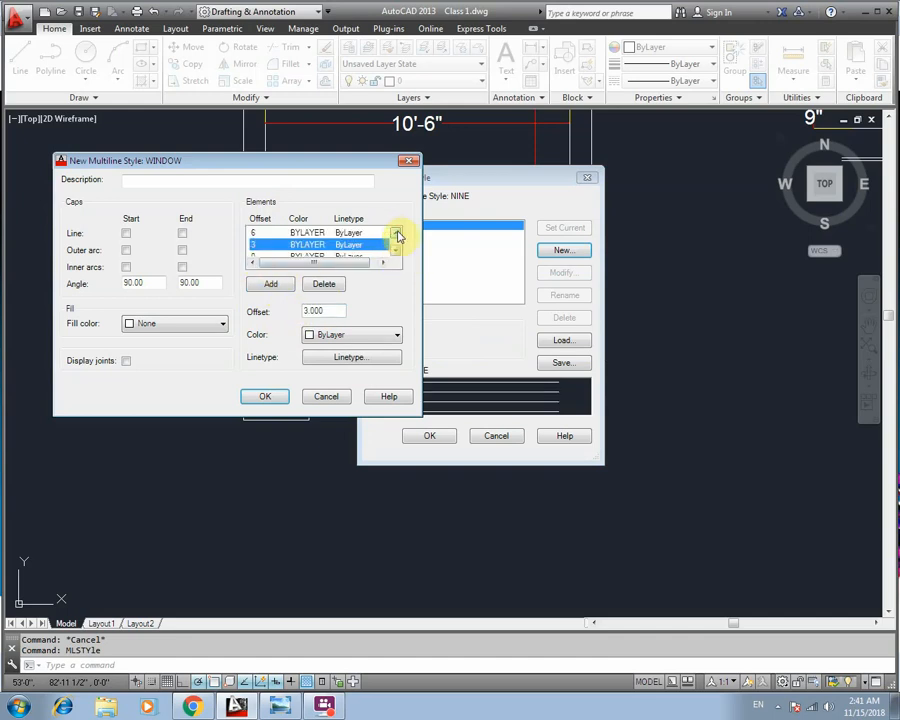
left_click(397, 234)
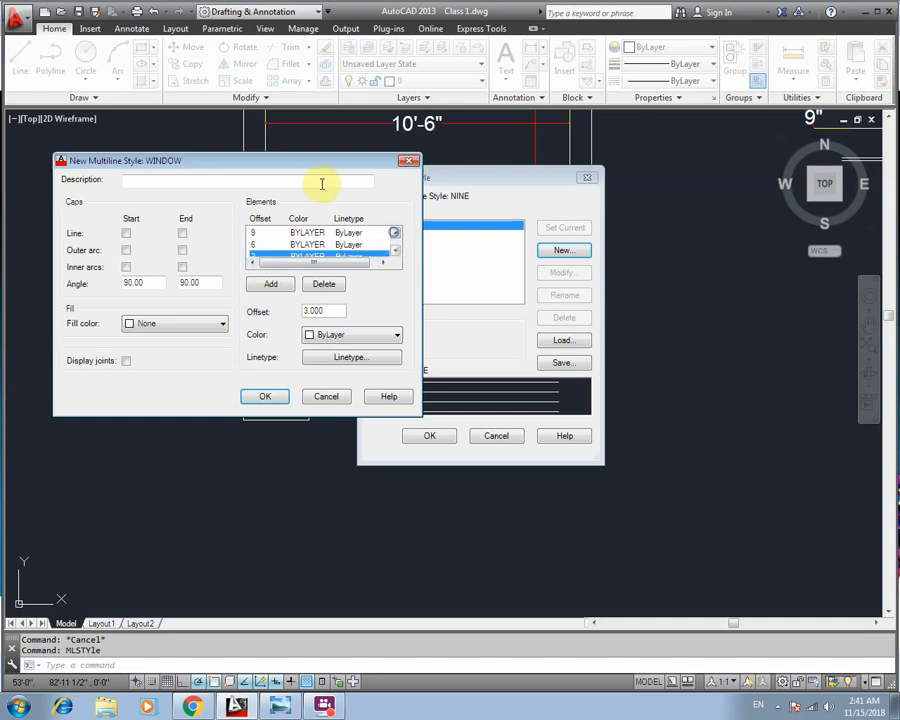
Step: Uncover the style preview and try line caps, outer arcs and inner arcs at both ends of the WINDOW style
left_click_drag(287, 160, 233, 141)
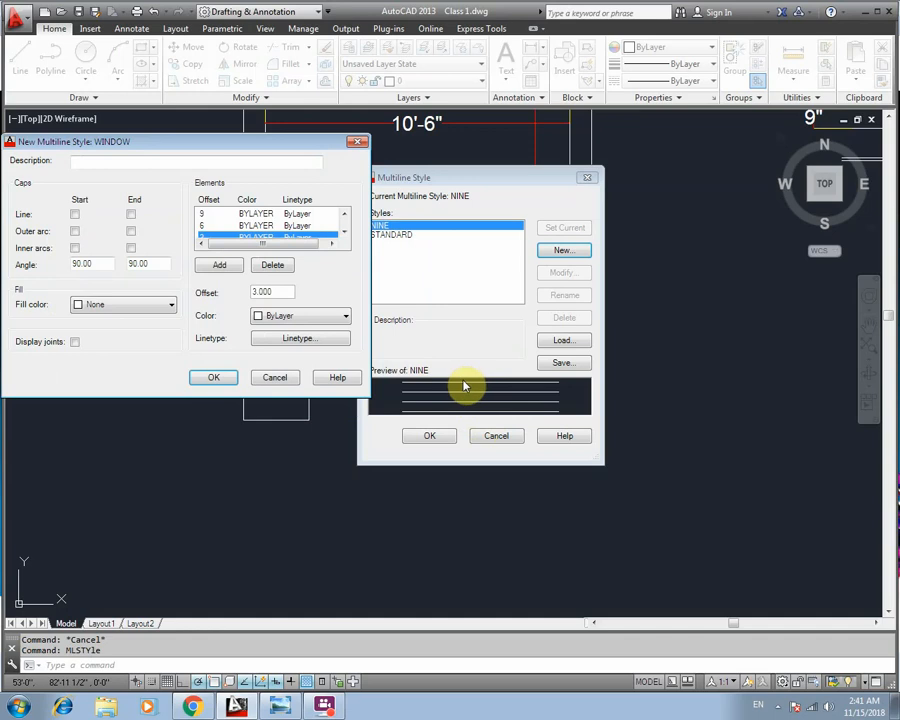
left_click_drag(210, 152, 250, 83)
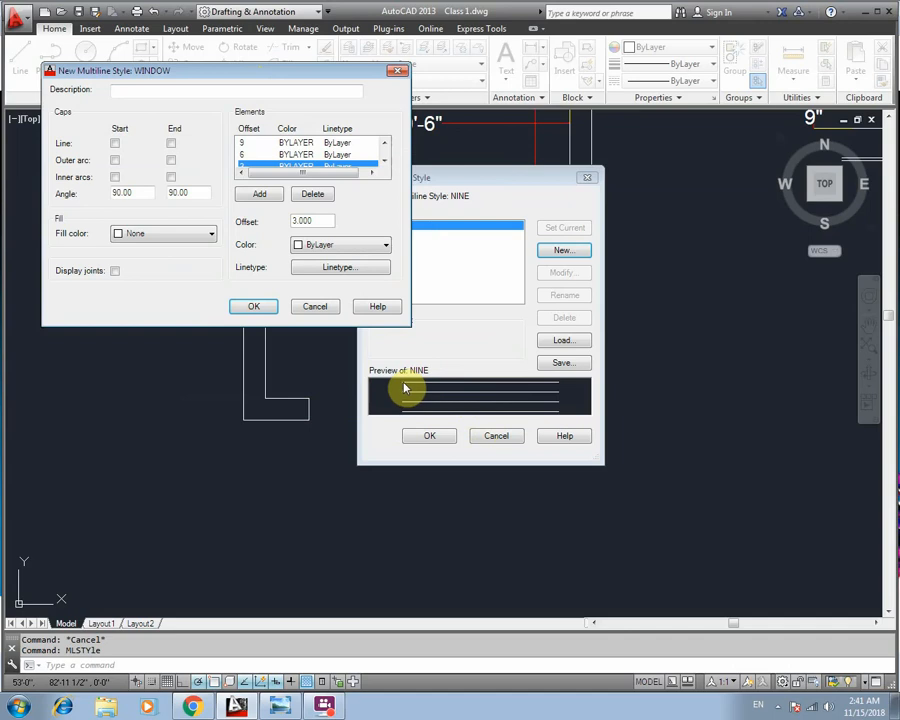
left_click(116, 144)
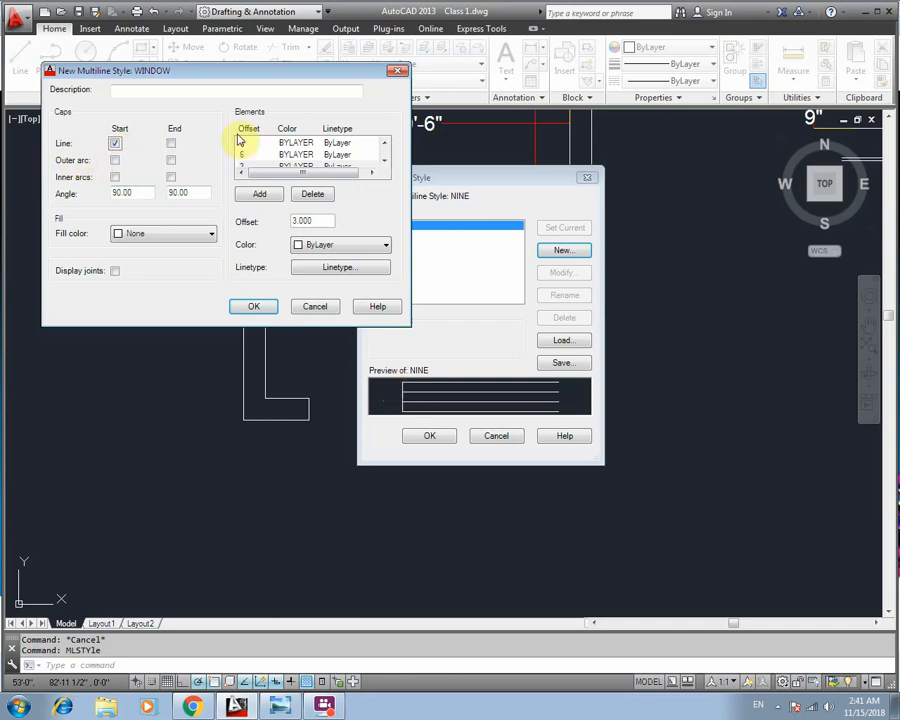
left_click(172, 145)
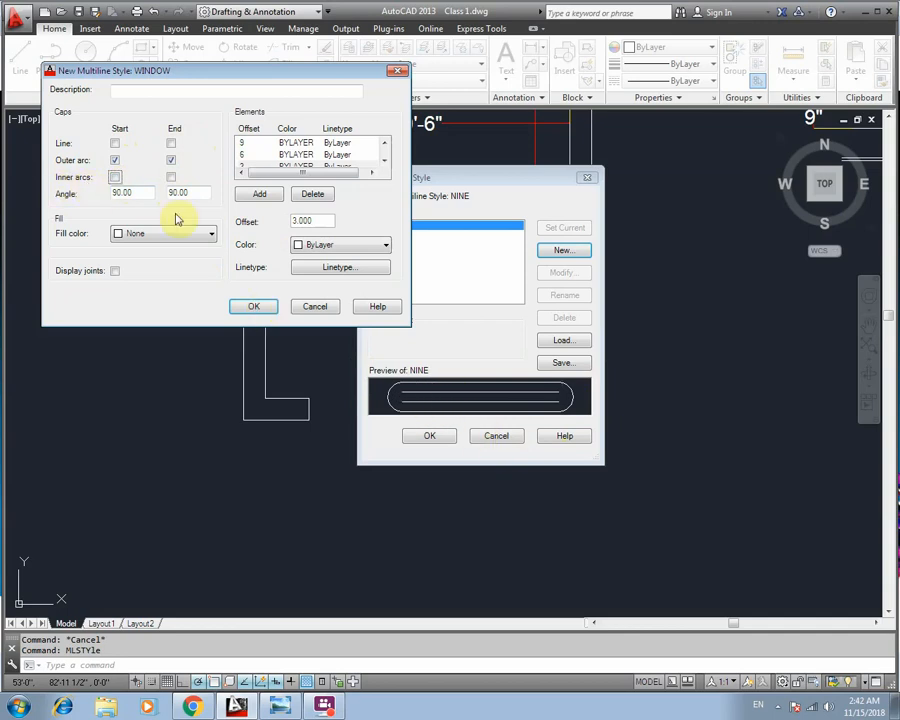
left_click(115, 177)
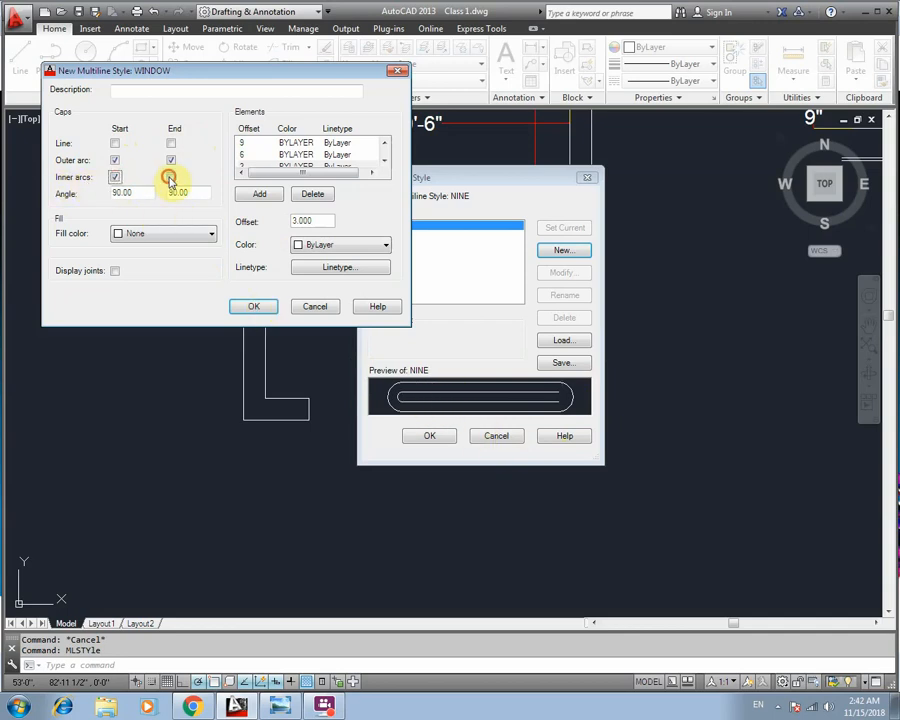
left_click(171, 177)
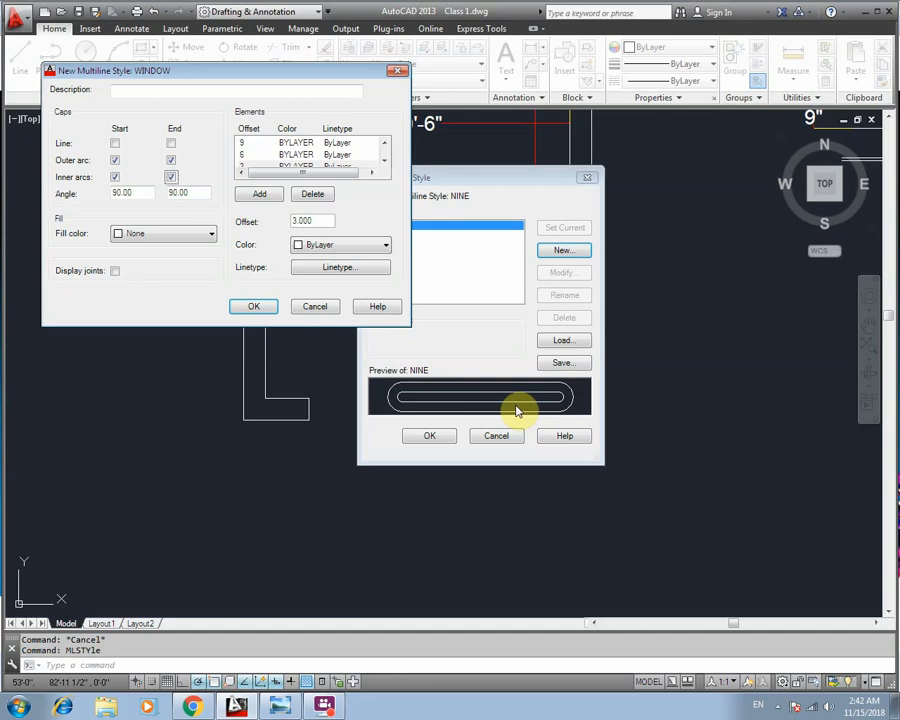
Step: Try a red fill and a yellow colour for the 3 offset element, and restore them to None and ByLayer
left_click(155, 233)
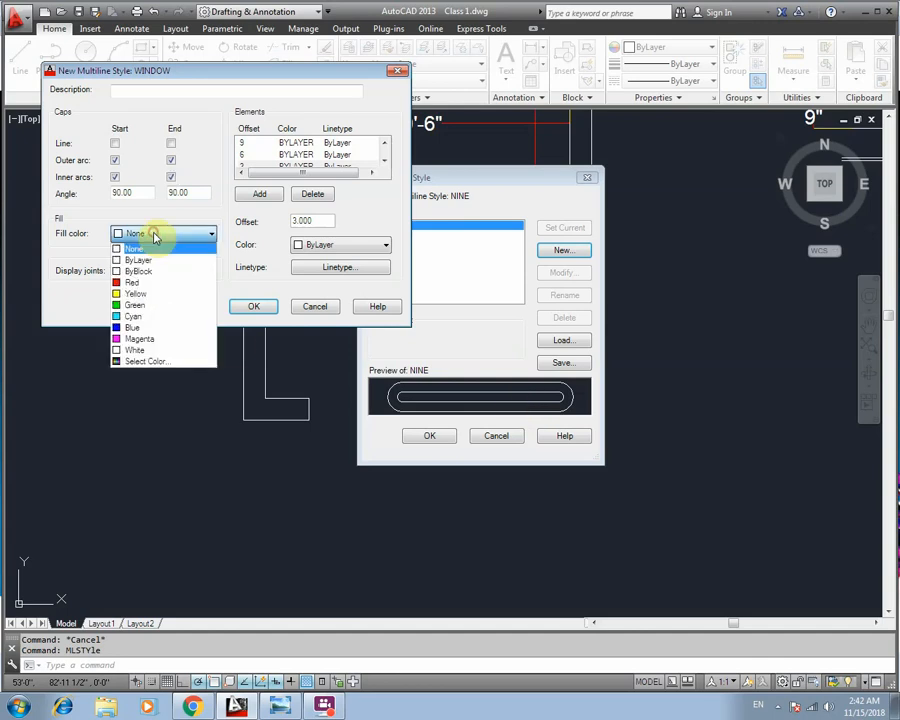
left_click(152, 285)
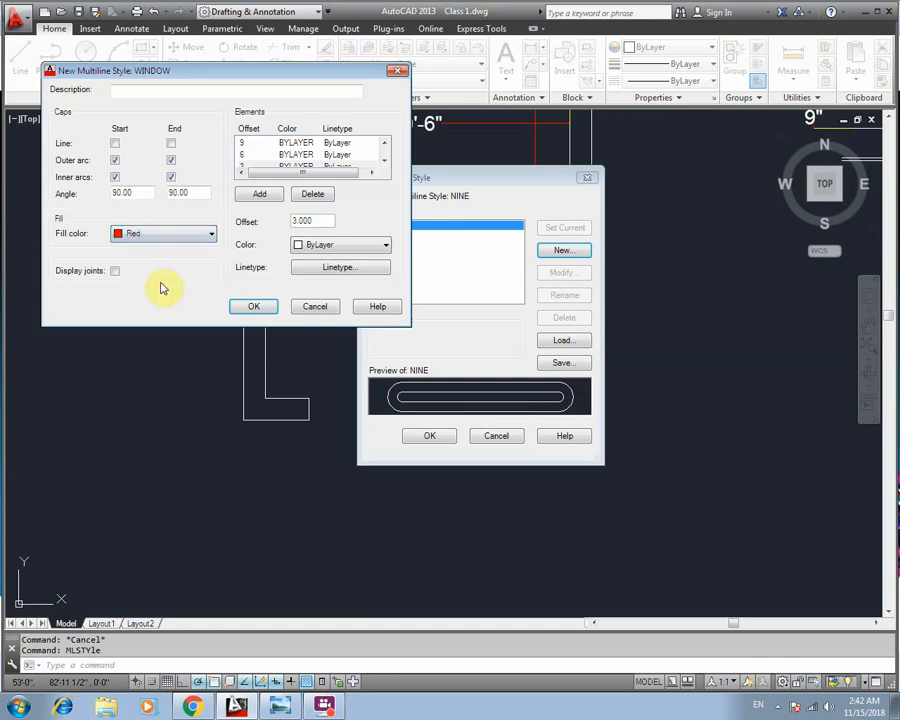
left_click(330, 257)
left_click(320, 352)
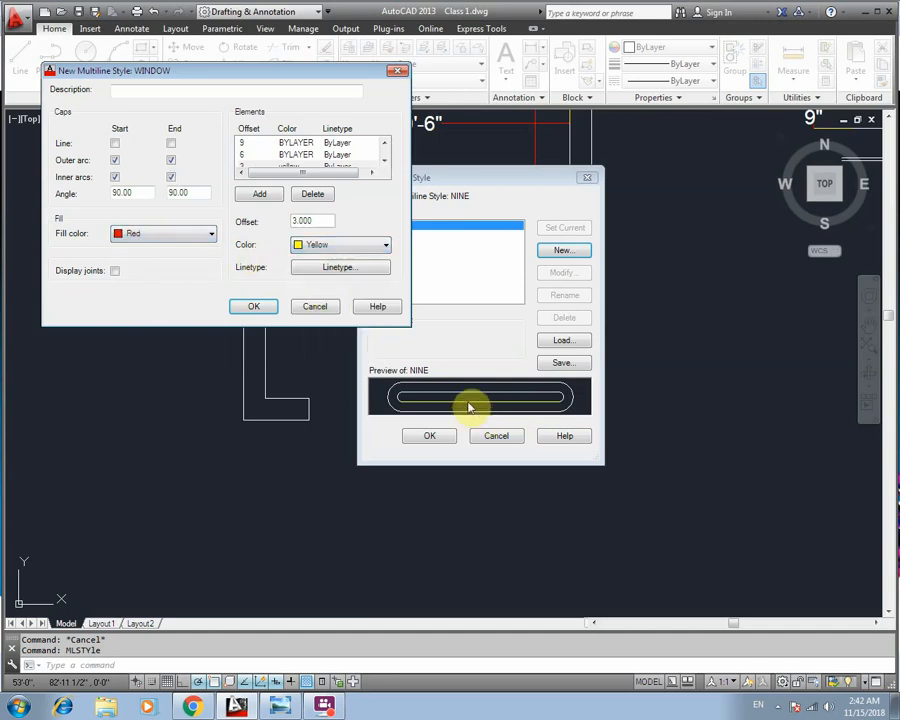
left_click(318, 245)
left_click(310, 262)
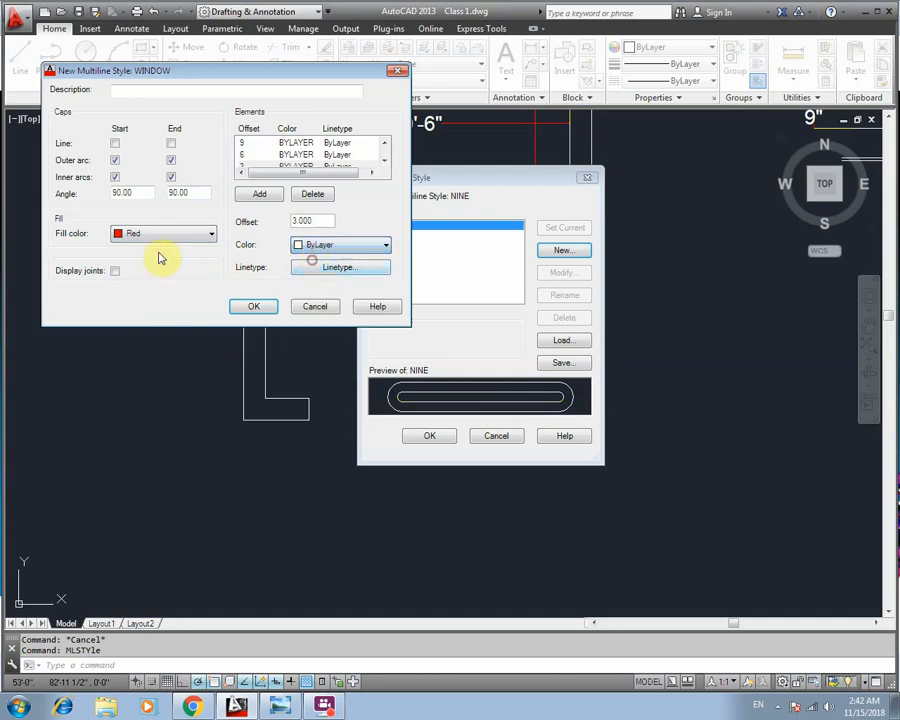
left_click(157, 234)
left_click(151, 249)
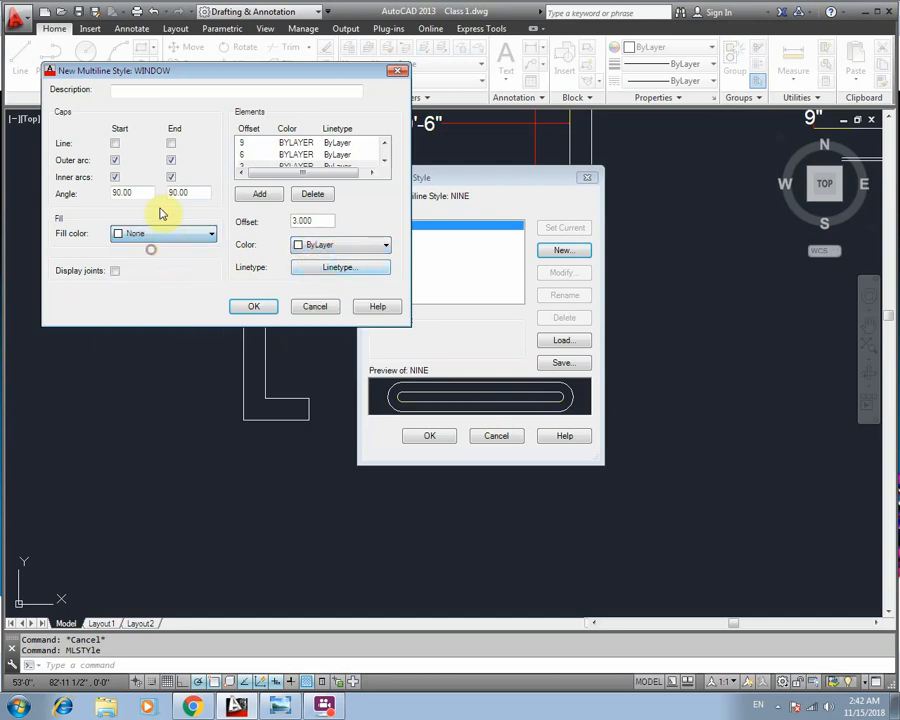
Step: Remove the inner and outer arc caps and use straight line caps at both the start and end
left_click(115, 177)
left_click(171, 177)
left_click(171, 160)
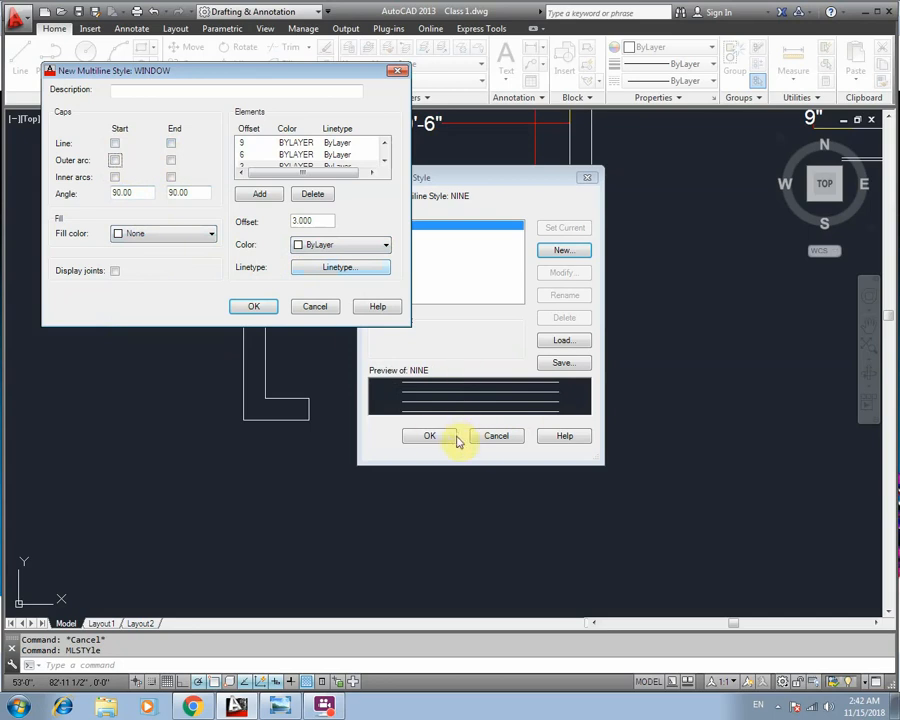
left_click(171, 143)
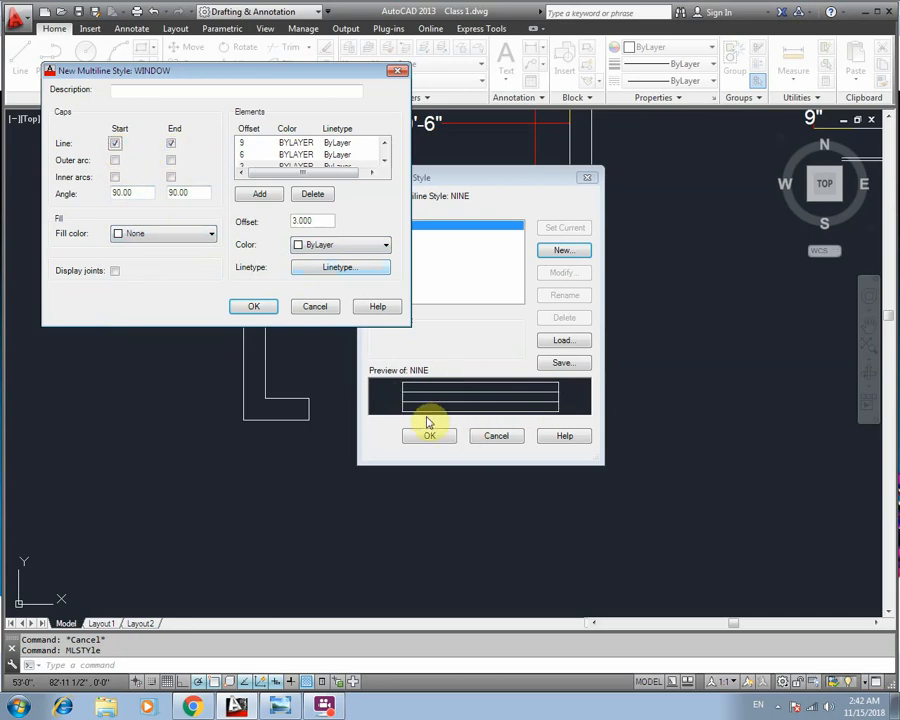
Step: Save the WINDOW multiline style and make it the current style
left_click(272, 307)
left_click(560, 229)
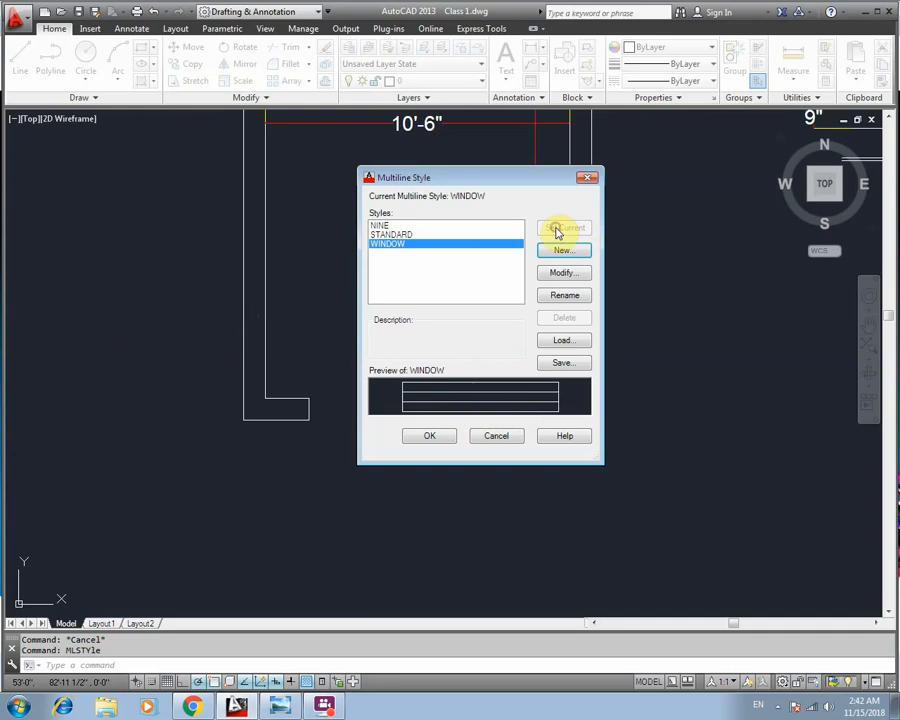
left_click(430, 436)
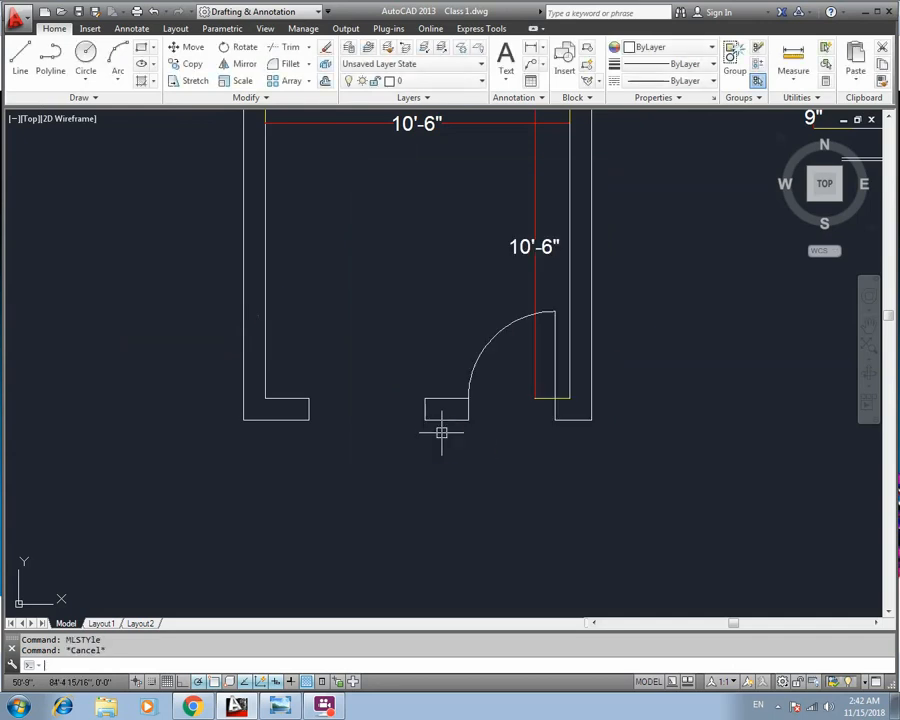
Step: Draw a stepped test multiline in the WINDOW style below and beside the room plan
type("ml")
key("Return")
left_click(320, 517)
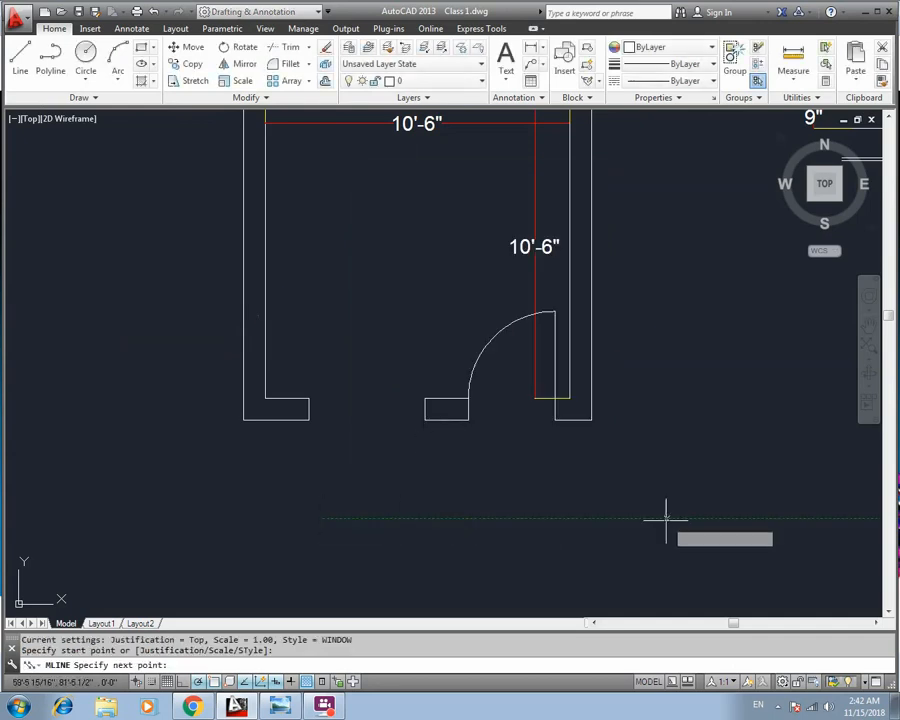
left_click(666, 519)
left_click(666, 343)
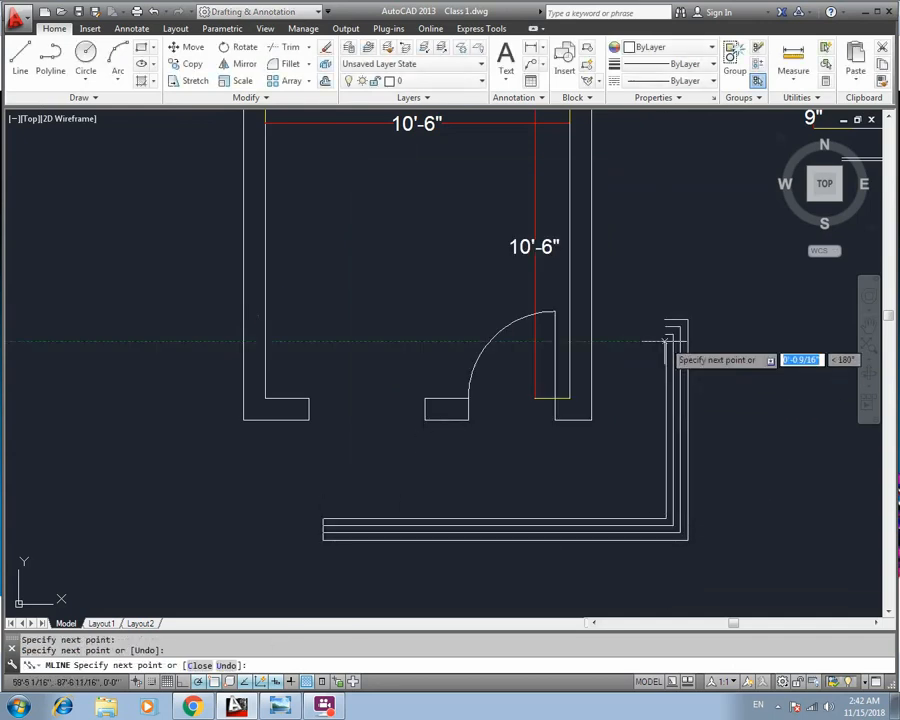
left_click(768, 354)
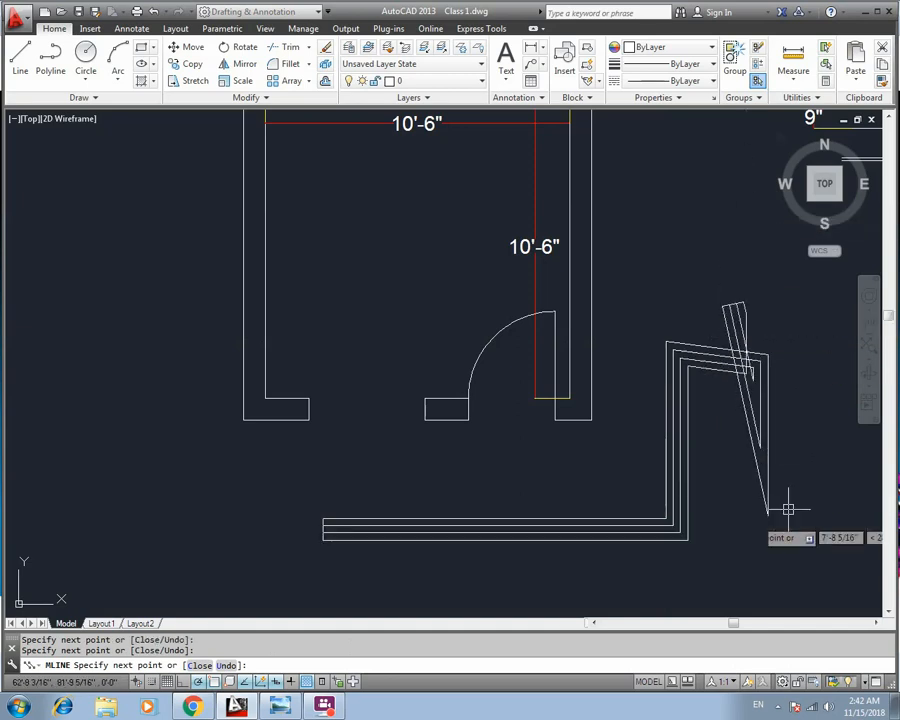
key("Escape")
Step: Delete the stepped WINDOW test multiline beside the room plan
mouse_move(628, 490)
middle_mouse_down()
mouse_move(572, 421)
mouse_move(568, 450)
middle_mouse_up()
scroll(566, 446, "down", 2)
scroll(550, 446, "up", 2)
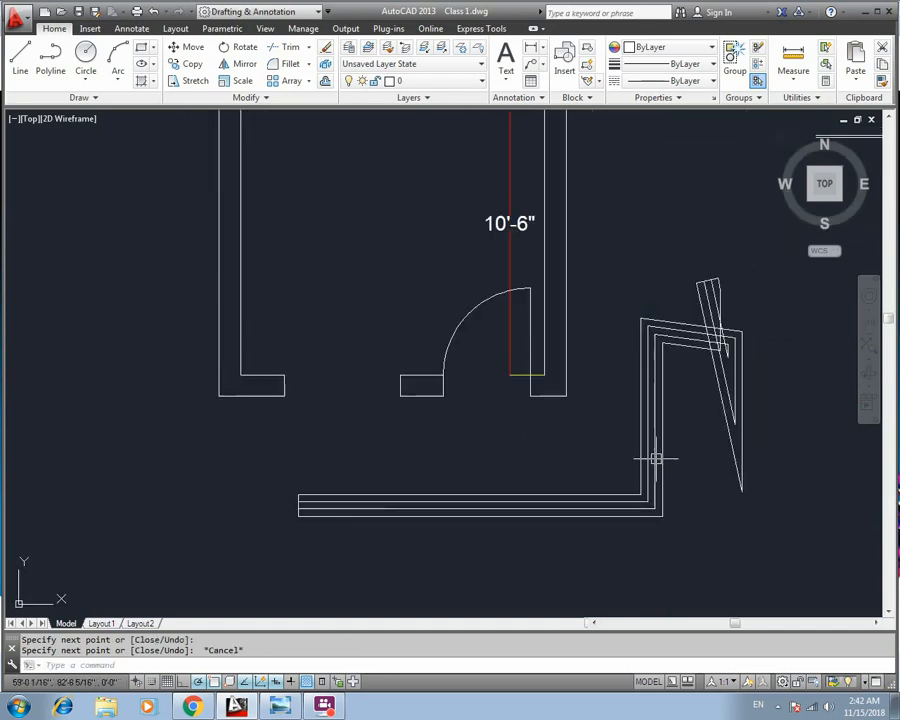
scroll(656, 459, "down", 2)
left_click(672, 364)
left_click(633, 440)
key("Delete")
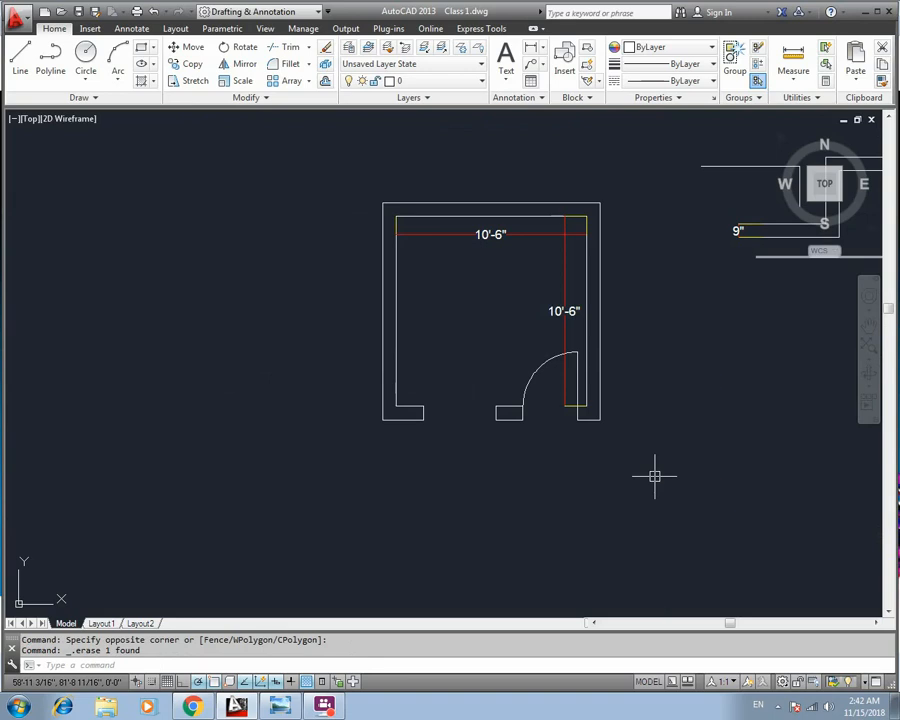
key("Escape")
middle_click_drag(542, 462, 579, 470)
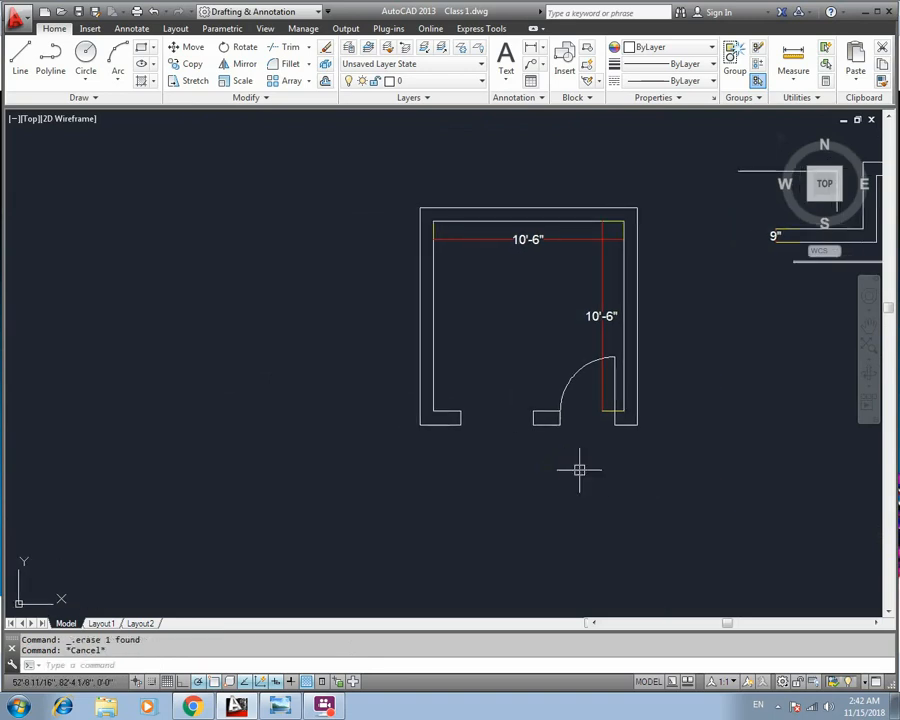
scroll(542, 416, "up", 2)
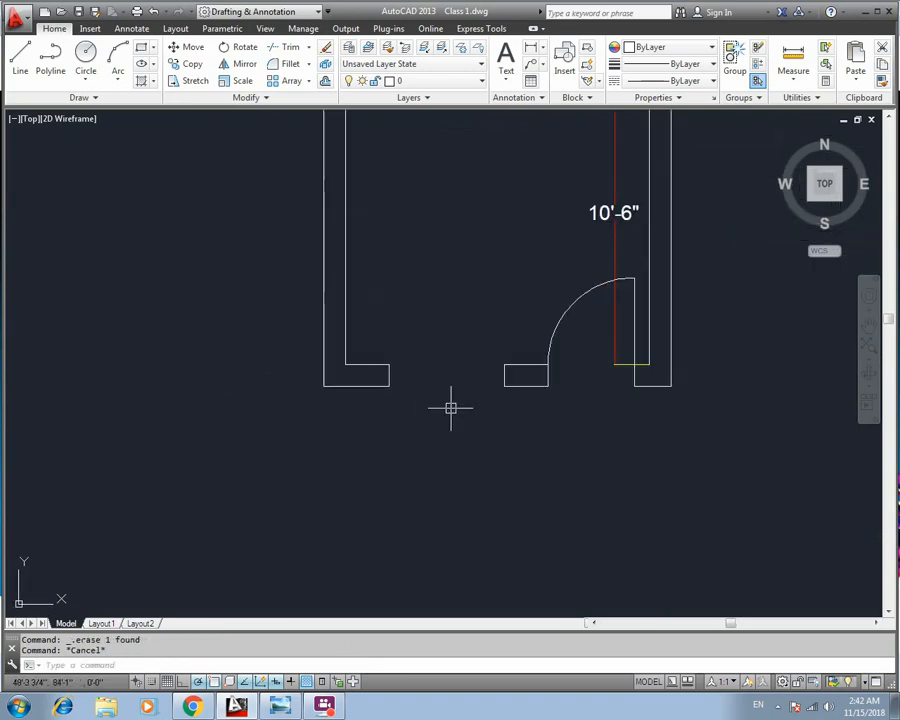
type("ML")
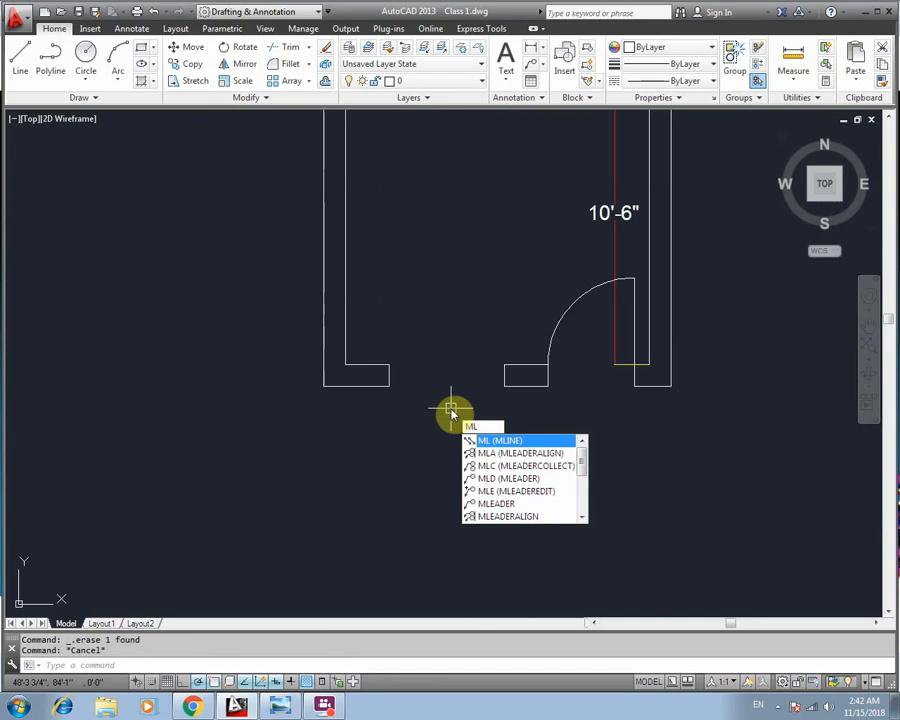
key("Return")
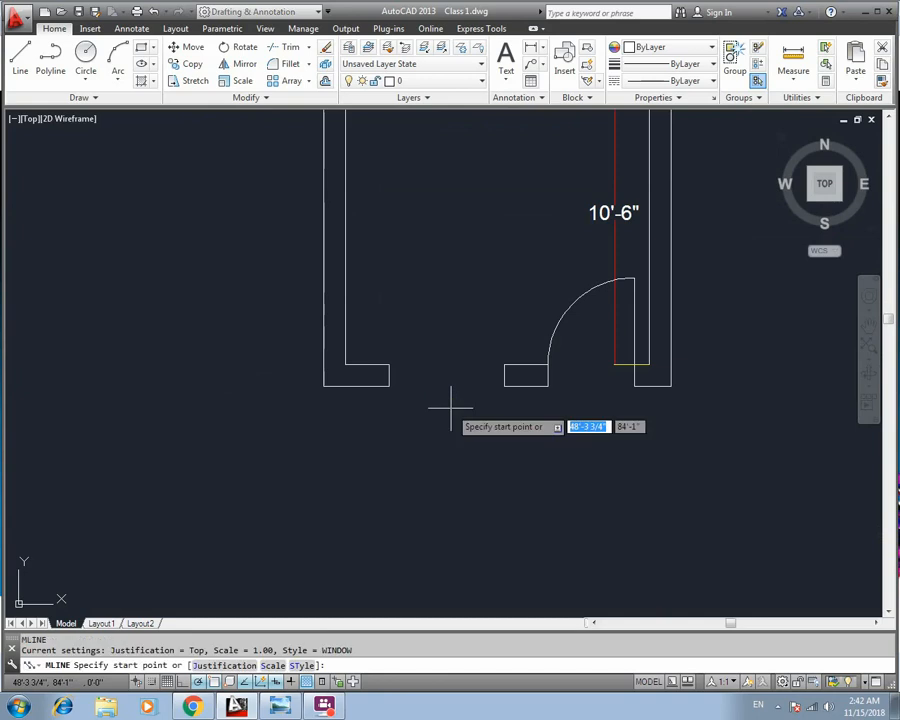
left_click(389, 387)
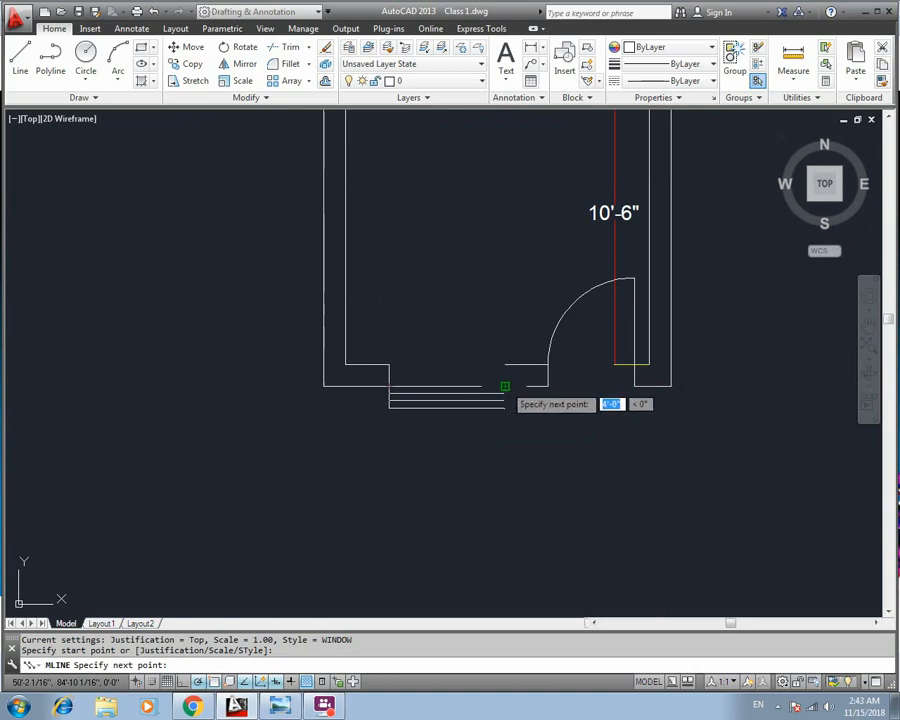
scroll(468, 388, "up", 4)
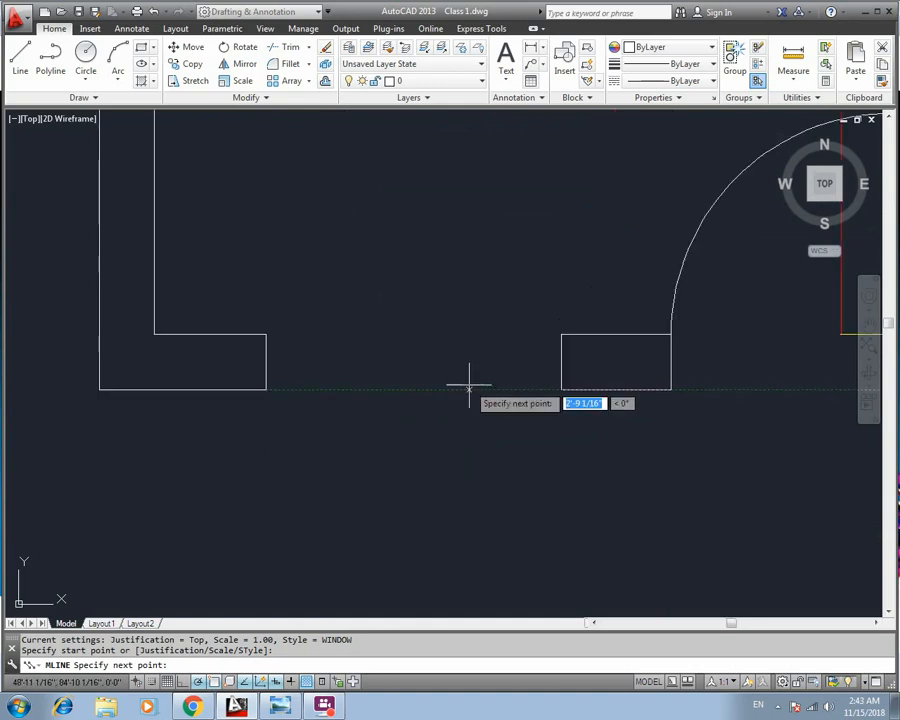
scroll(466, 372, "up", 4)
scroll(510, 394, "down", 4)
key("Escape")
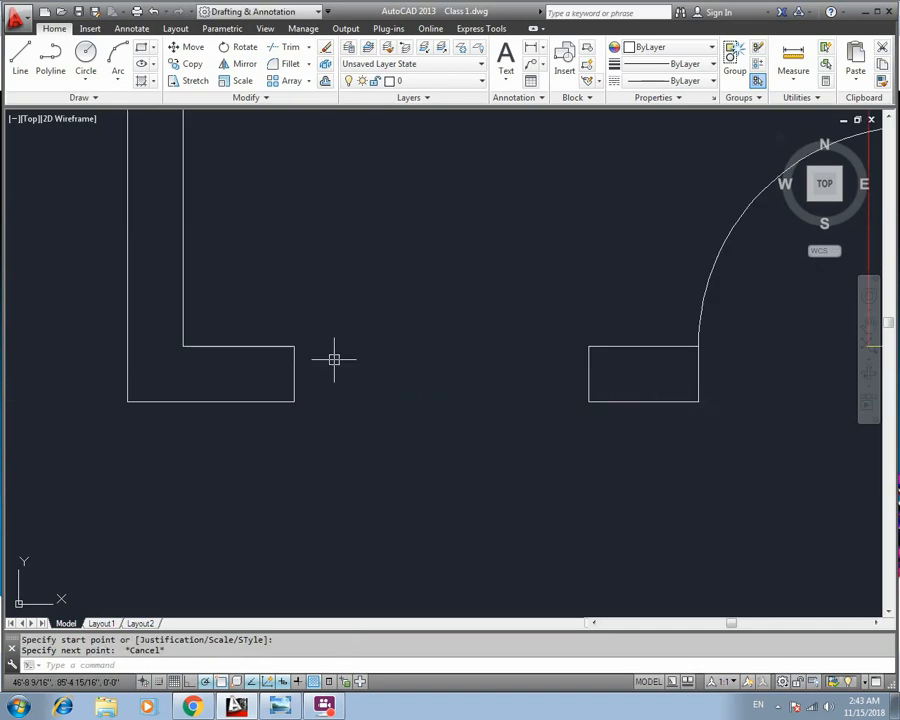
Step: Draw a WINDOW-style multiline across the room plan's lower wall opening, between the inner corners of the two wall ends
type("ml")
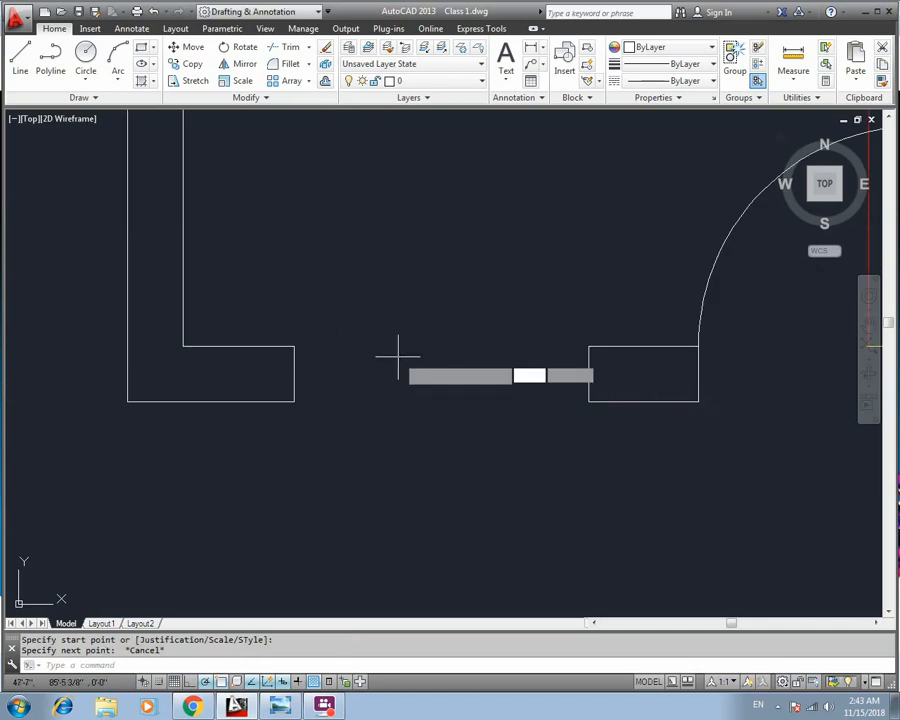
key("Return")
left_click(294, 345)
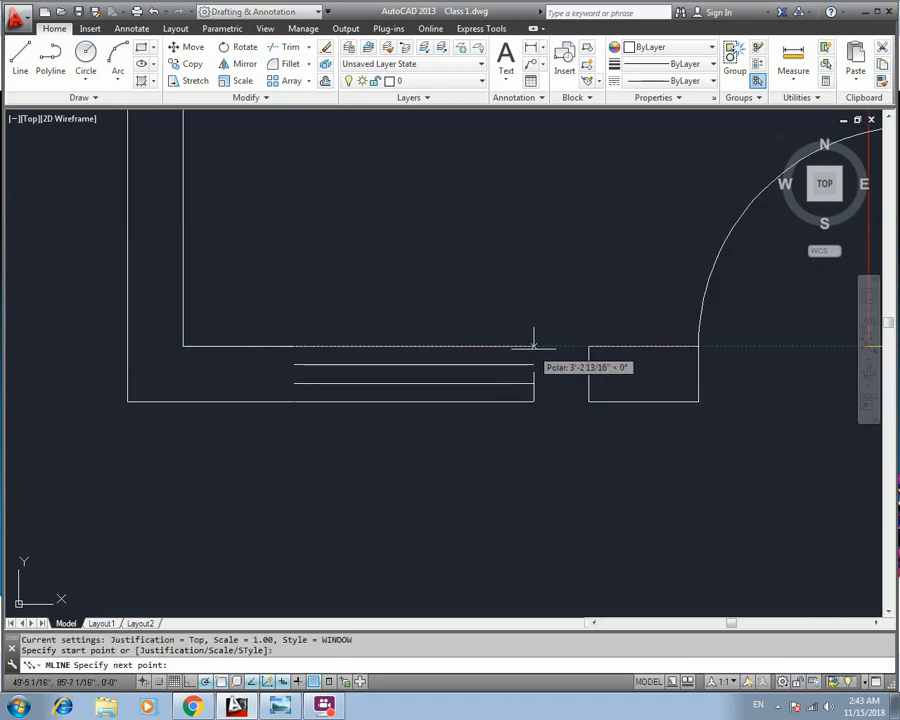
left_click(588, 346)
key("Escape")
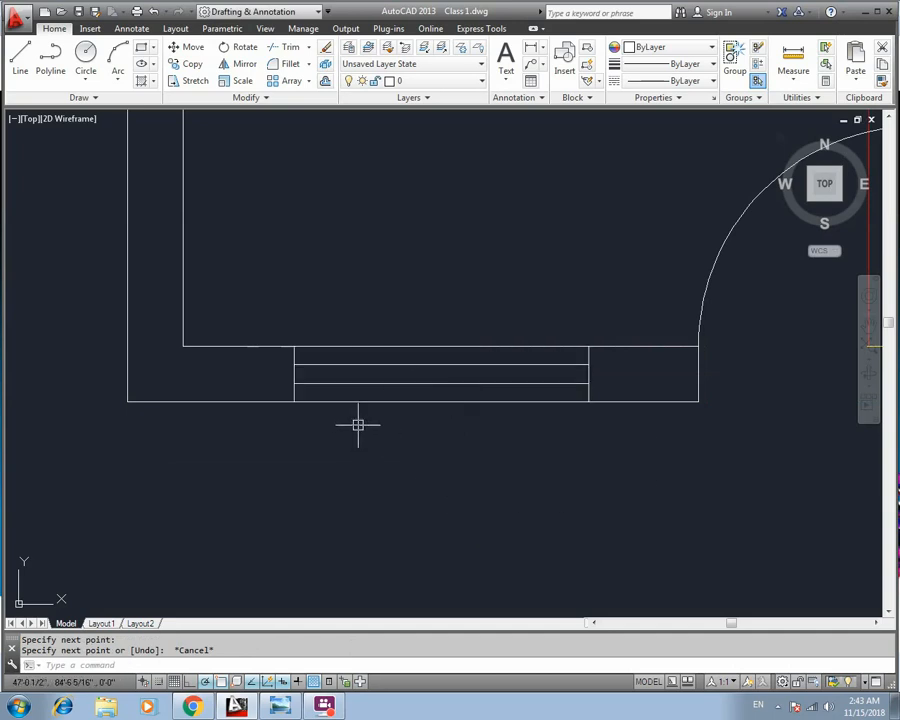
Step: Draw a 3' long WINDOW-style multiline within the room plan's upper wall, starting on its outer line and running horizontally
middle_click_drag(378, 265, 378, 428)
scroll(378, 423, "down", 4)
middle_click_drag(393, 321, 378, 390)
scroll(378, 390, "up", 3)
scroll(386, 385, "up", 4)
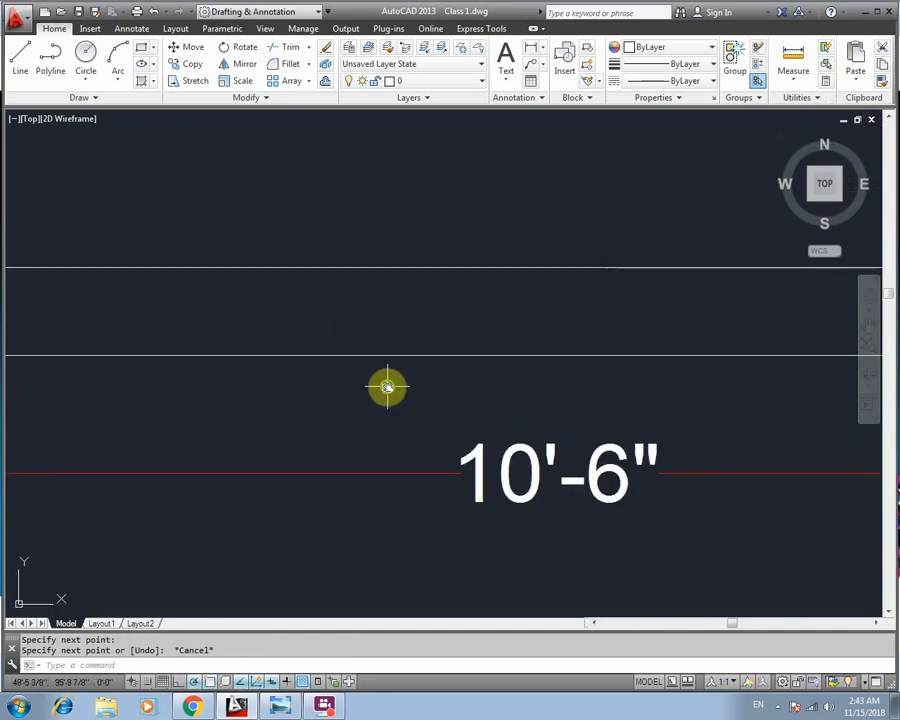
scroll(321, 350, "down", 6)
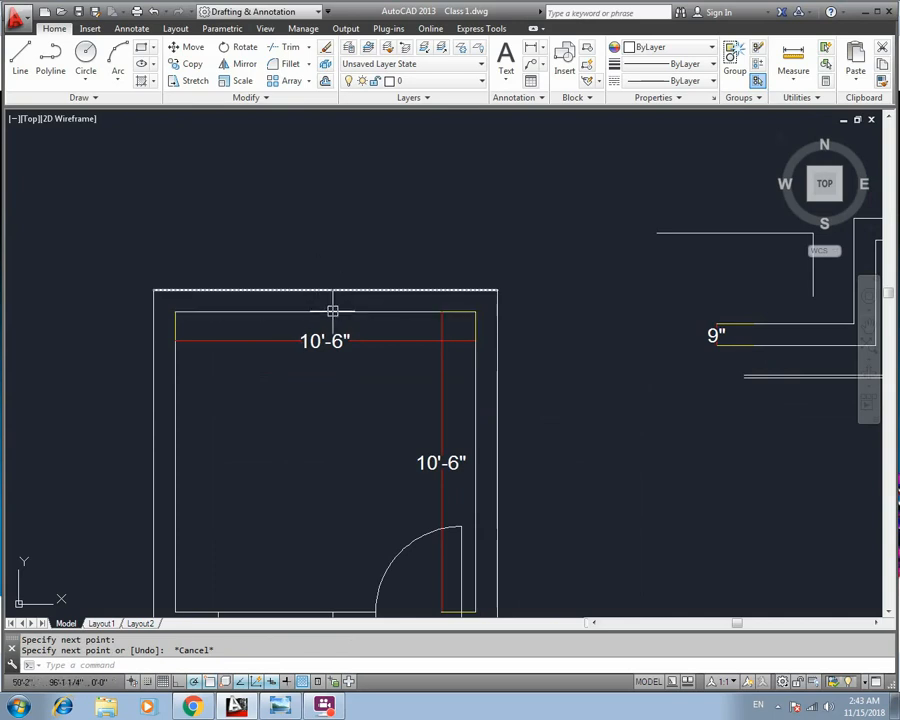
scroll(330, 316, "up", 2)
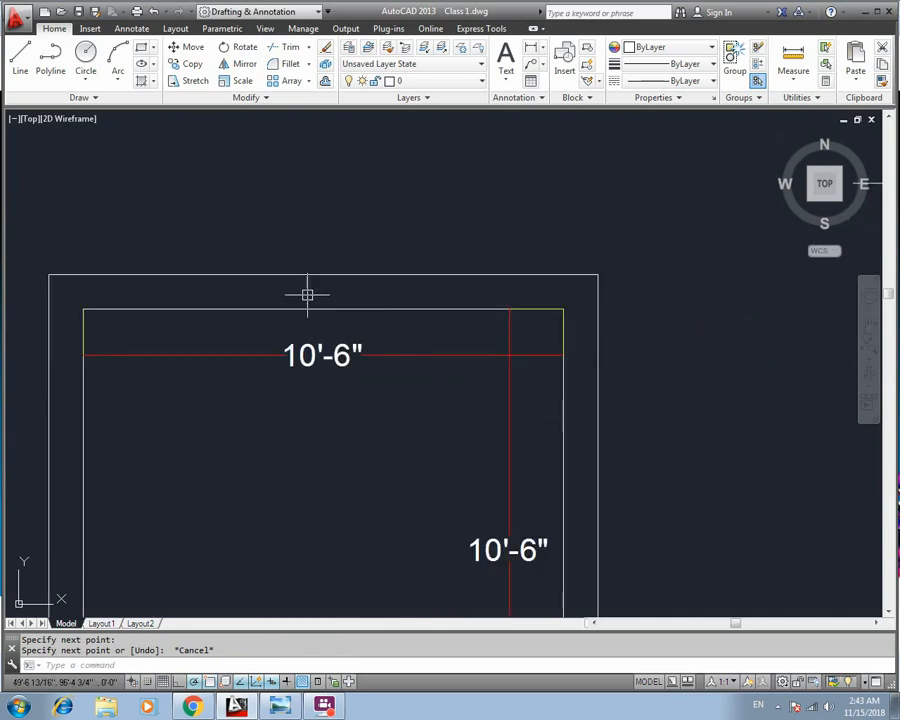
type("ml")
key("Return")
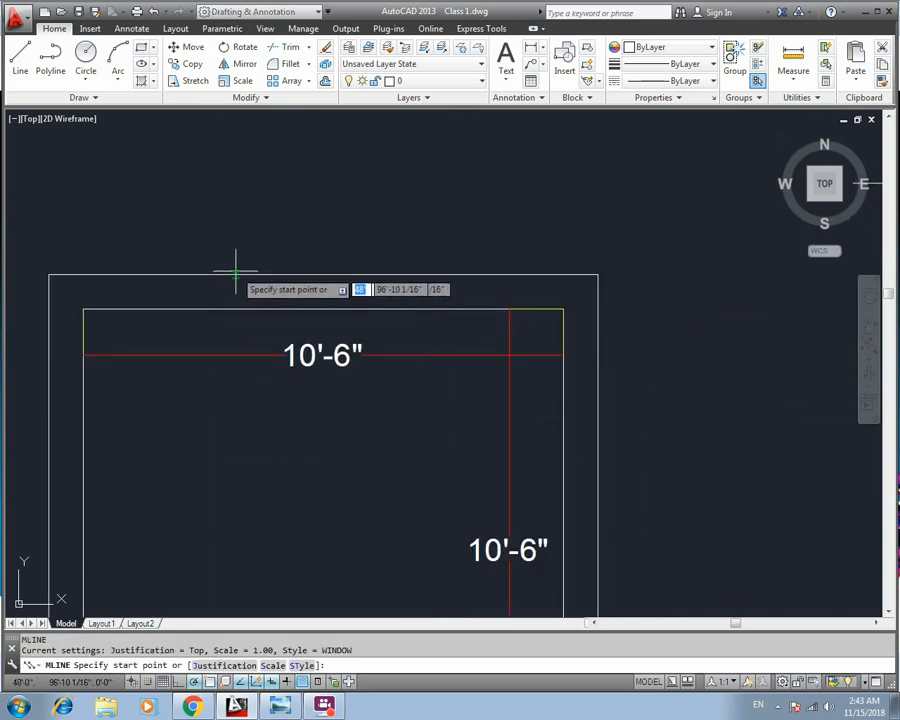
left_click(235, 274)
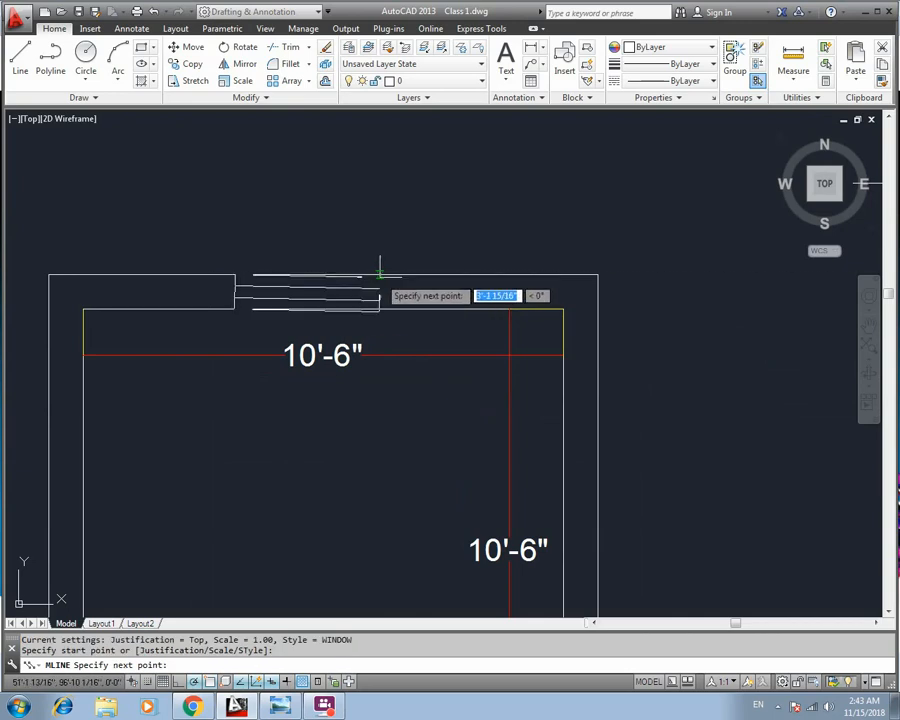
type("3")
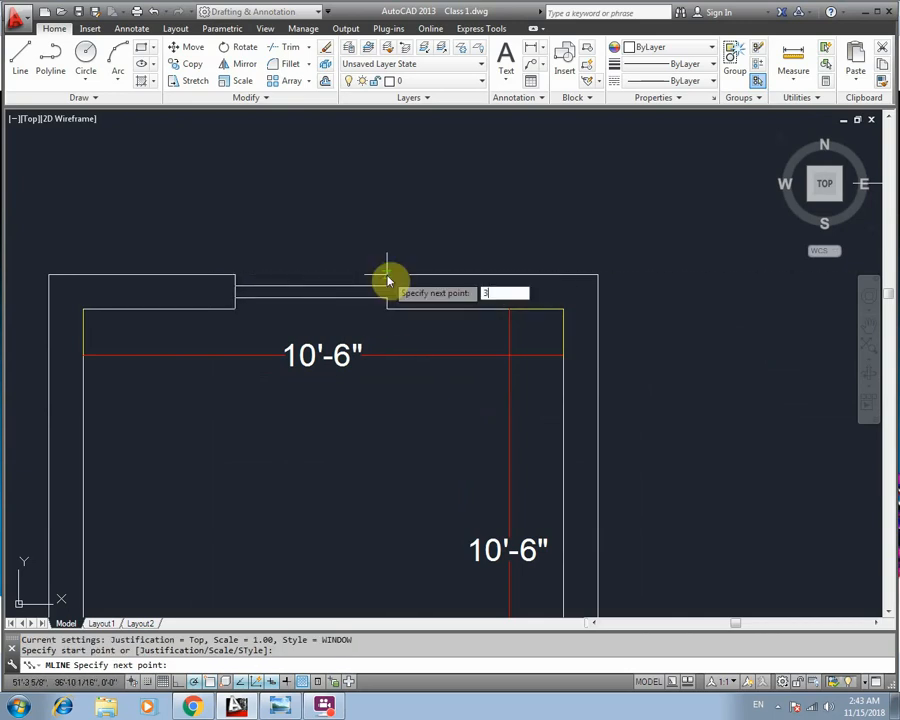
type("'")
key("Return")
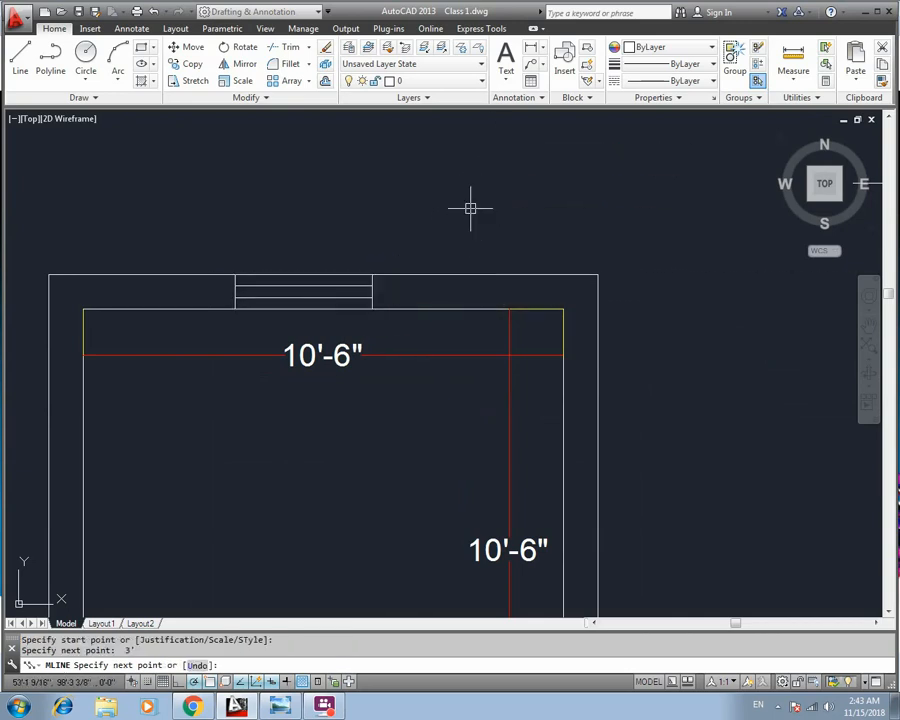
key("Escape")
Step: Draw an L-shaped test multiline in the WINDOW style in the empty area west of the room plan
middle_click_drag(366, 282, 438, 212)
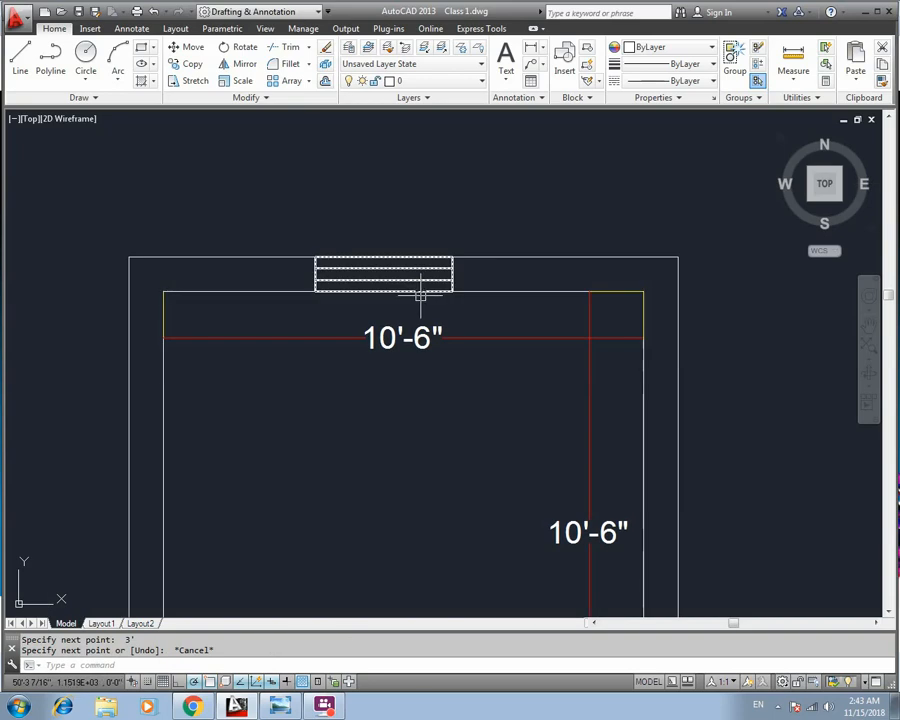
middle_click_drag(412, 321, 405, 289)
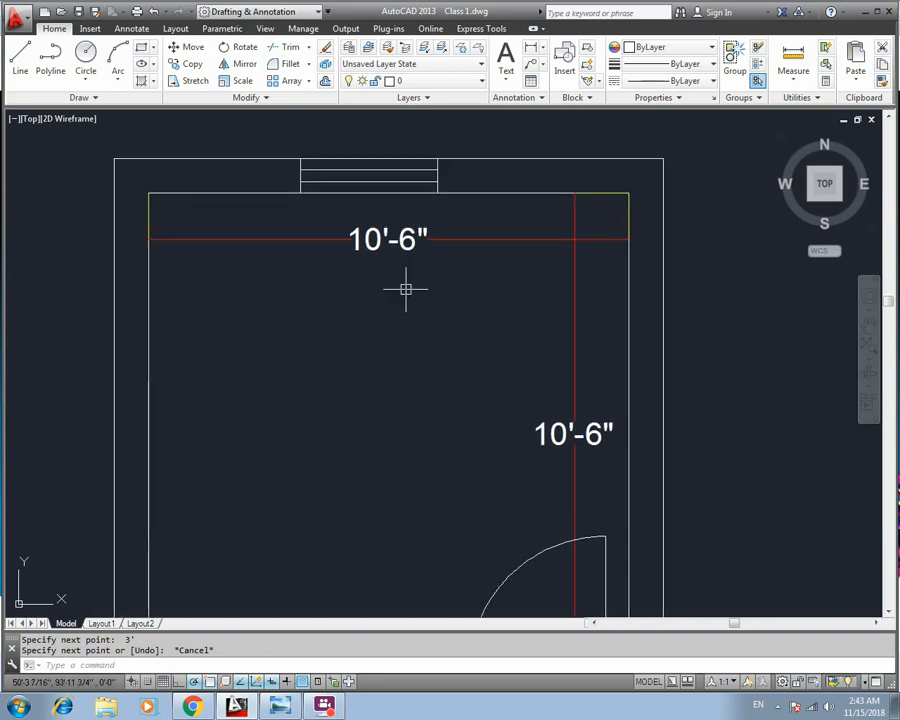
scroll(403, 303, "down", 4)
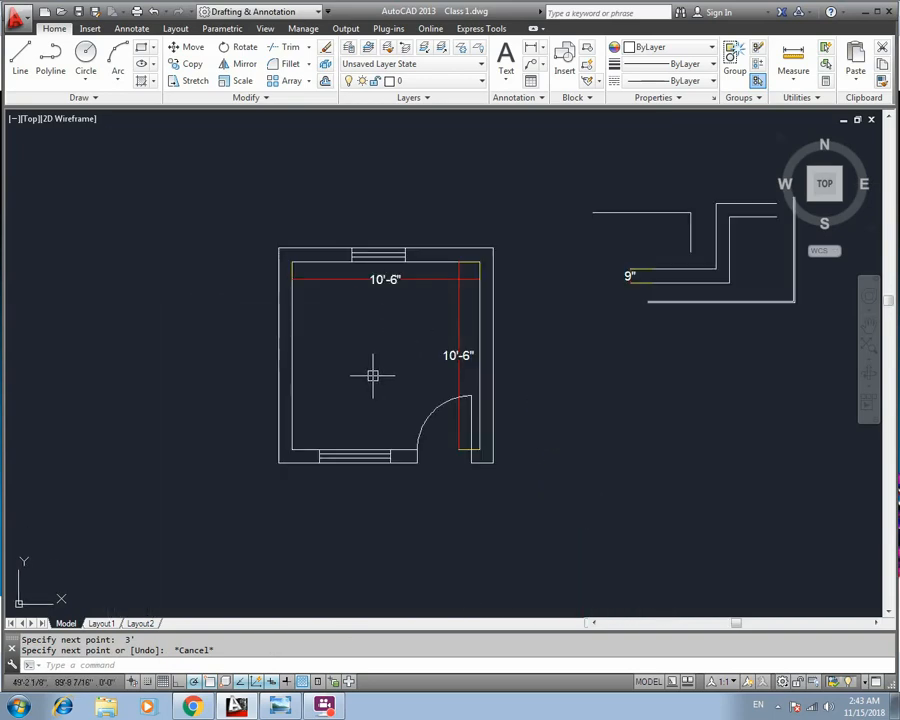
middle_click_drag(368, 370, 436, 370)
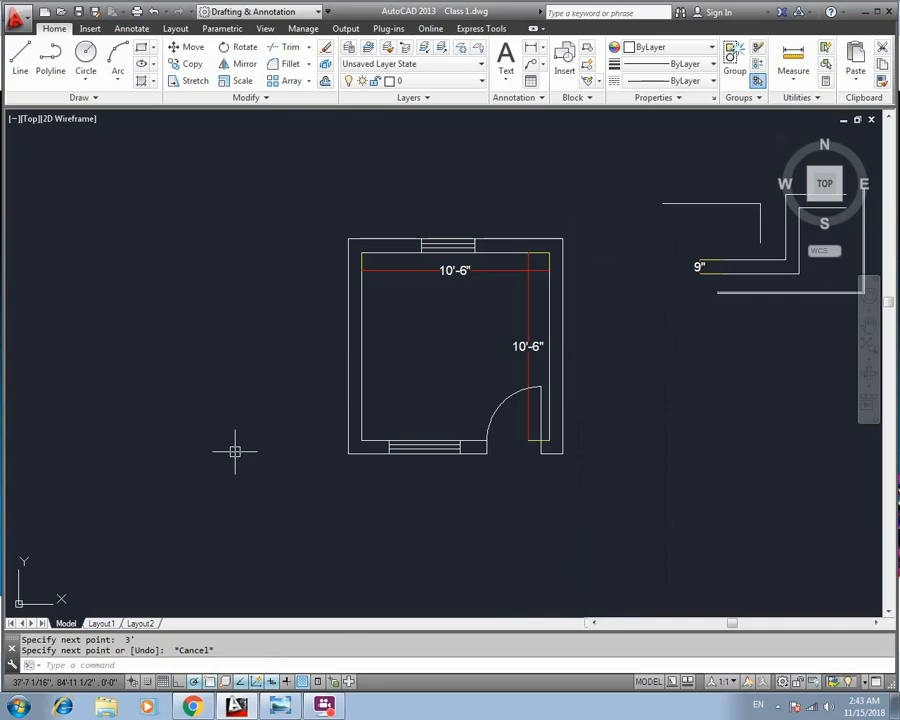
type("ml")
key("Return")
left_click(70, 285)
left_click(207, 285)
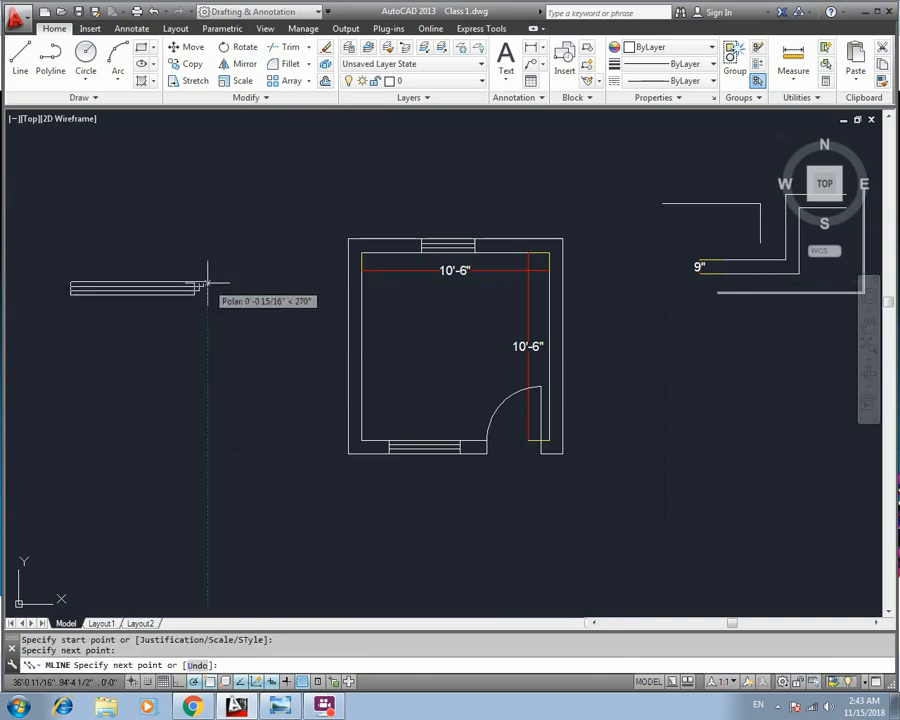
left_click(208, 437)
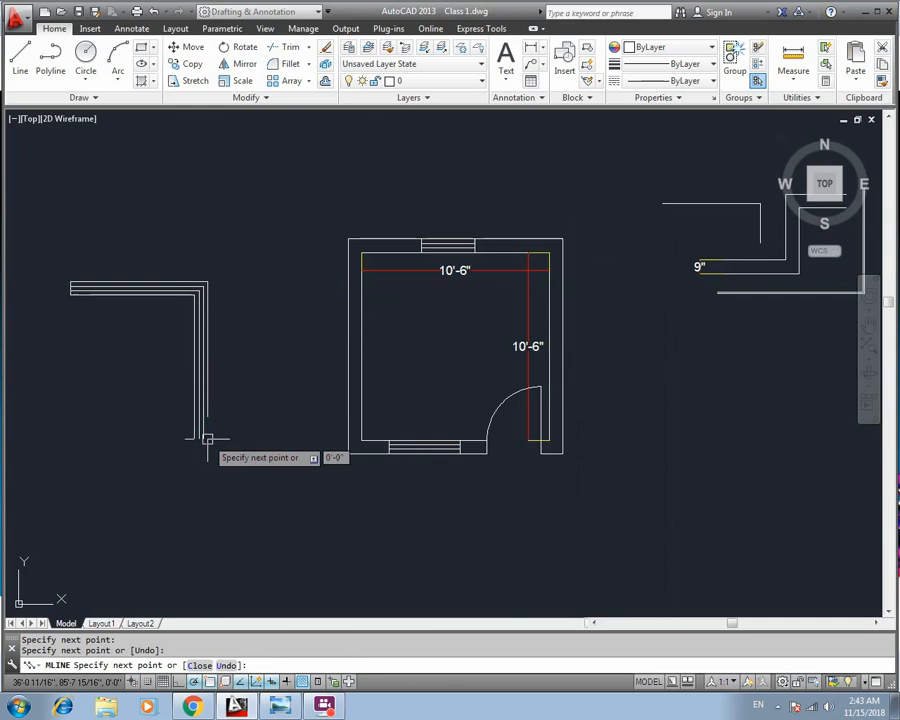
key("Escape")
Step: Delete the L-shaped WINDOW test multiline beside the room plan
scroll(438, 330, "up", 3)
middle_click_drag(491, 301, 553, 232)
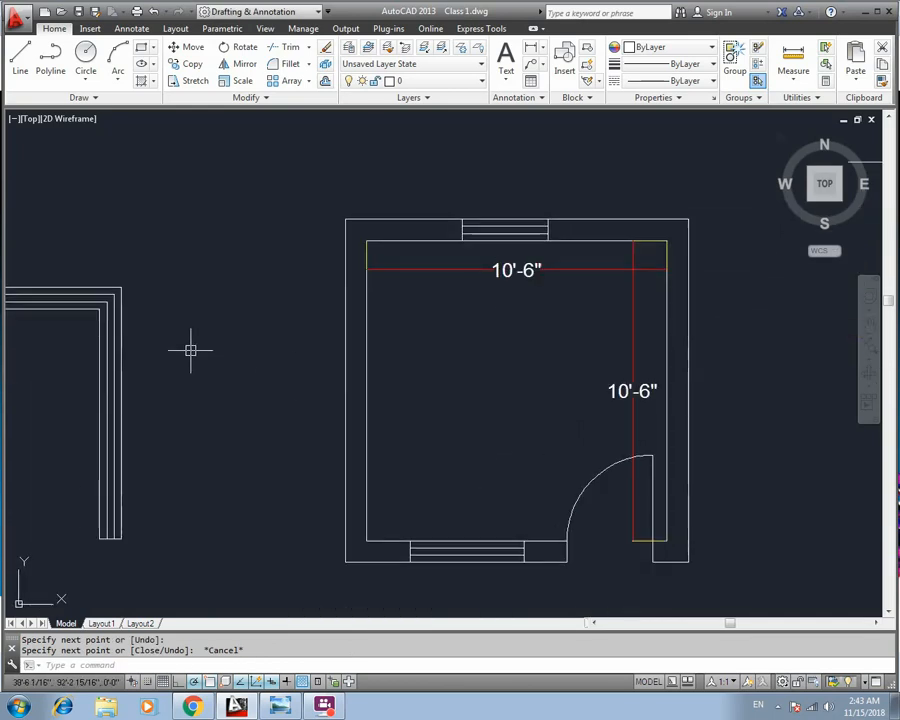
left_click(195, 261)
left_click(86, 322)
key("Delete")
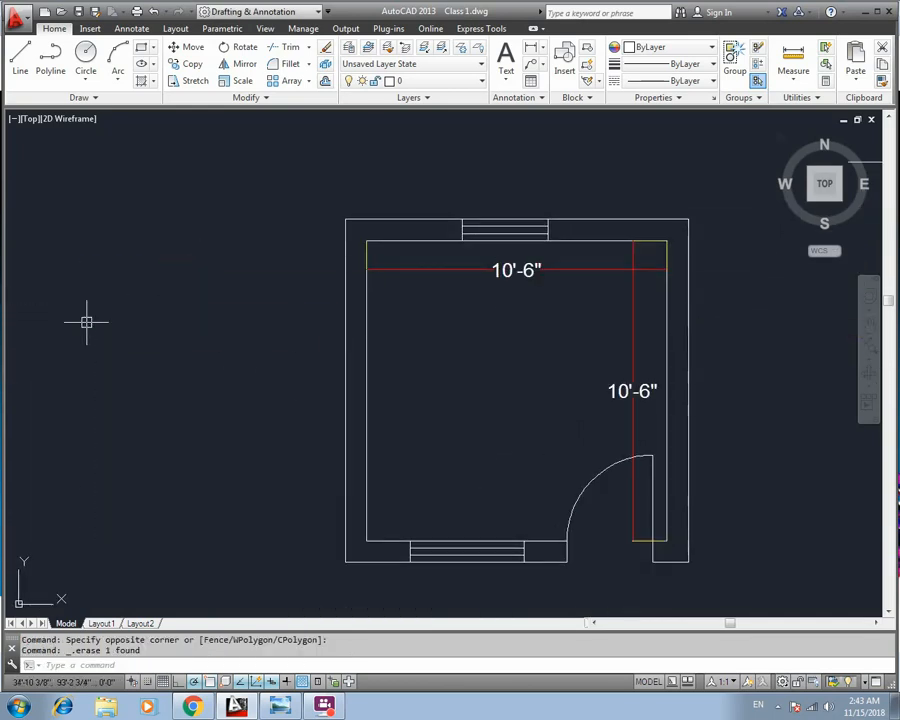
key("Escape")
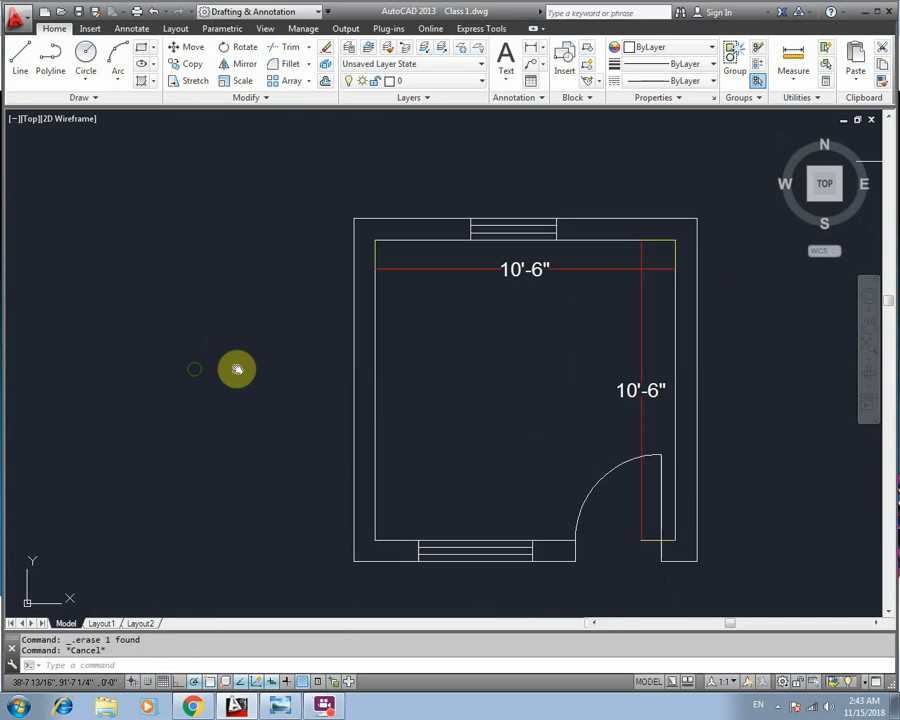
Step: Start a multiline and set its justification to Bottom
middle_click_drag(194, 366, 267, 368)
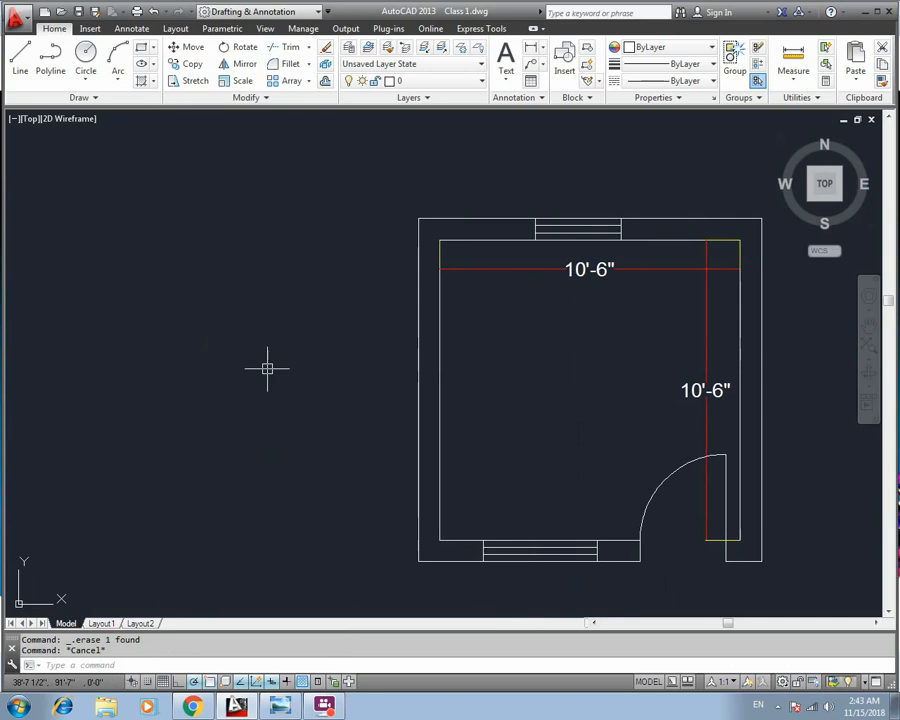
type("ml")
key("Return")
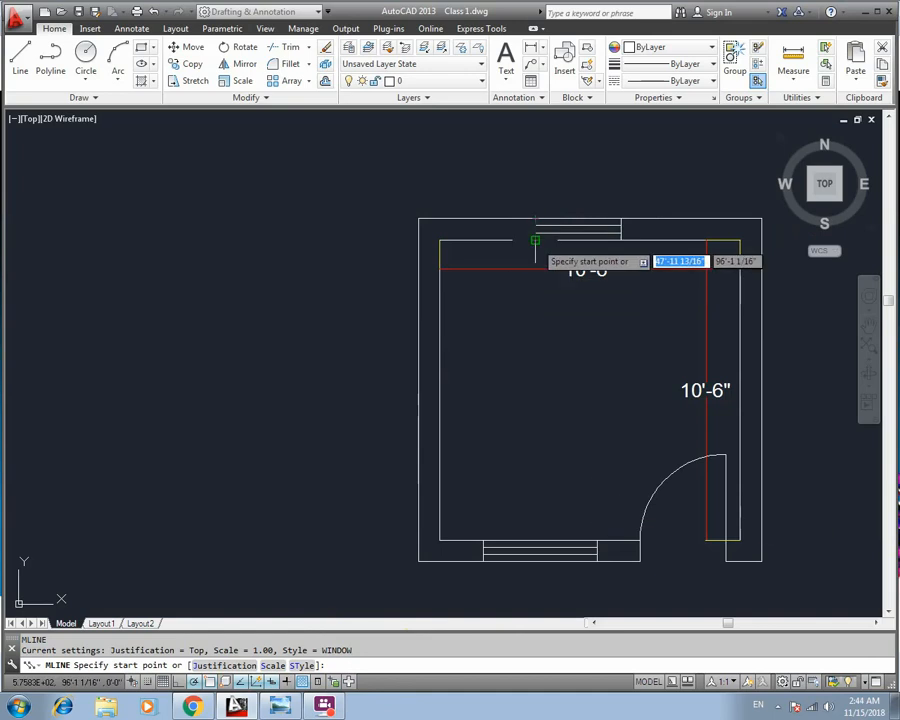
left_click(225, 665)
left_click(262, 666)
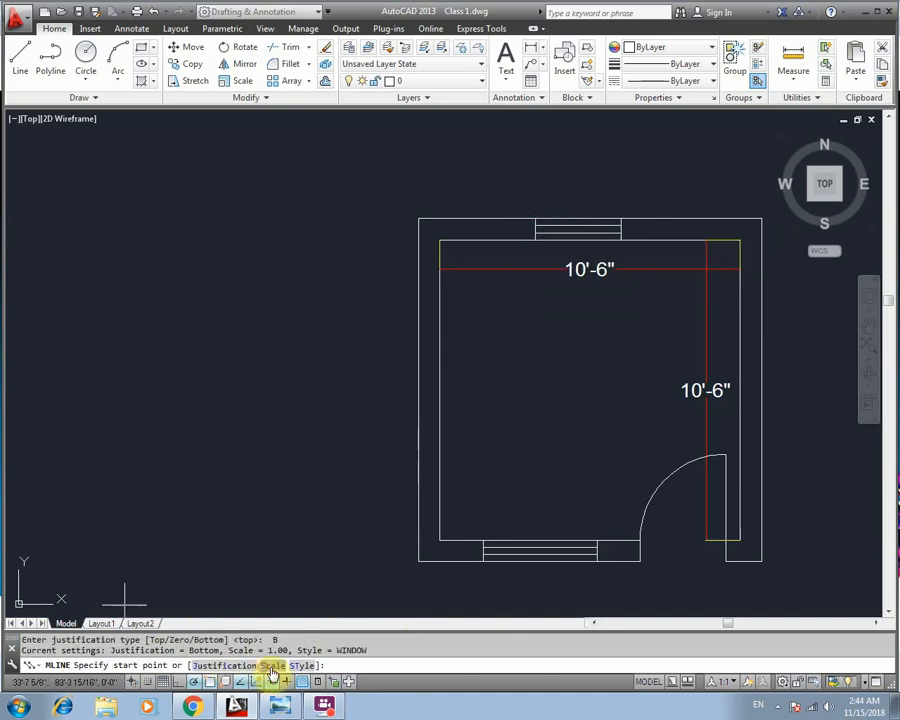
left_click(167, 361)
scroll(291, 366, "up", 5)
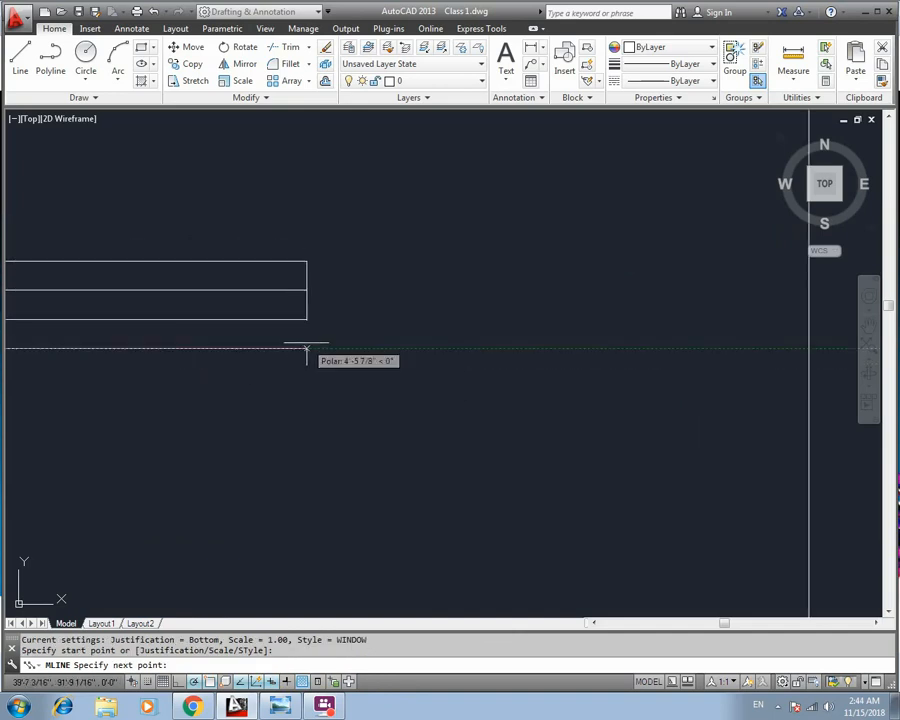
scroll(306, 350, "down", 3)
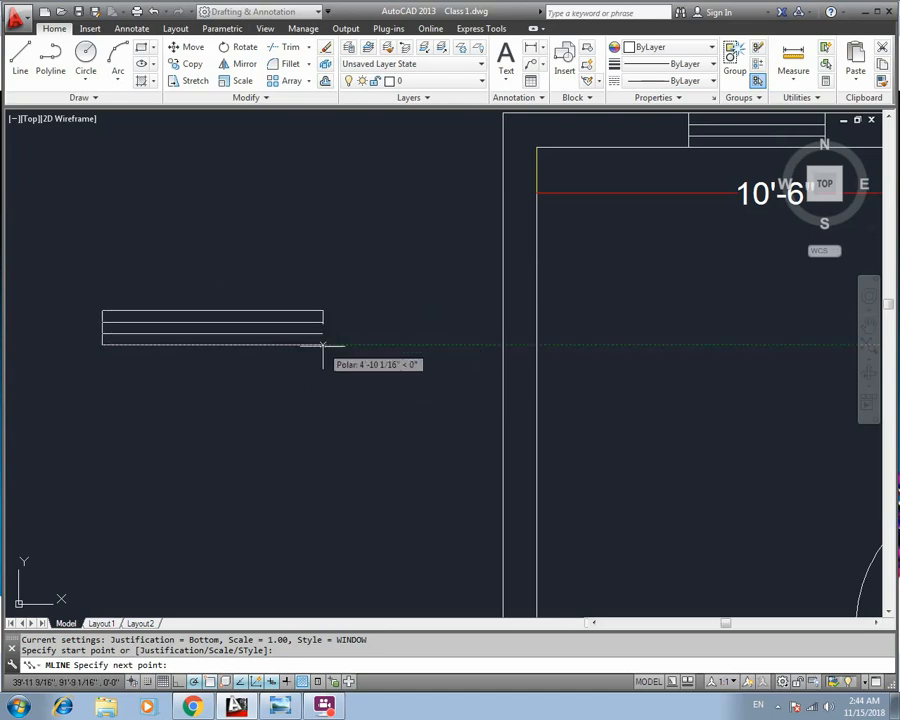
key("Escape")
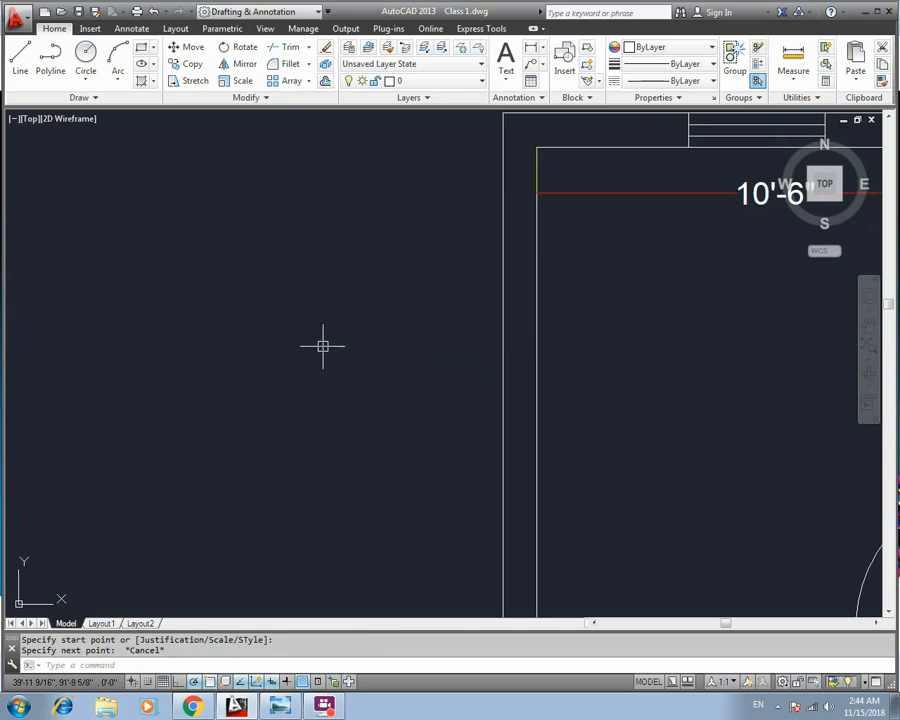
Step: Start a multiline and switch its style to NINE
type("ml")
key("Return")
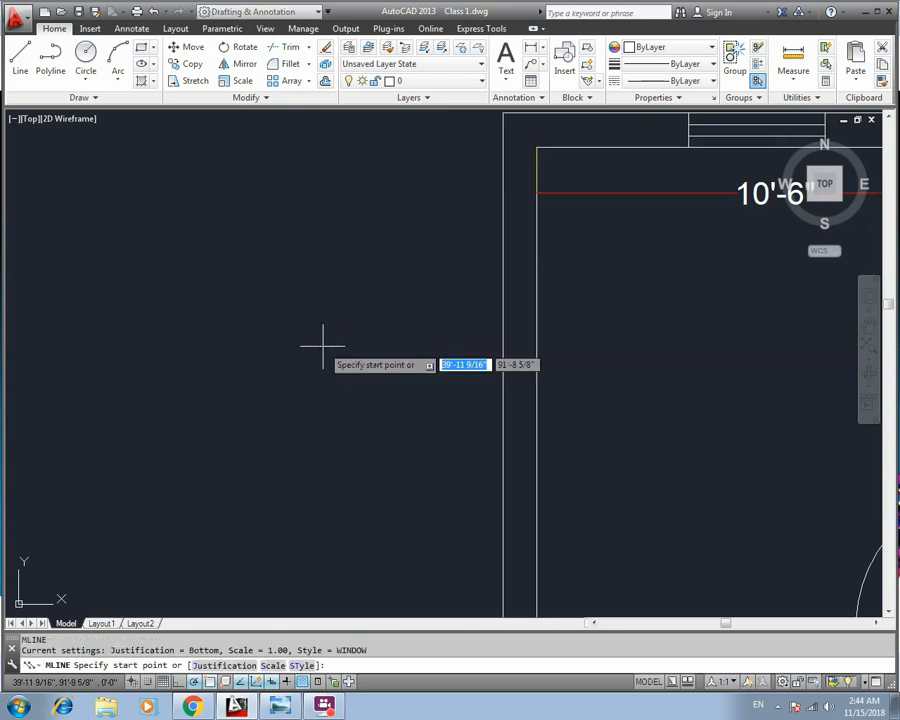
left_click(302, 666)
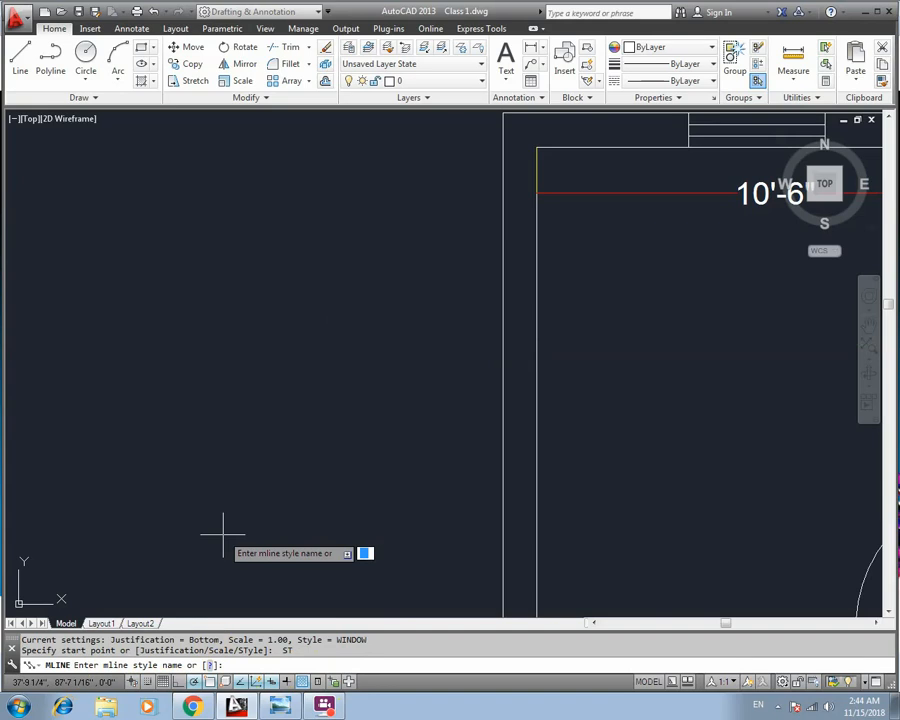
type("nine")
right_click(219, 424)
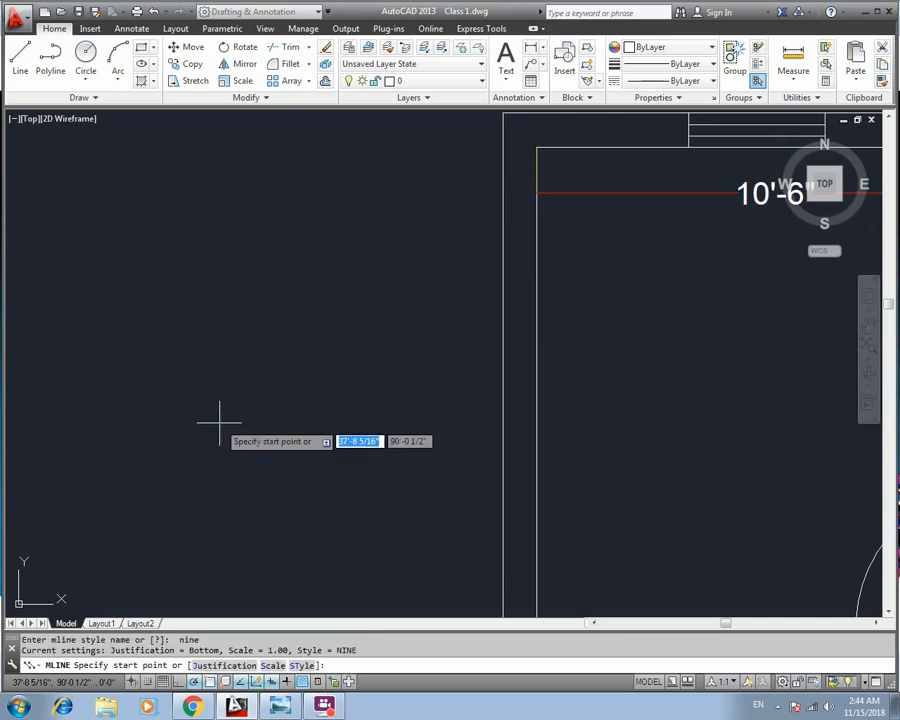
Step: Draw a four-segment stepped multiline in the NINE style west of the room plan, running east, up, east and down
left_click(119, 405)
left_click(272, 405)
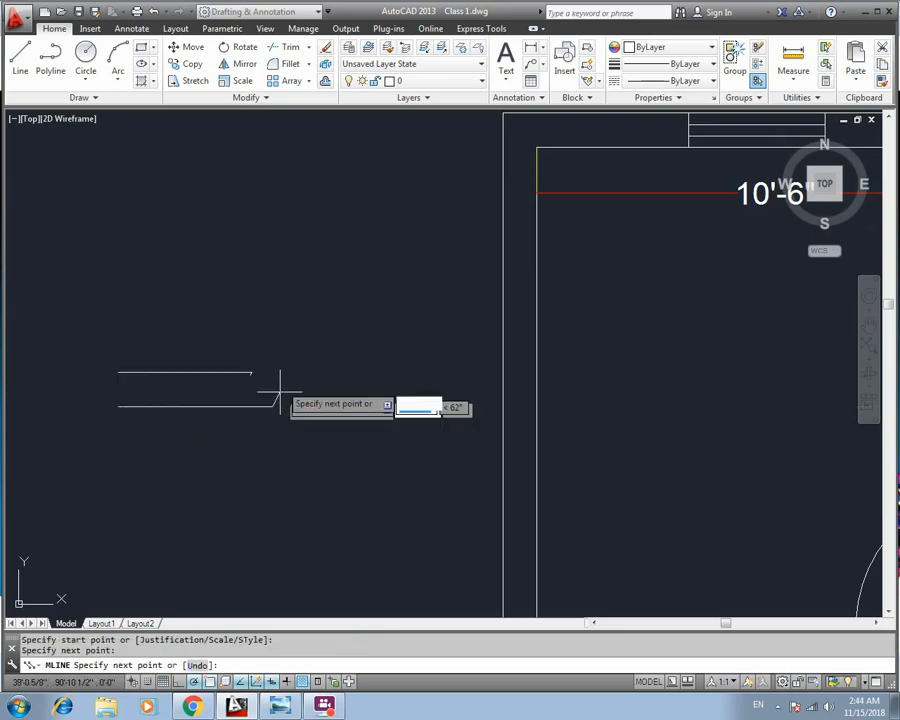
left_click(272, 258)
left_click(442, 258)
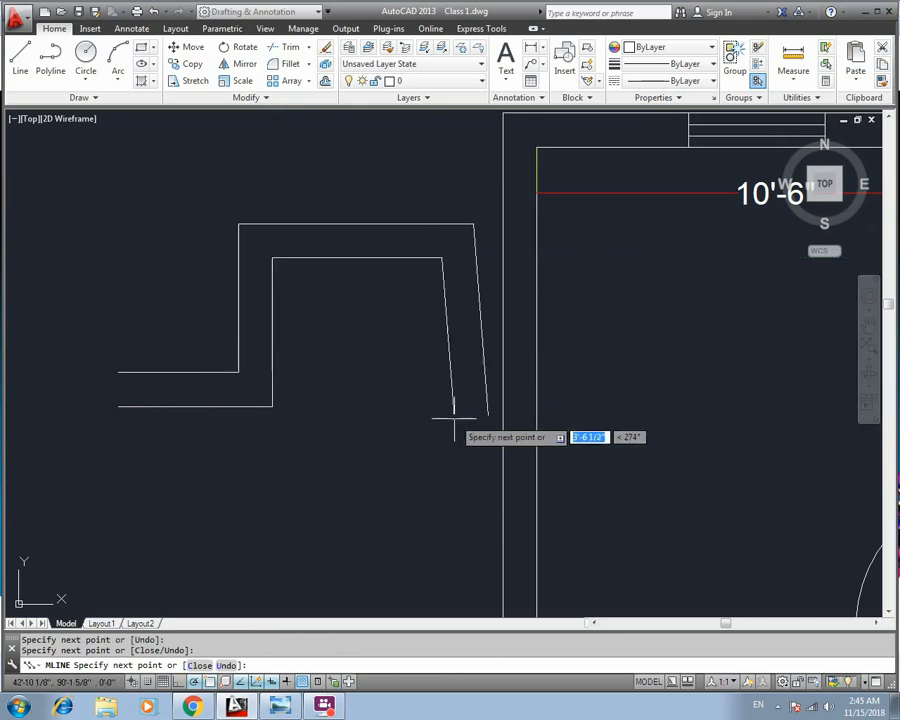
left_click(442, 422)
key("Escape")
Step: Draw a smaller NINE-style multiline below the stepped one, running east, down and then slightly upward to the east
middle_click_drag(242, 515, 213, 475)
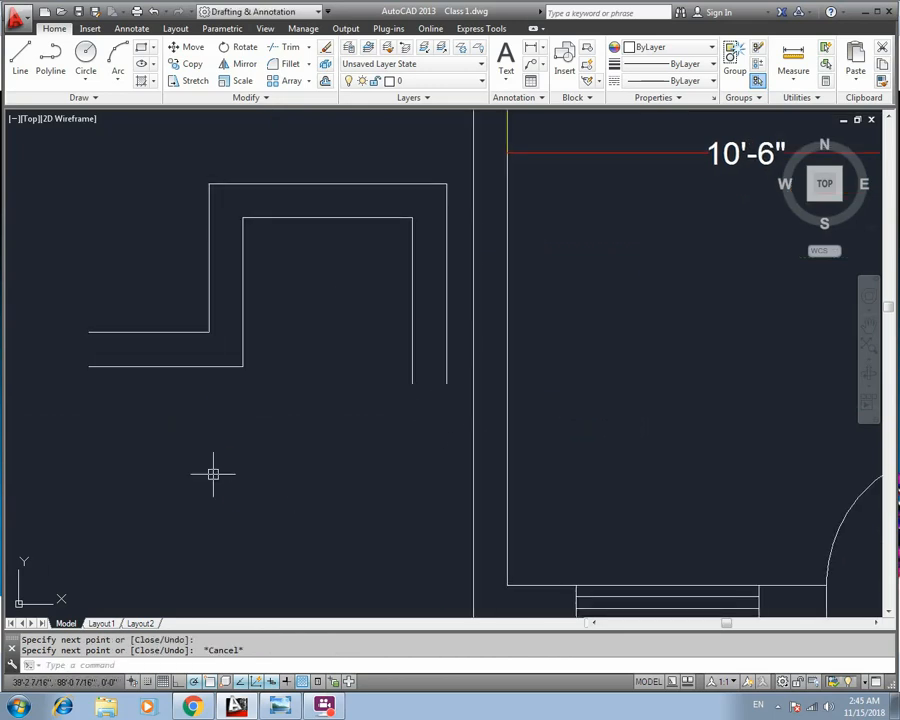
type("ml")
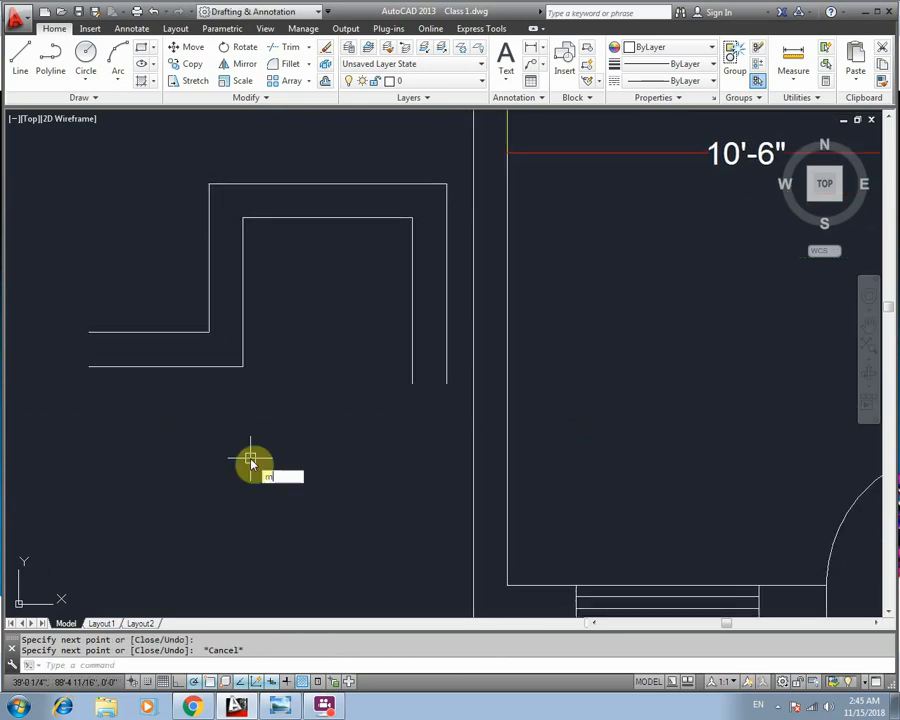
key("Return")
left_click(69, 481)
left_click(183, 481)
left_click(182, 545)
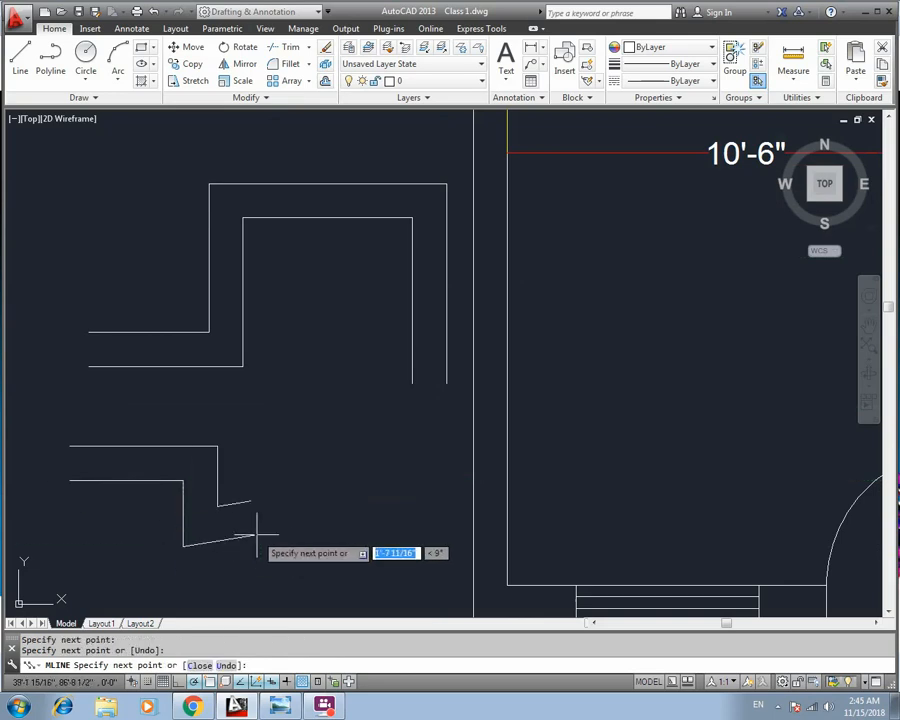
left_click(256, 526)
key("Escape")
middle_click_drag(280, 538, 287, 425)
scroll(276, 485, "down", 3)
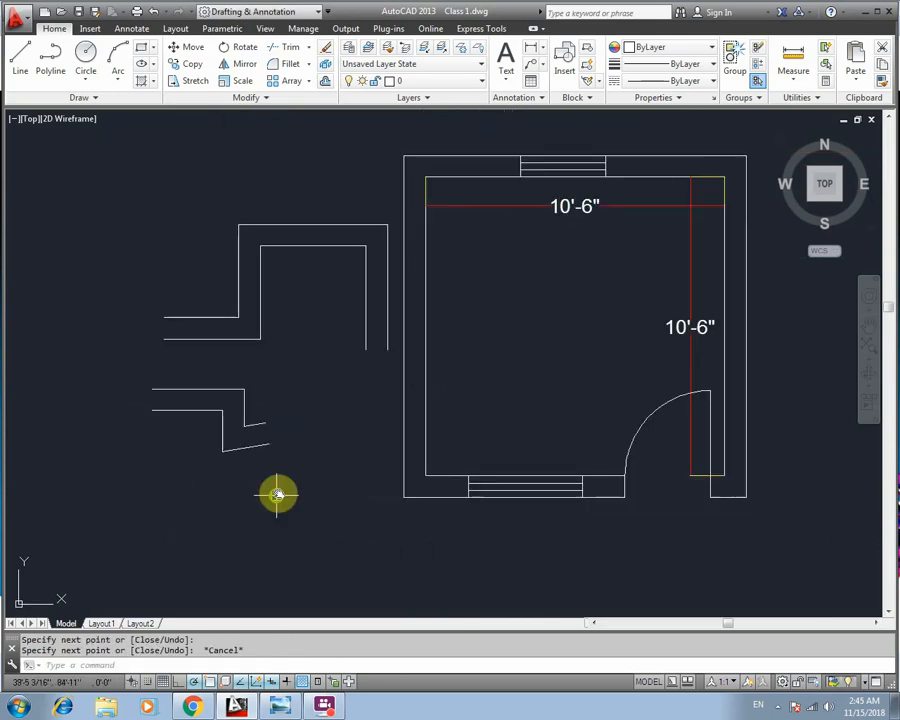
scroll(277, 500, "up", 1)
type("ml")
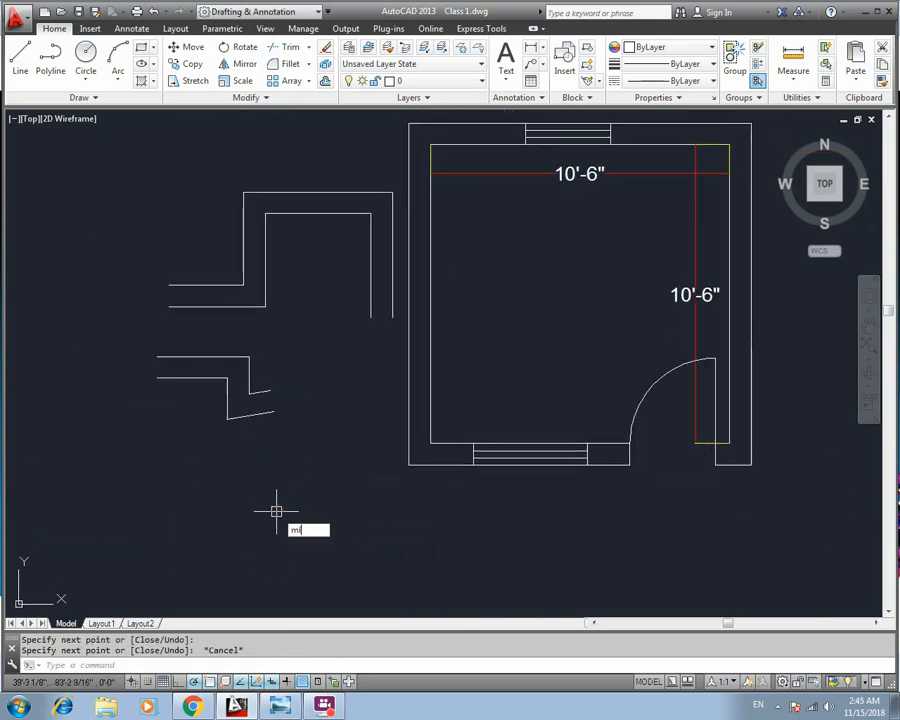
key("Return")
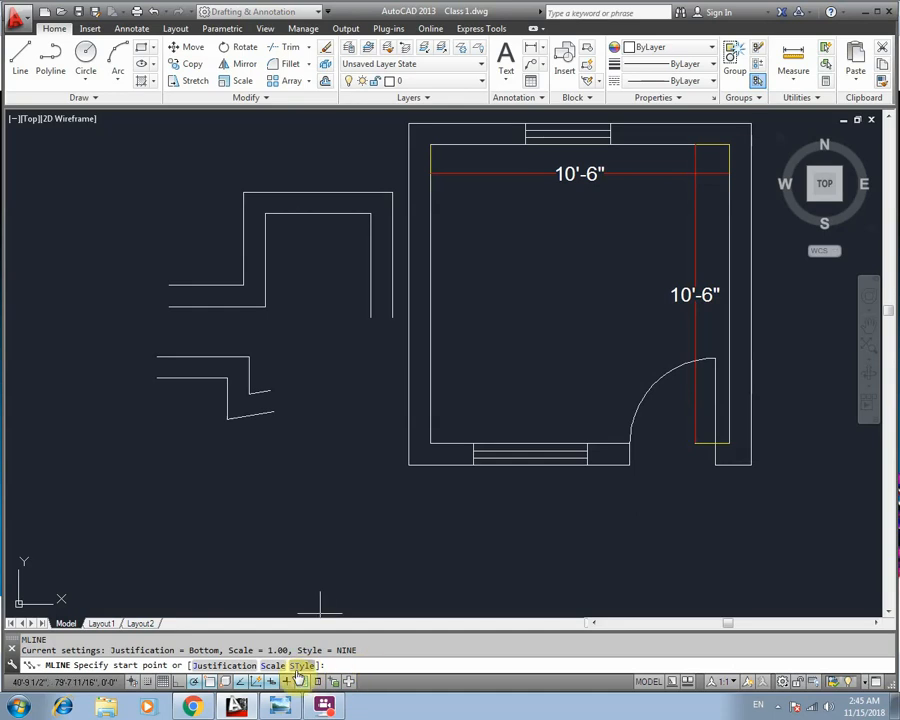
type("s")
key("Return")
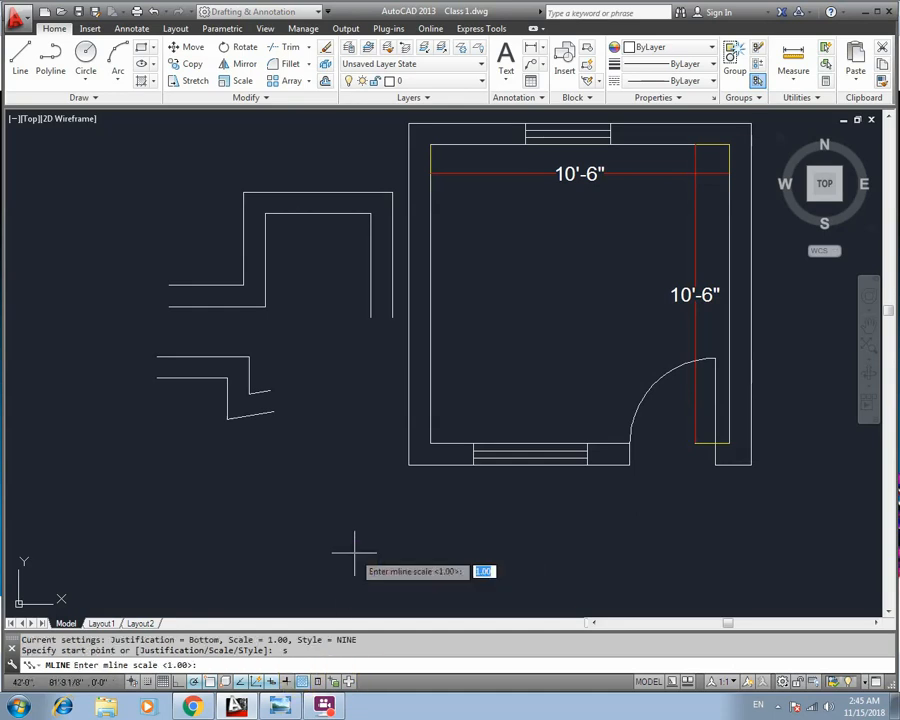
key("Escape")
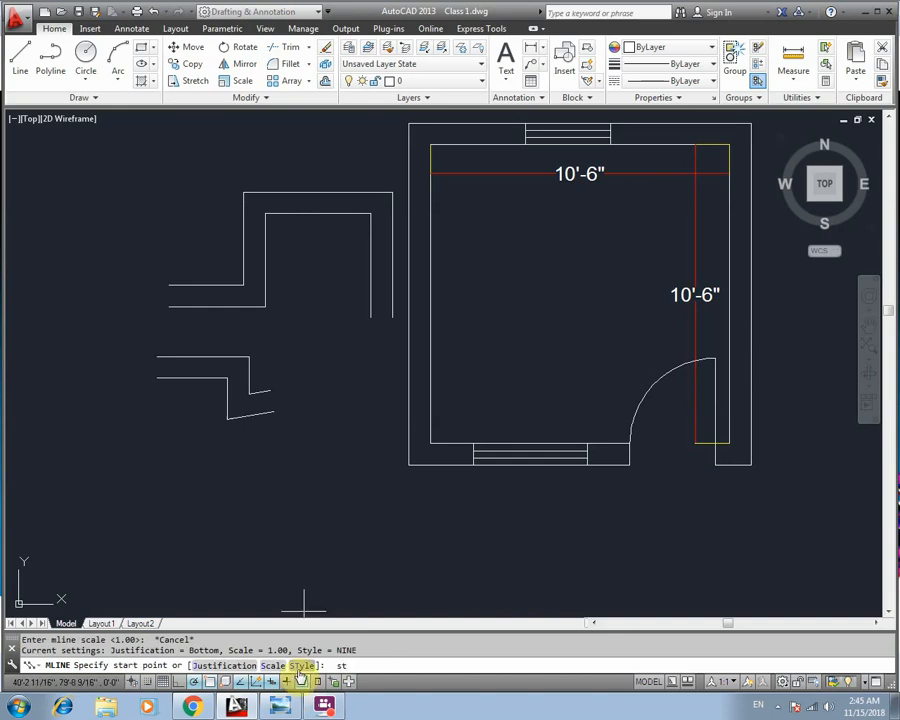
Step: Start a multiline and switch its style to WINDOW
type("st")
key("Return")
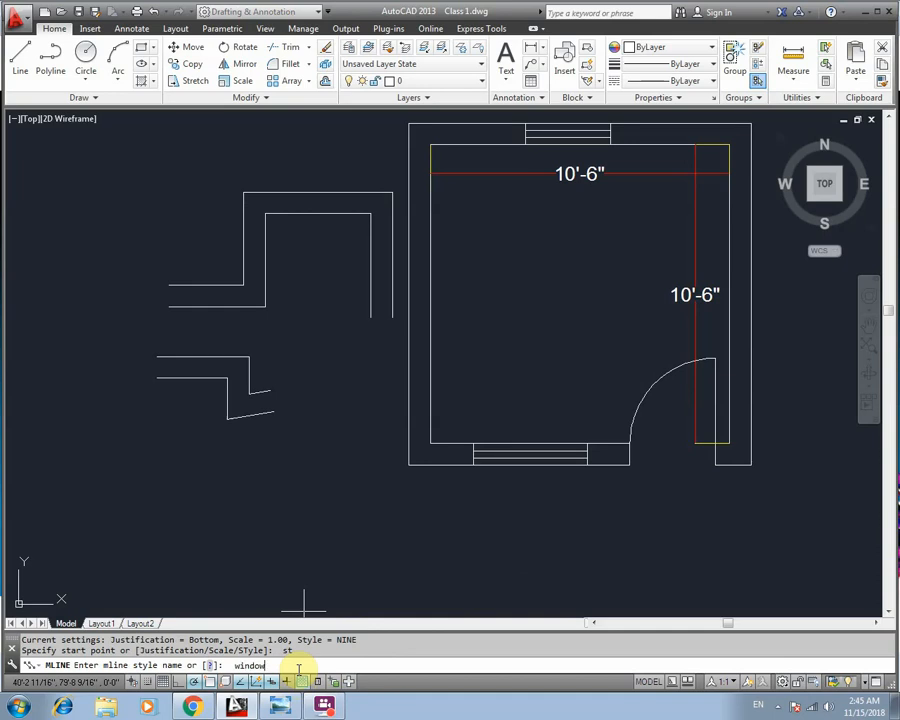
key("Return")
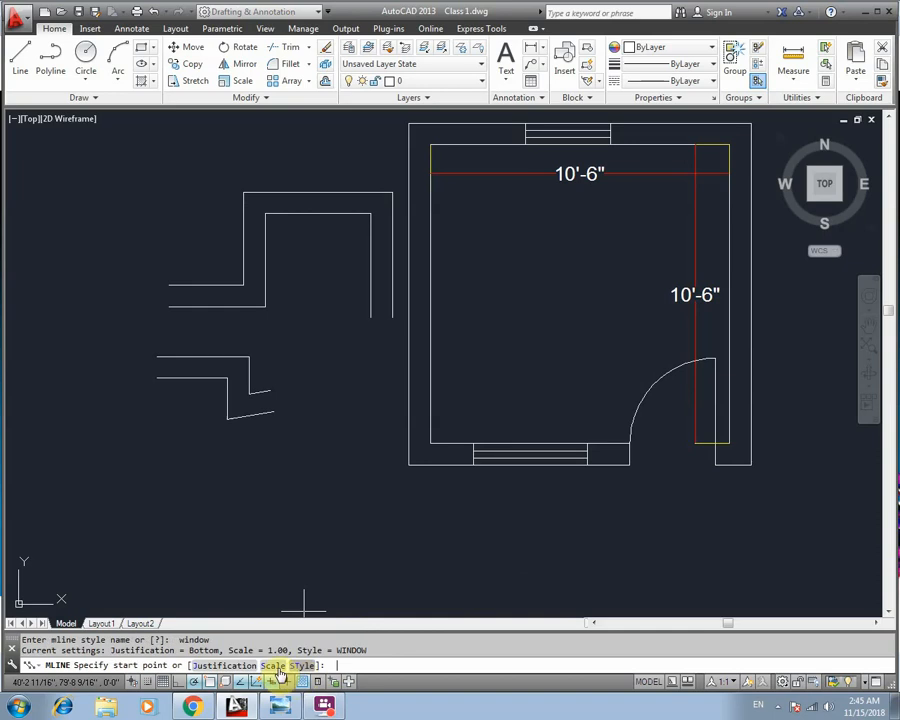
Step: Draw a seven-segment WINDOW-style multiline below the NINE-style ones, running east, up, east, down, east, down and back west
left_click(101, 573)
left_click(270, 571)
left_click(270, 437)
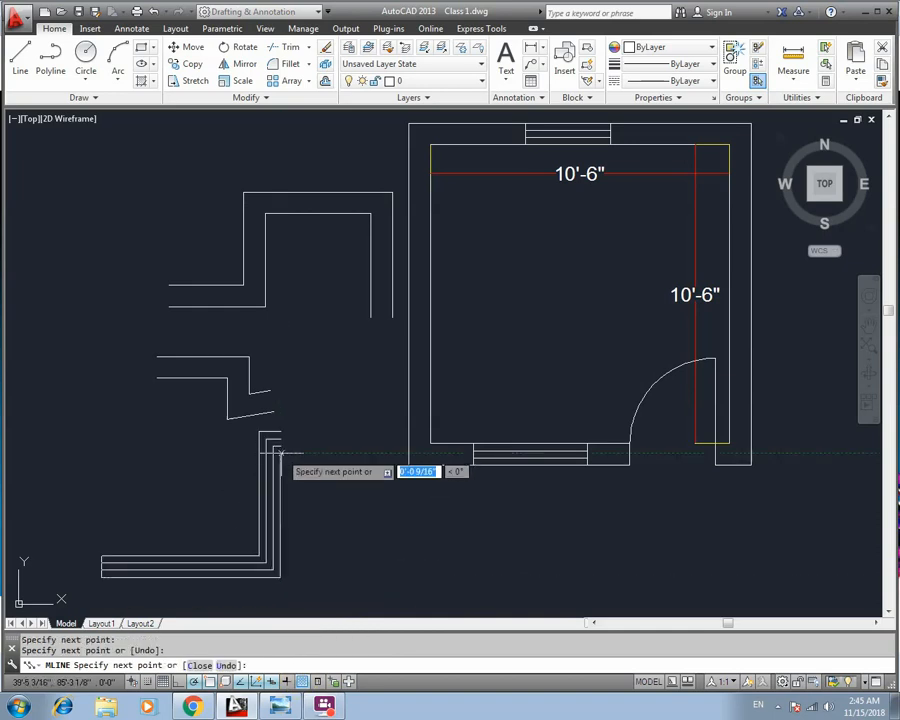
left_click(403, 437)
left_click(388, 533)
left_click(519, 533)
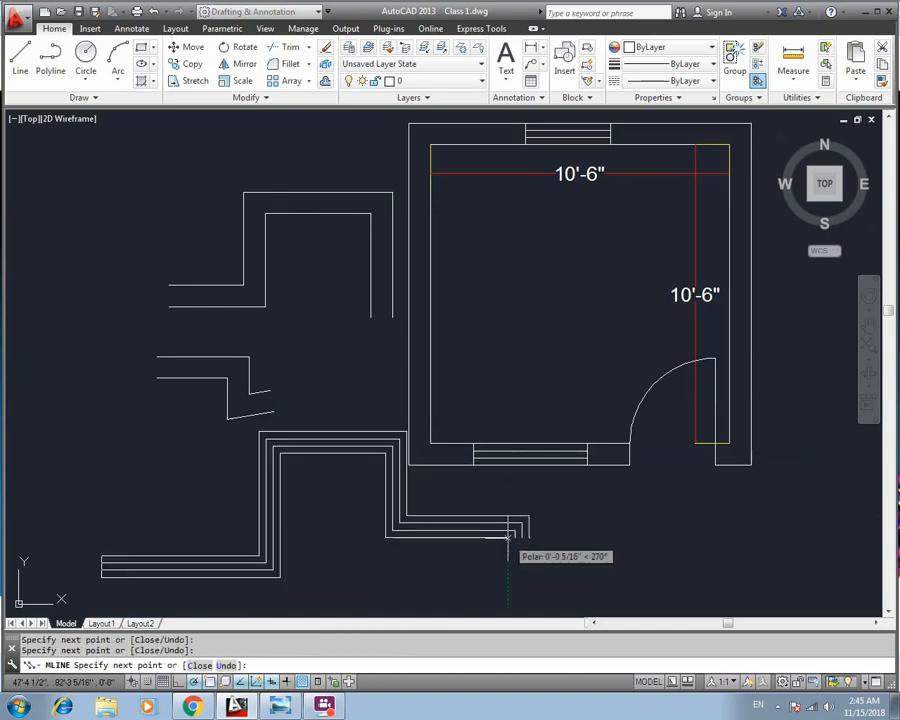
left_click(499, 580)
left_click(320, 578)
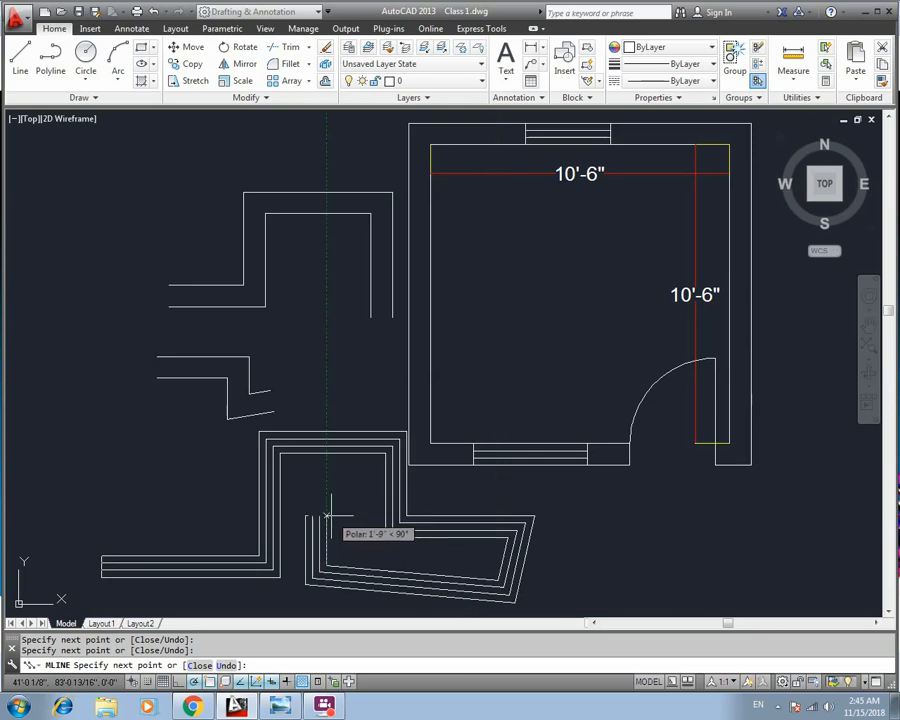
key("Escape")
Step: Examine the NINE and WINDOW styles and the new-style form in the Multiline Style manager without creating a style
middle_click_drag(226, 529, 292, 483)
scroll(291, 483, "down", 3)
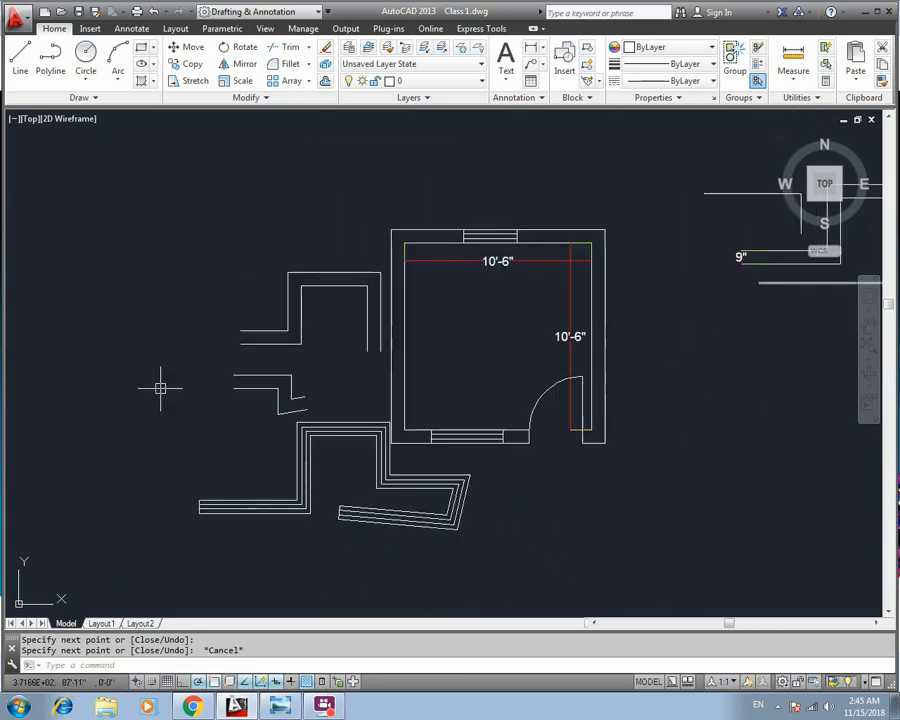
middle_click_drag(160, 384, 236, 380)
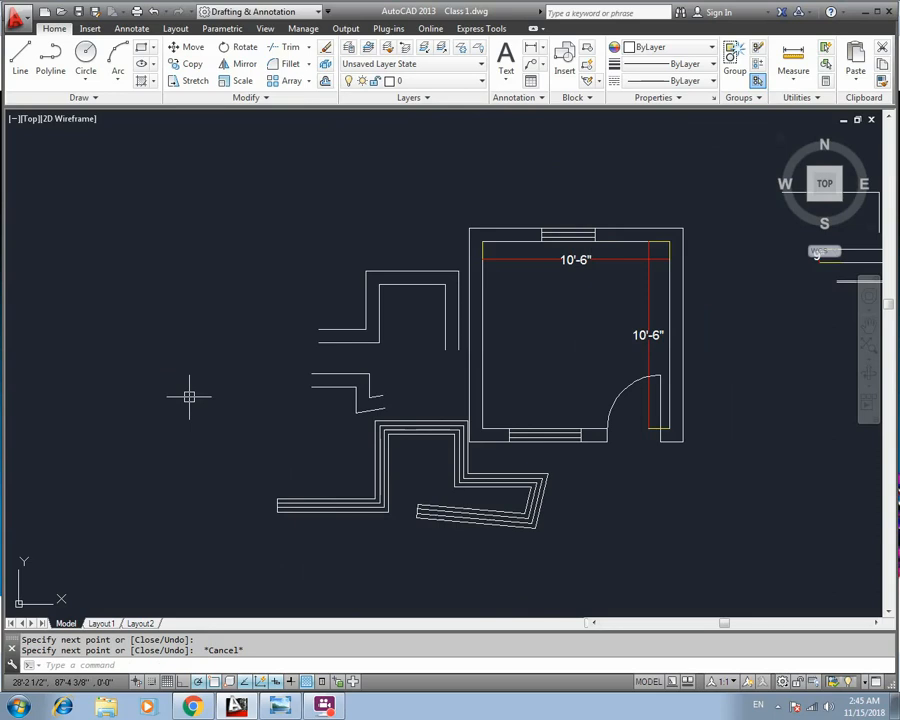
type("MLS")
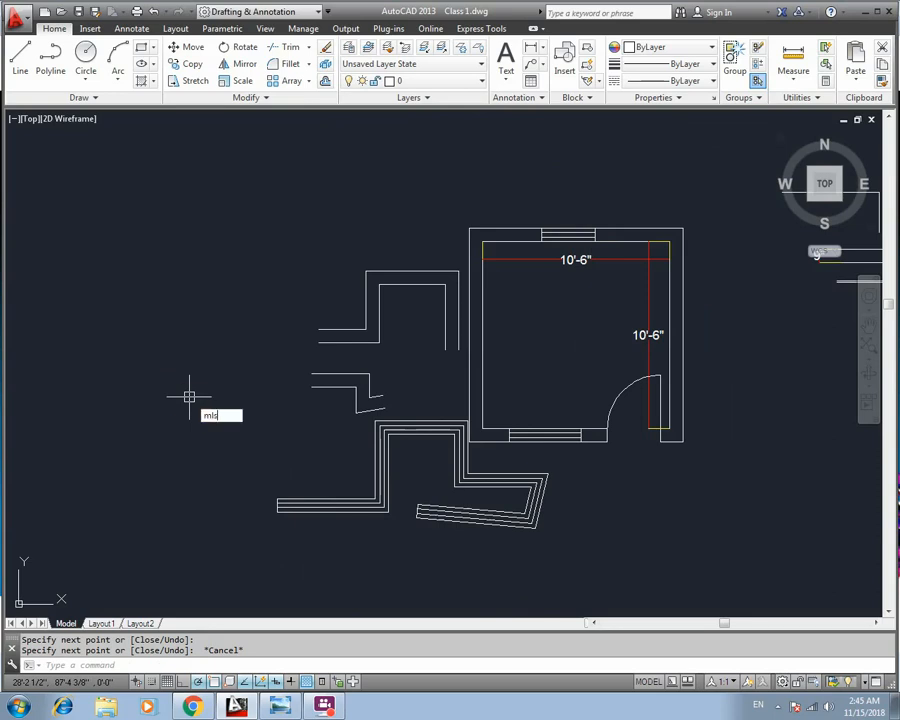
type("TYLE")
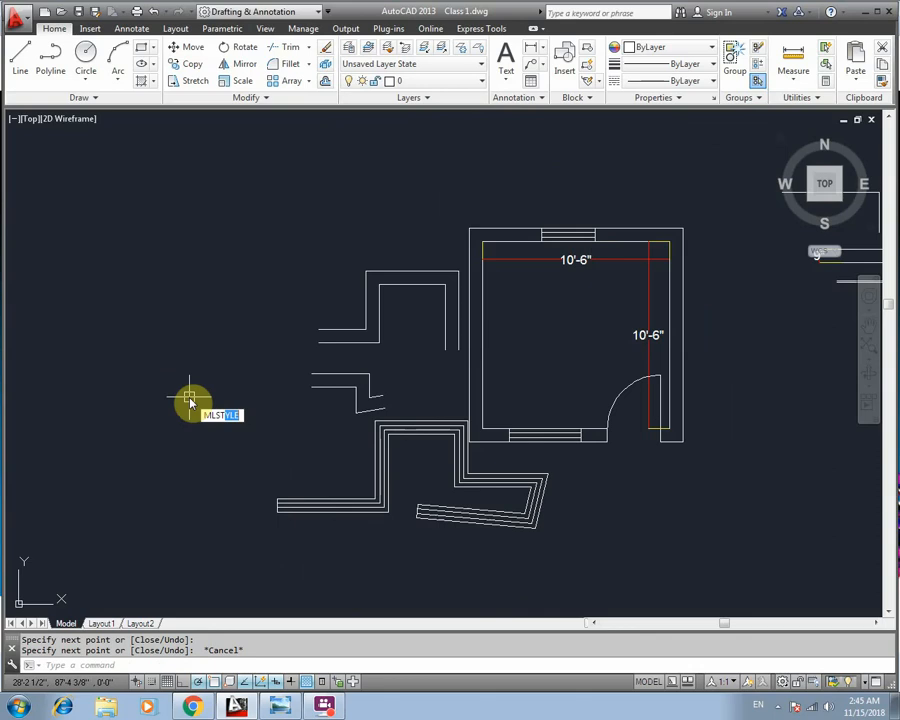
key("Return")
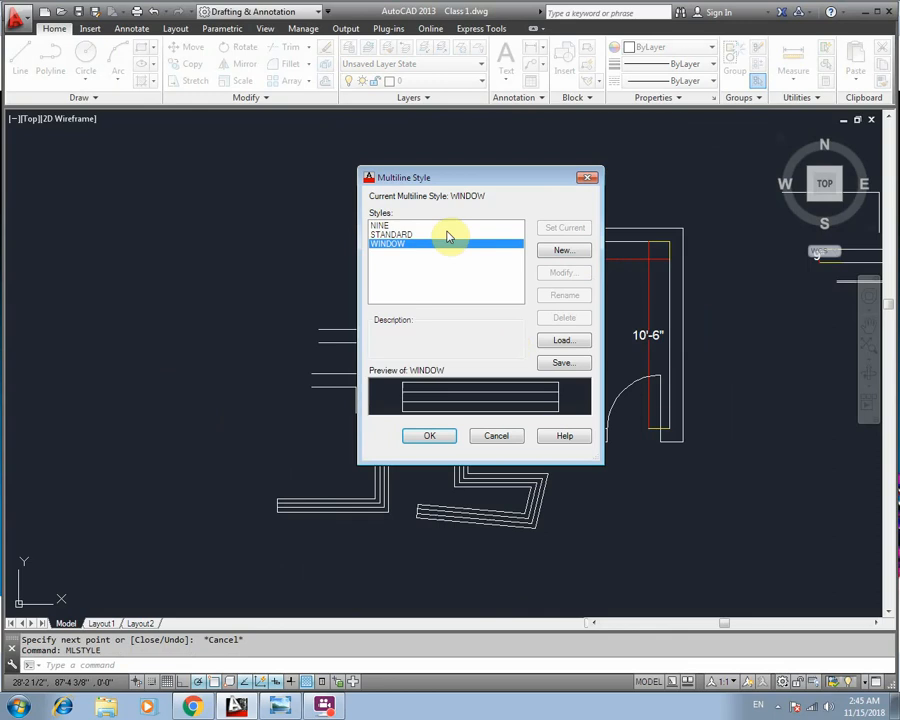
left_click(378, 226)
left_click(390, 244)
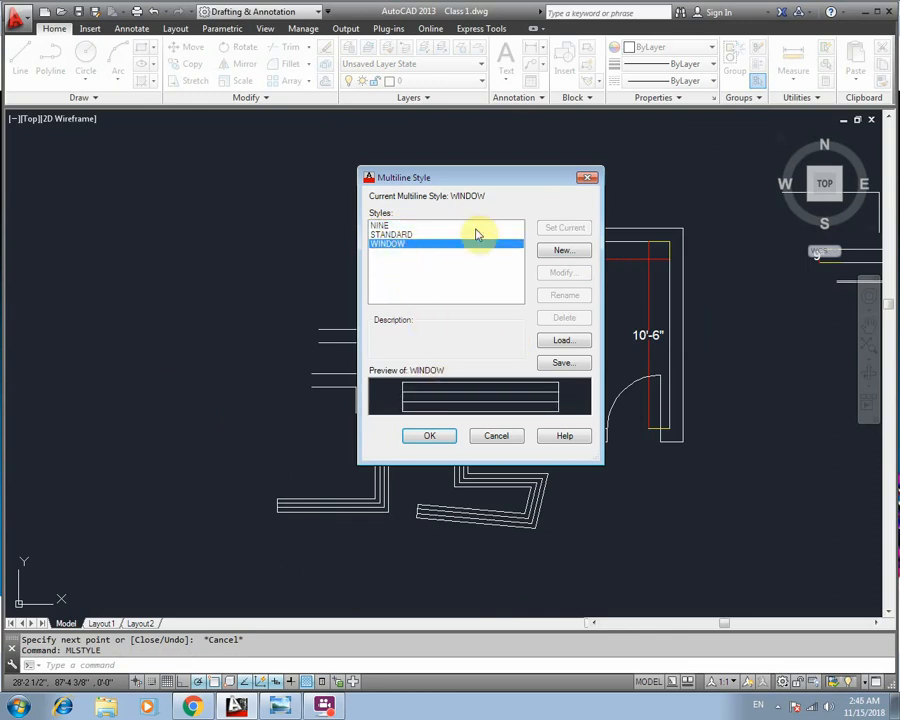
left_click(559, 255)
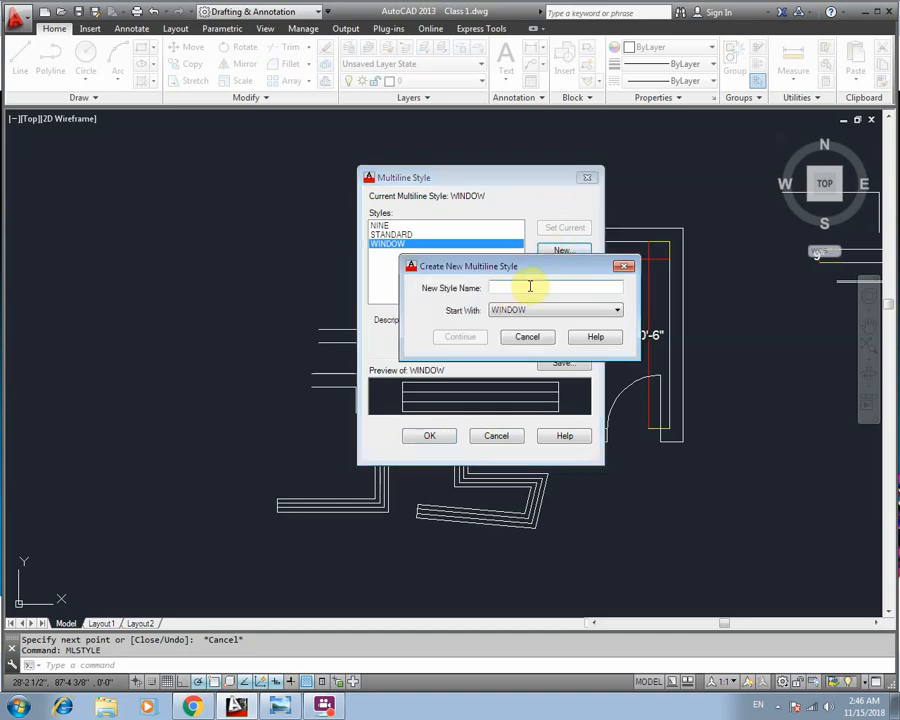
left_click(527, 337)
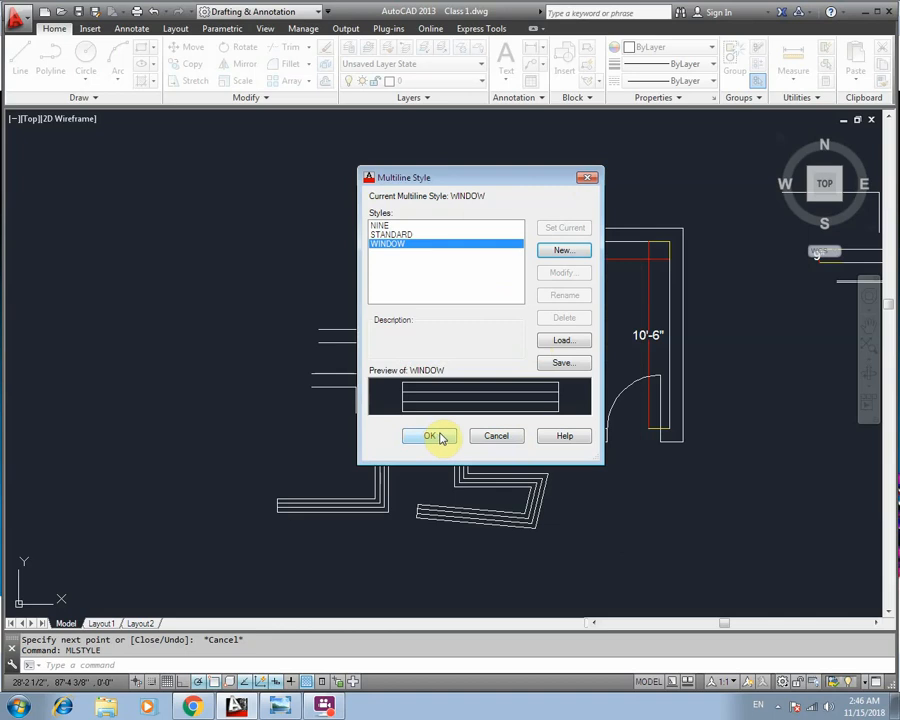
left_click(438, 436)
key("Escape")
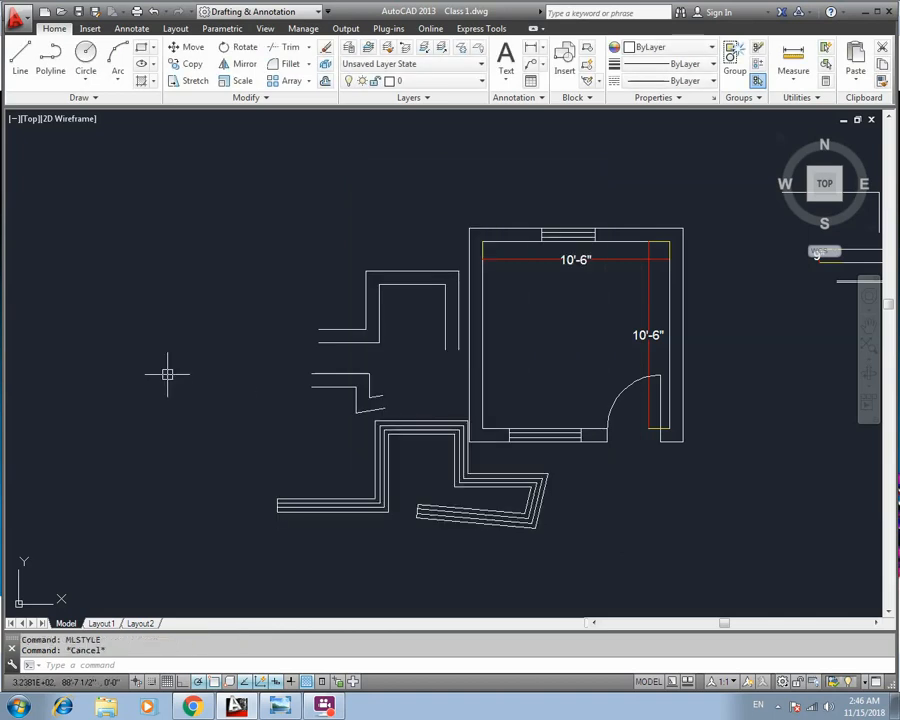
Step: Draw a two-segment WINDOW-style multiline northwest of the test multilines, running east and down
type("ml")
key("Return")
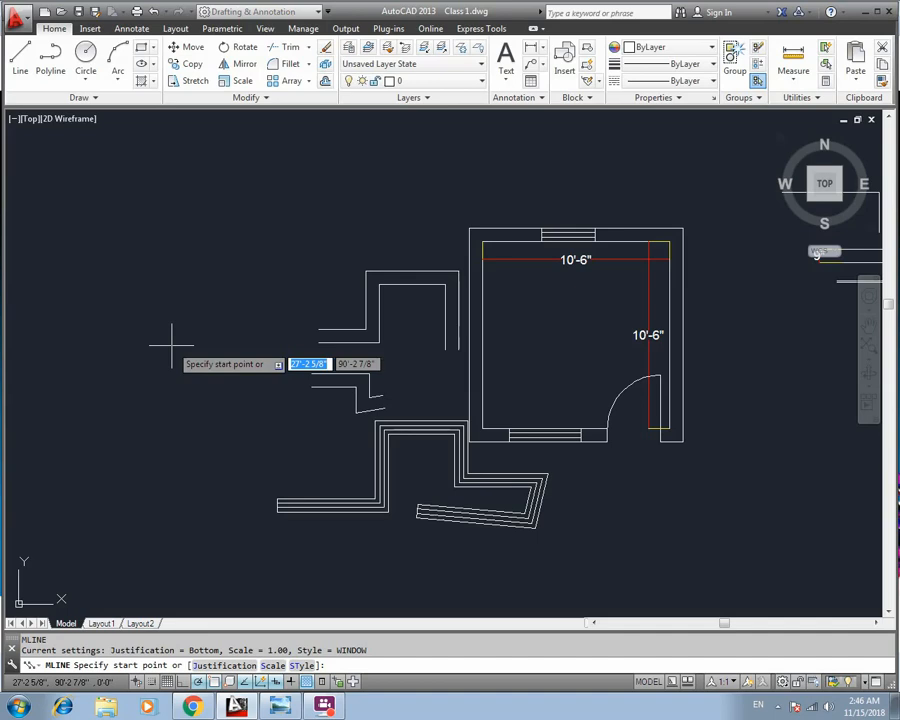
left_click(95, 241)
left_click(282, 245)
left_click(280, 349)
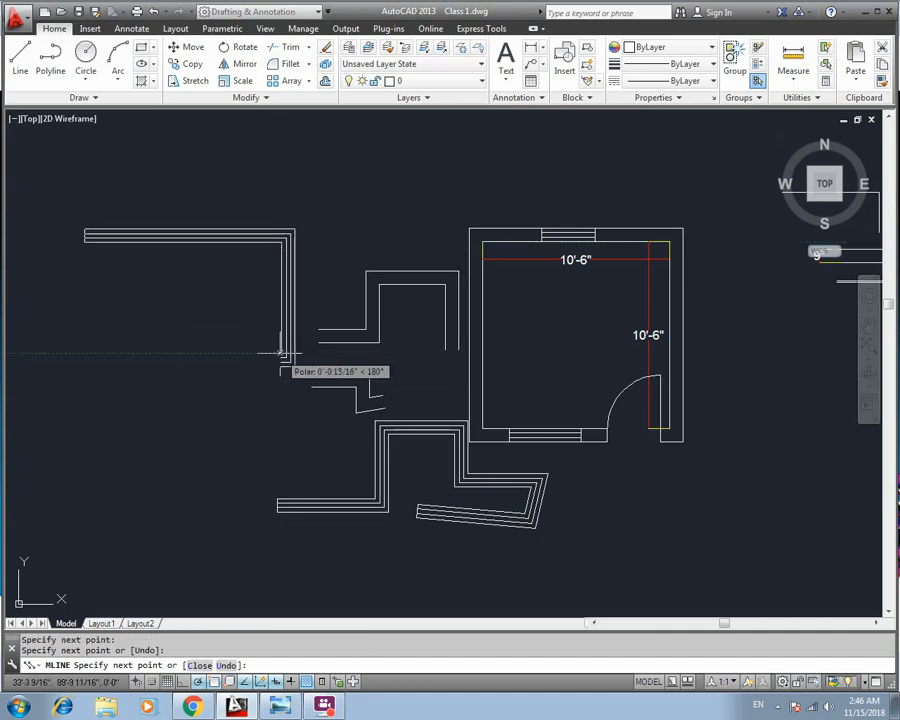
key("Escape")
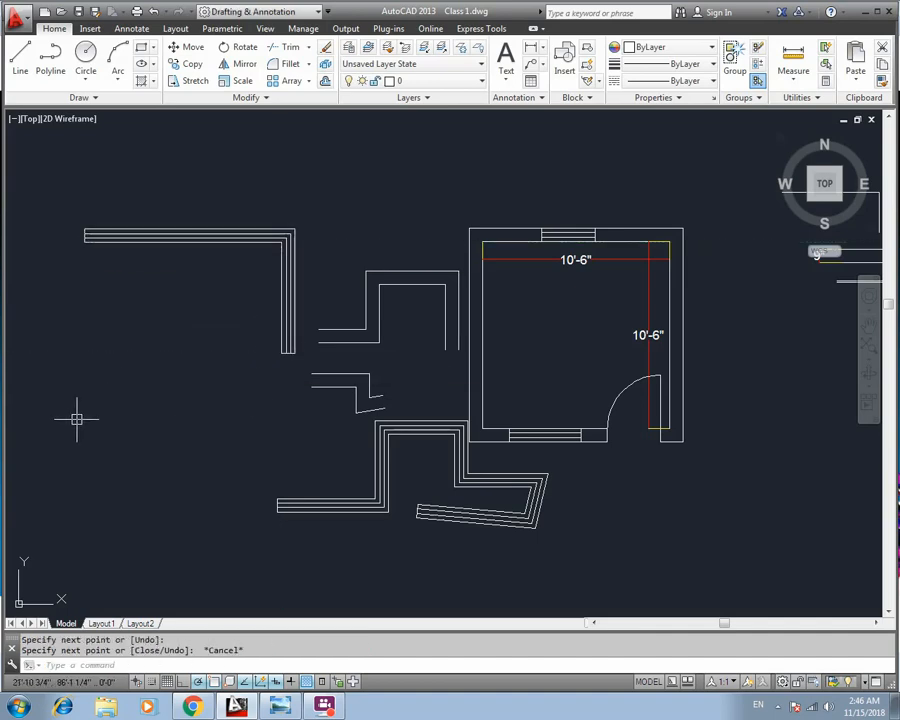
key("Return")
type("s")
key("Return")
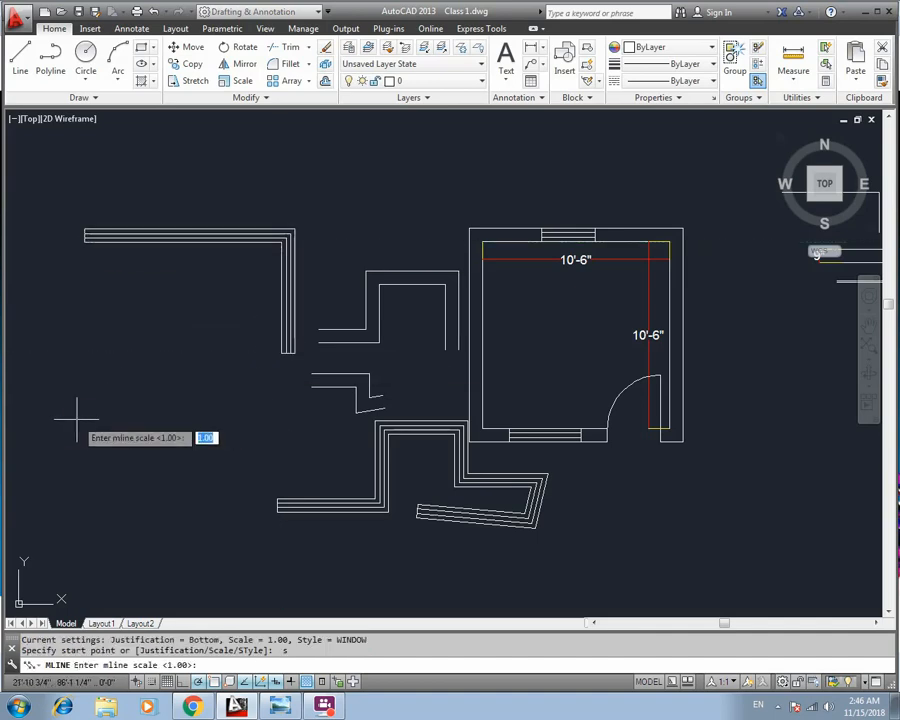
key("Escape")
Step: Start a multiline and set its style to NINE
key("Return")
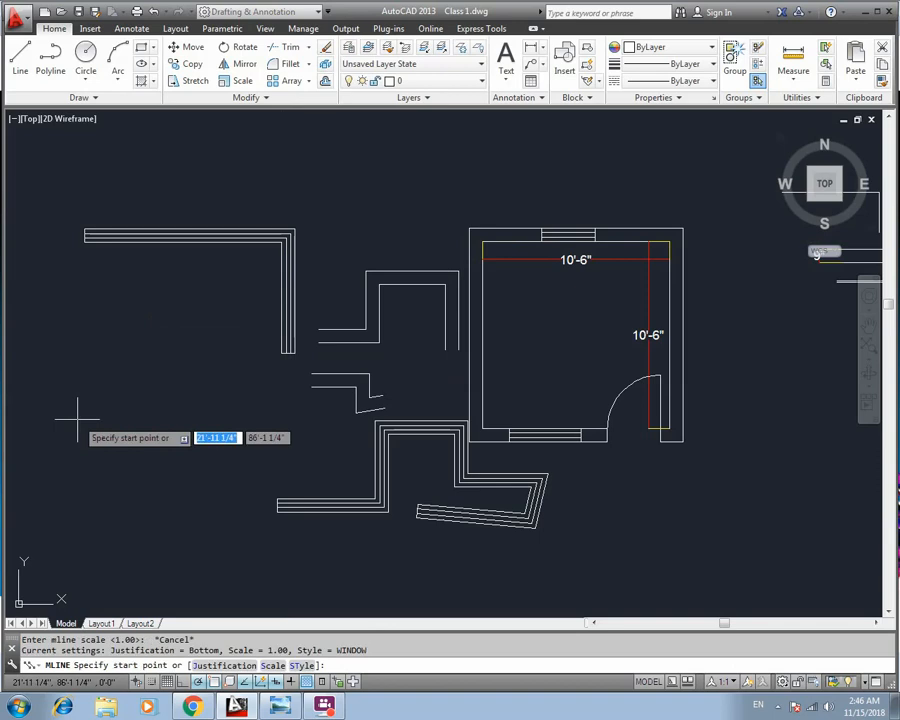
type("st")
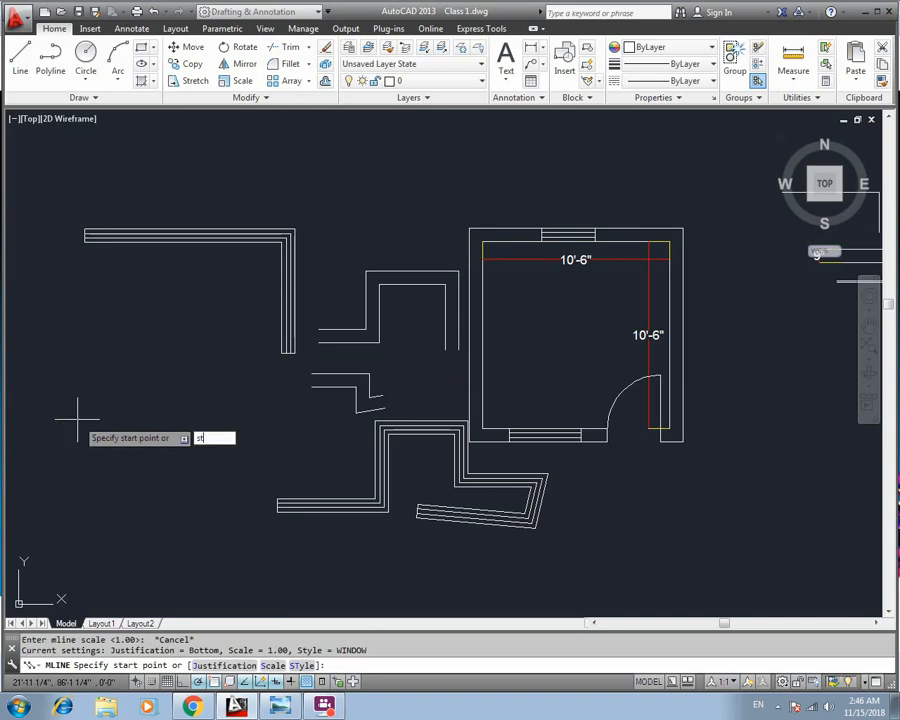
key("Return")
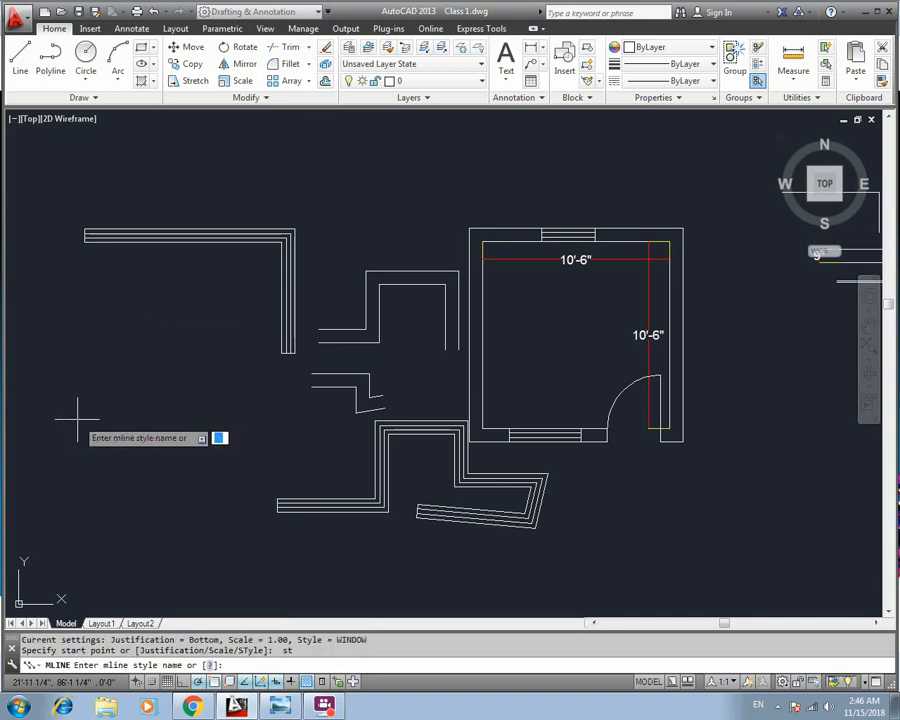
type("nin")
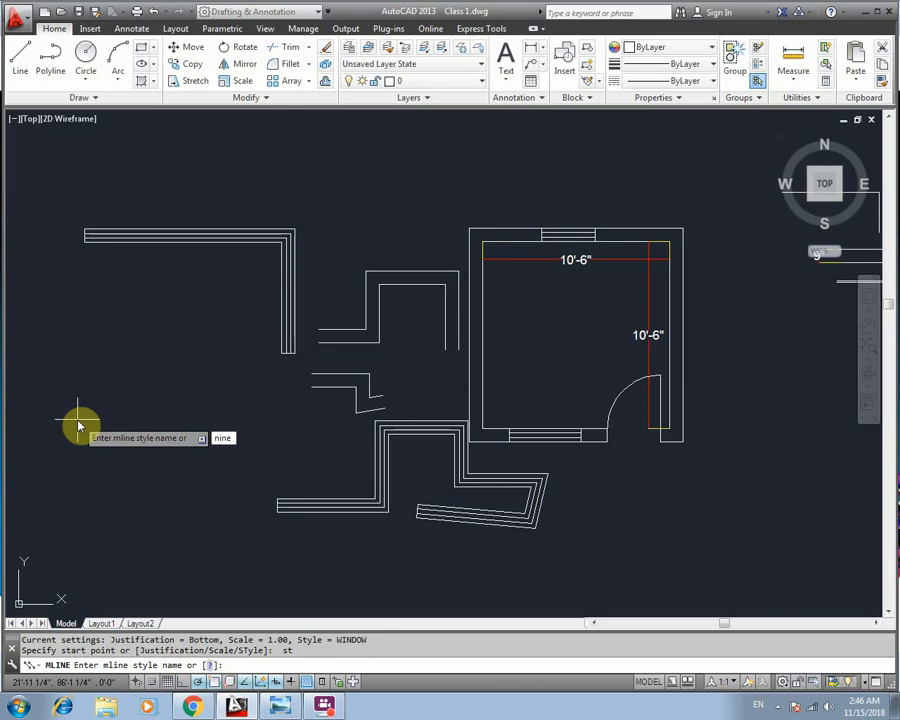
type("e")
key("Return")
Step: Draw a ten-segment zigzag NINE-style multiline west and south of the other test multilines, ending in a long run east that slopes slightly up
left_click(150, 386)
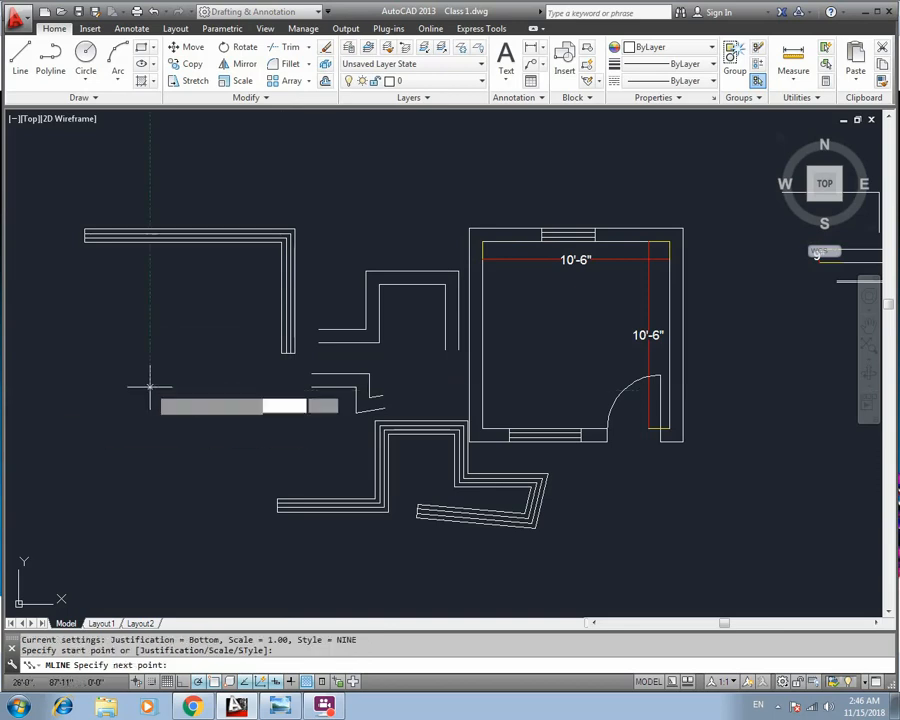
left_click(150, 386)
left_click(145, 478)
left_click(82, 478)
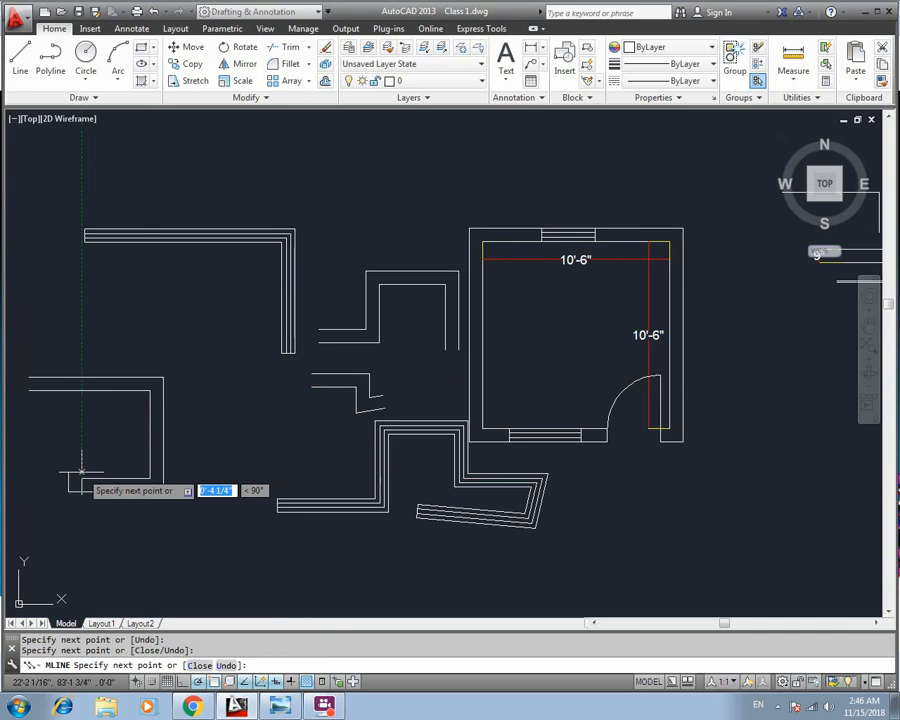
left_click(90, 542)
left_click(175, 541)
middle_click_drag(236, 521, 239, 366)
left_click(219, 457)
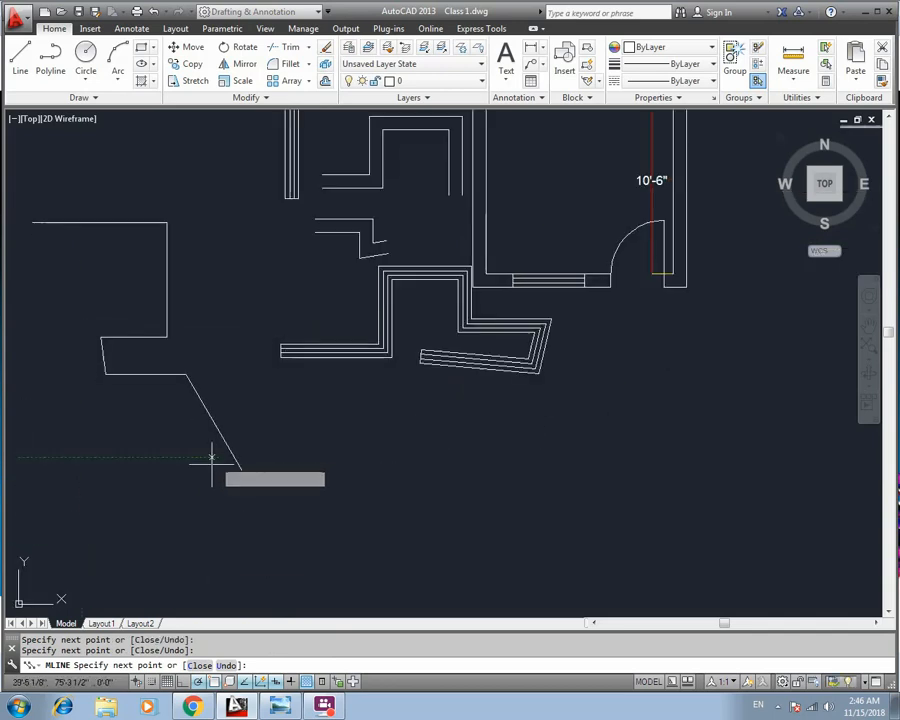
left_click(115, 502)
left_click(275, 519)
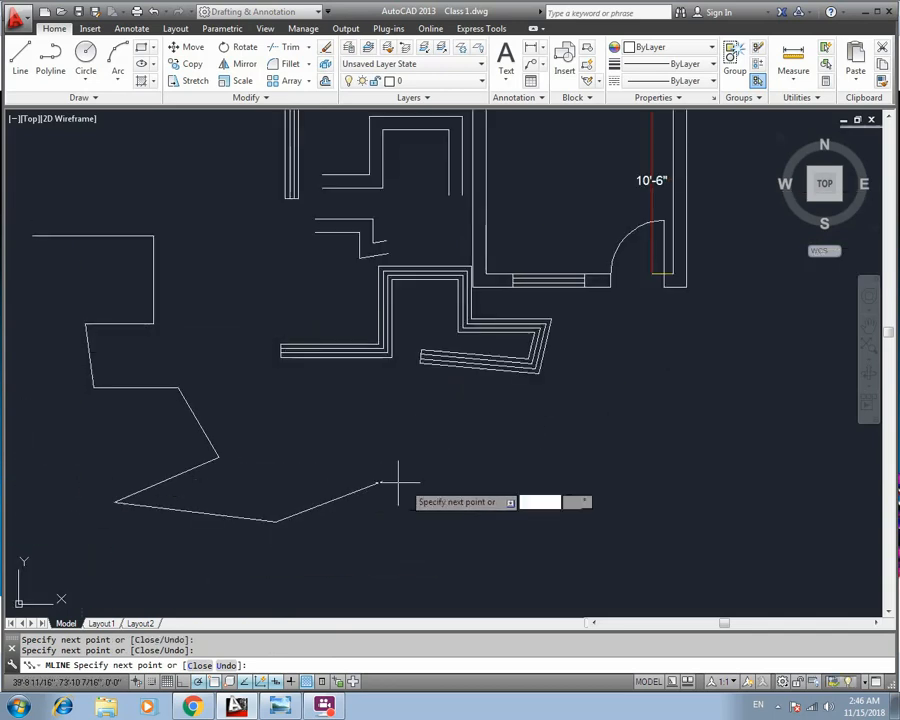
left_click(516, 519)
left_click(672, 499)
key("Escape")
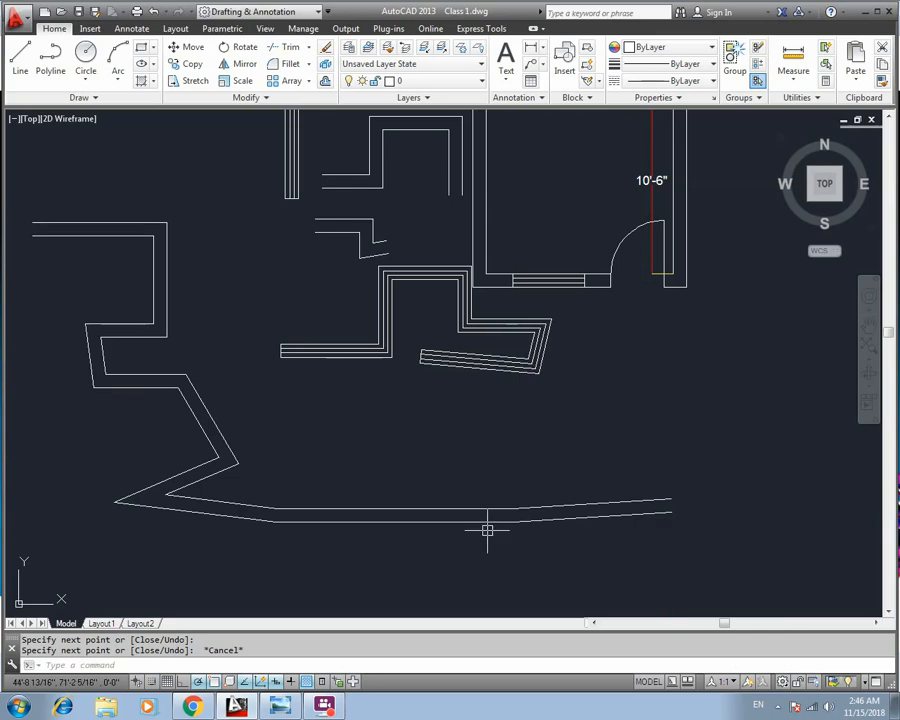
Step: Draw a 2' WINDOW-style multiline running east along the lower edge of the level segment in the southern NINE multiline
scroll(478, 520, "up", 3)
middle_click_drag(472, 527, 478, 429)
scroll(253, 434, "down", 1)
middle_click_drag(283, 440, 421, 442)
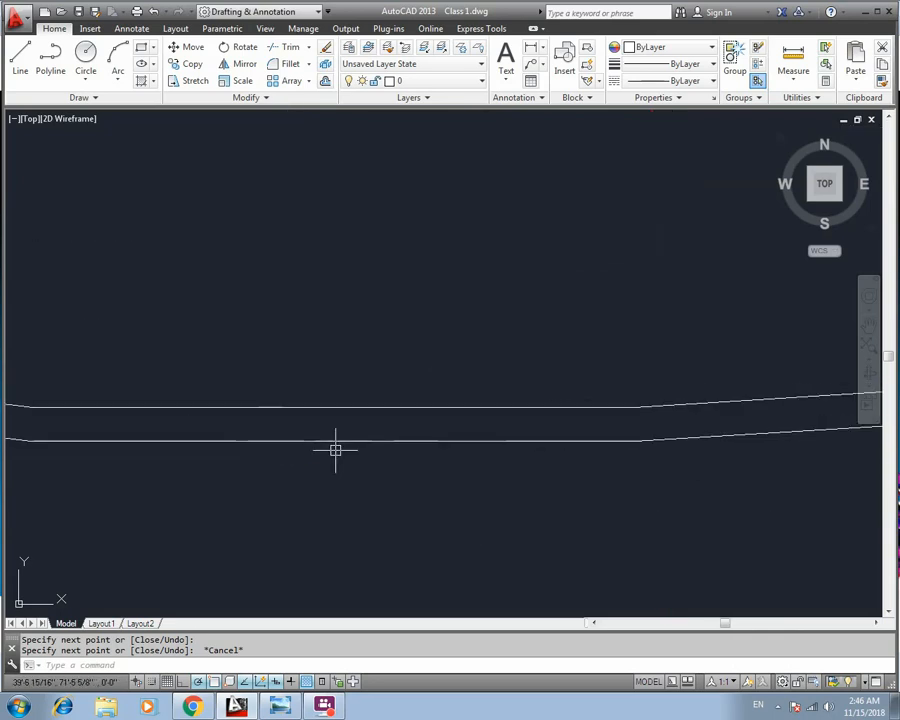
type("ml")
key("Return")
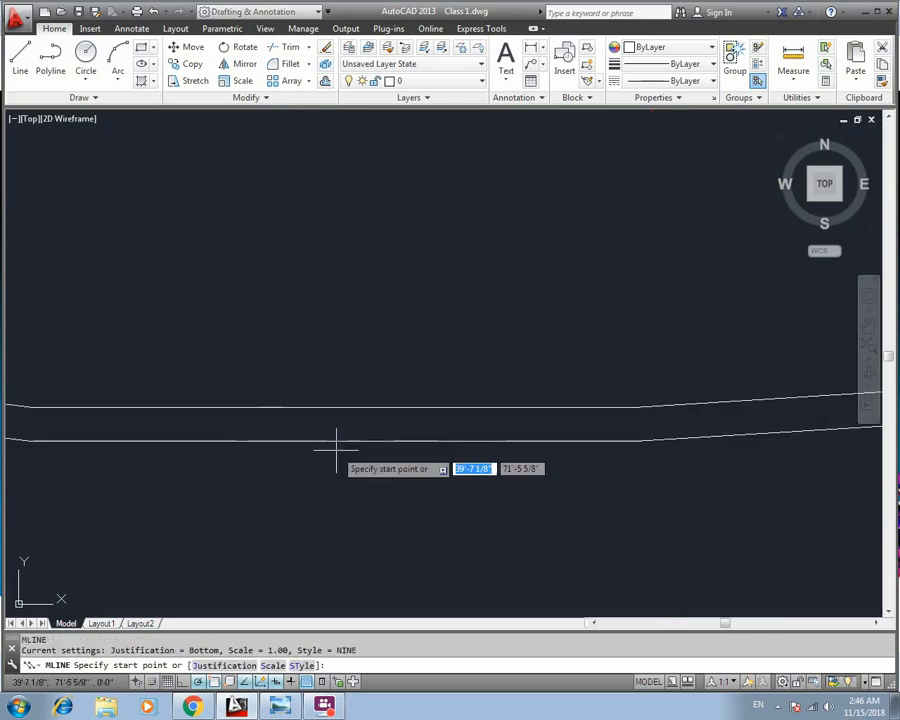
type("st")
key("Return")
type("window")
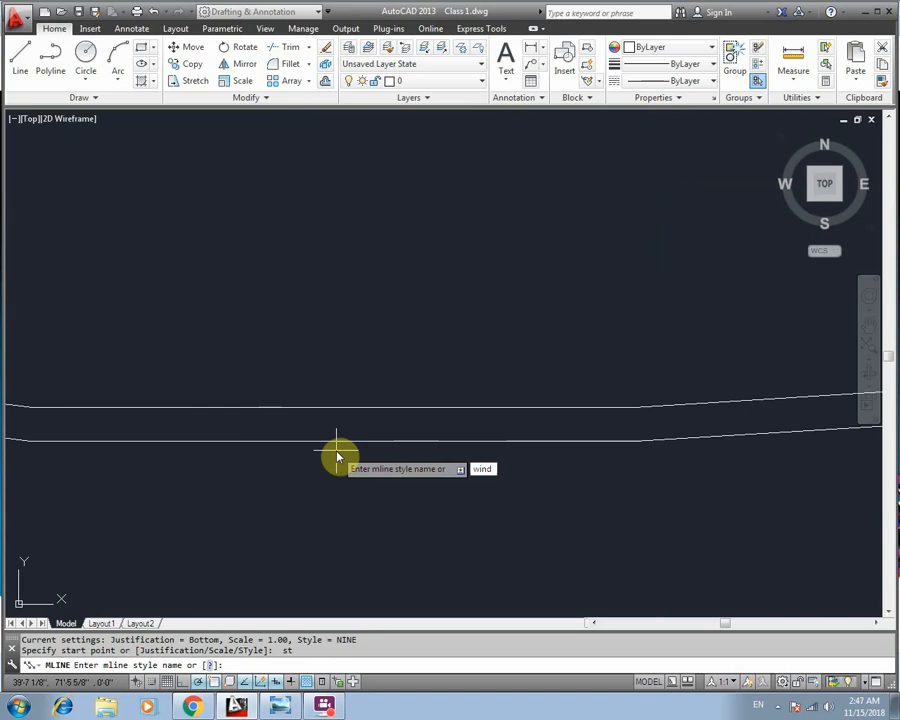
key("Return")
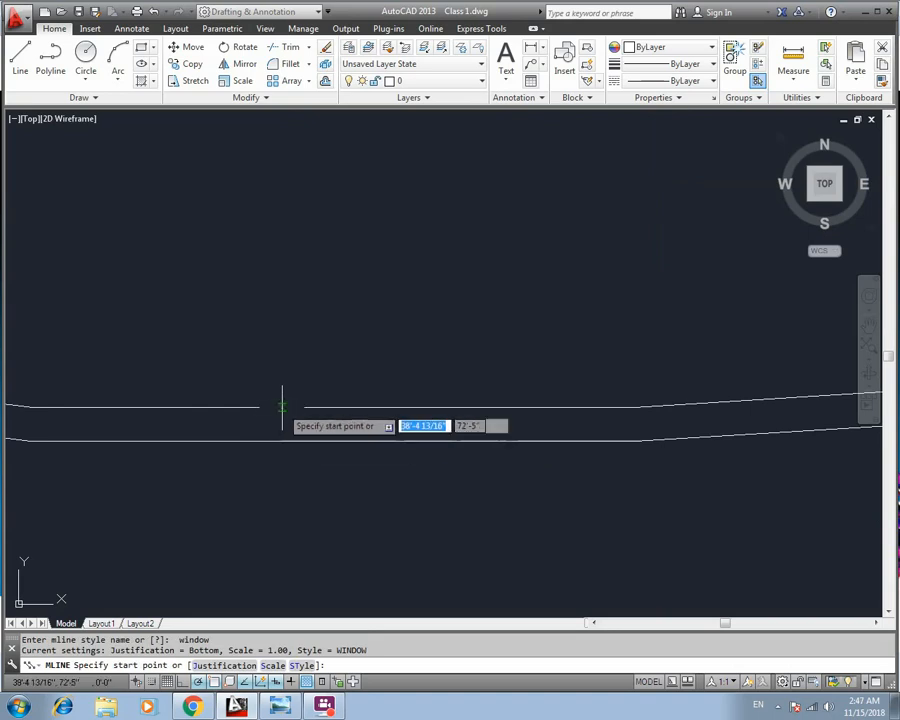
left_click(285, 440)
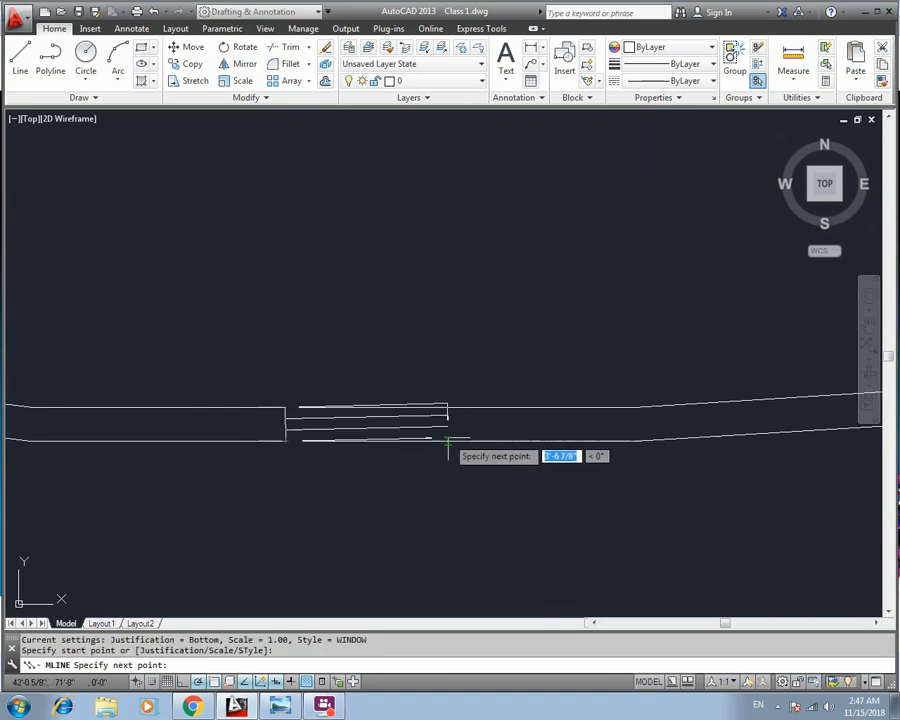
type("2'")
key("Return")
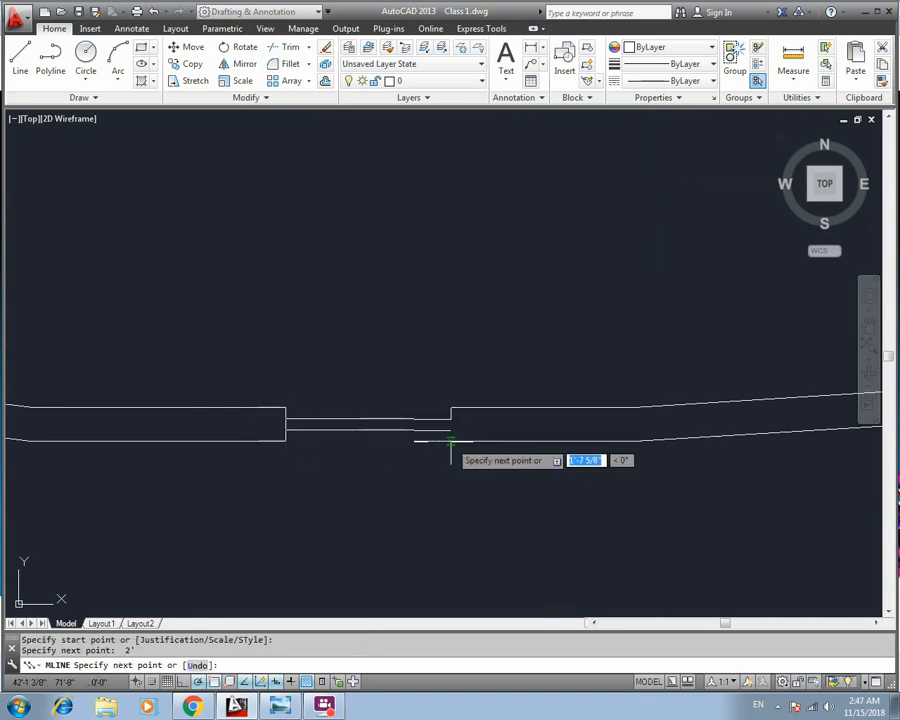
key("Escape")
Step: Examine the window in the southern multiline, the windows in the room plan and the neighbouring test multilines
scroll(324, 374, "up", 5)
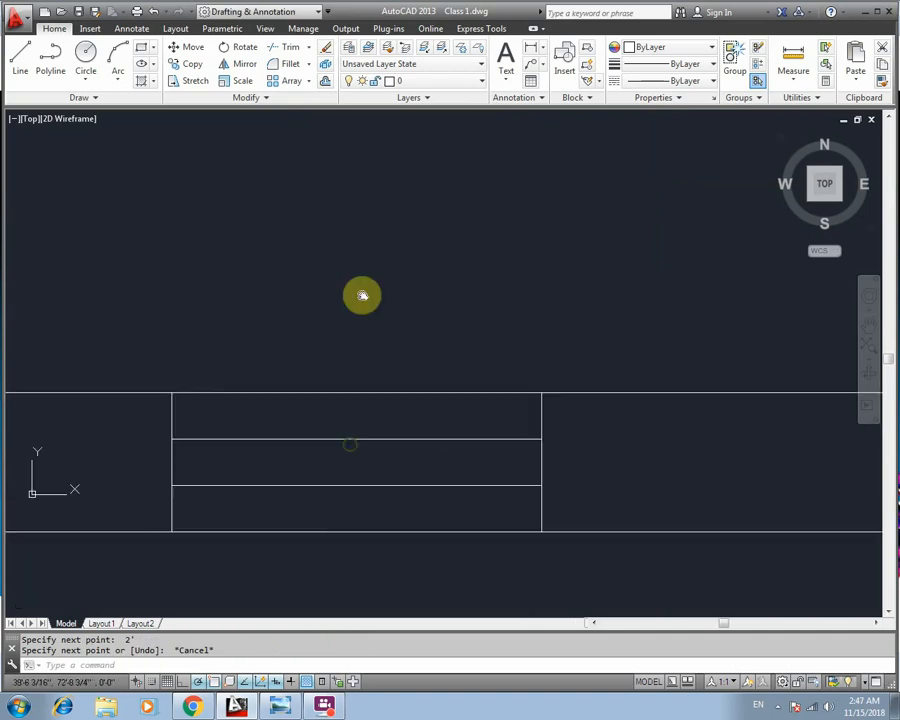
scroll(364, 438, "down", 5)
scroll(367, 443, "up", 2)
scroll(367, 442, "down", 7)
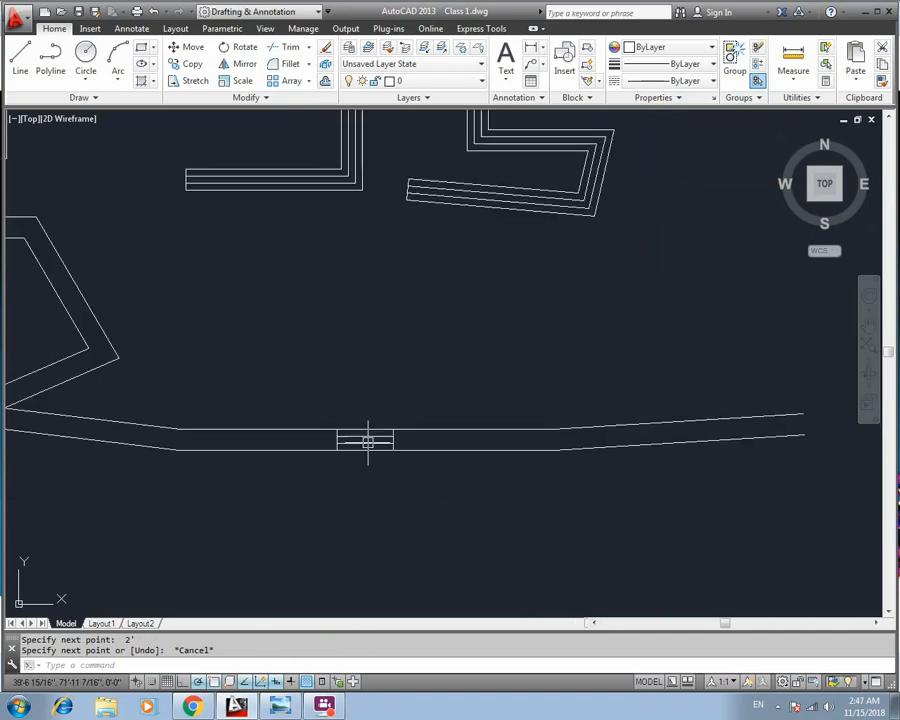
middle_click_drag(428, 342, 404, 440)
middle_click_drag(496, 291, 411, 314)
scroll(434, 293, "up", 5)
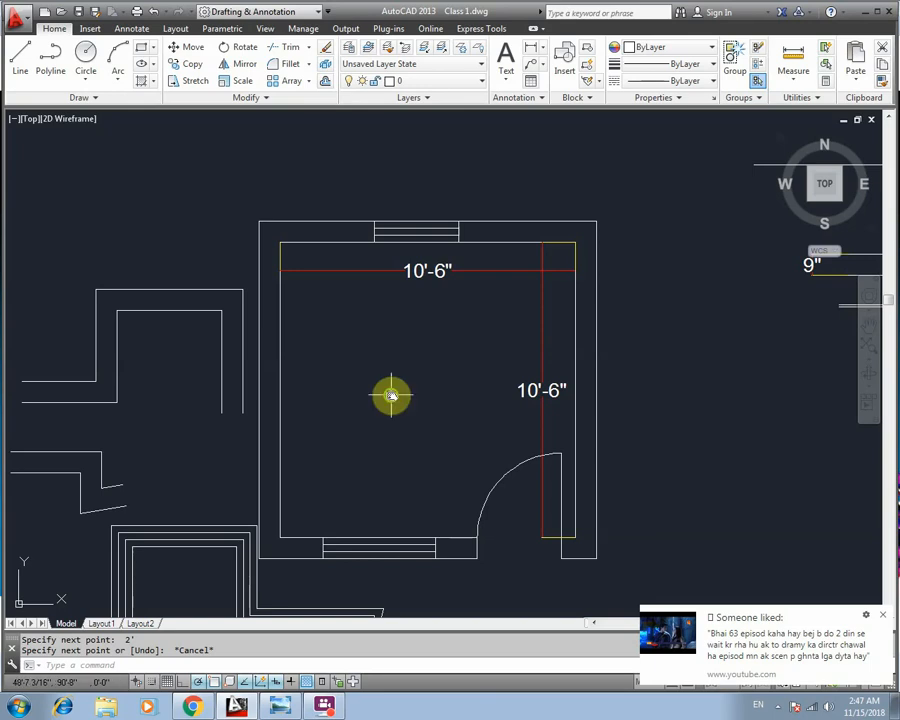
middle_click_drag(392, 394, 435, 364)
middle_click_drag(349, 466, 420, 349)
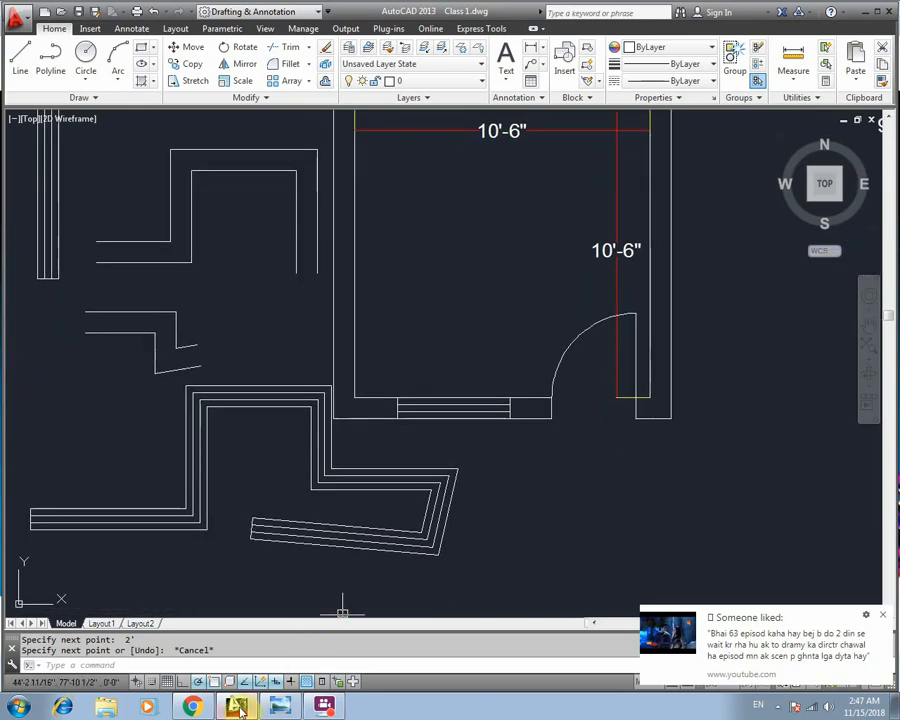
Step: Switch to Windows Photo Viewer to show the Lecture 7 title image and dismiss the desktop notification
left_click(284, 707)
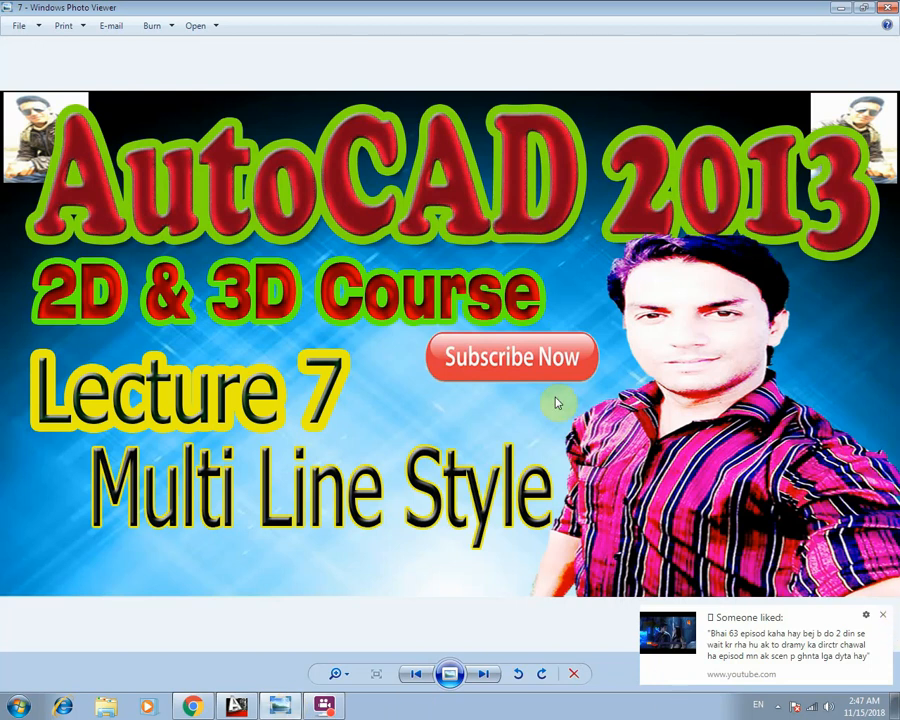
left_click(882, 617)
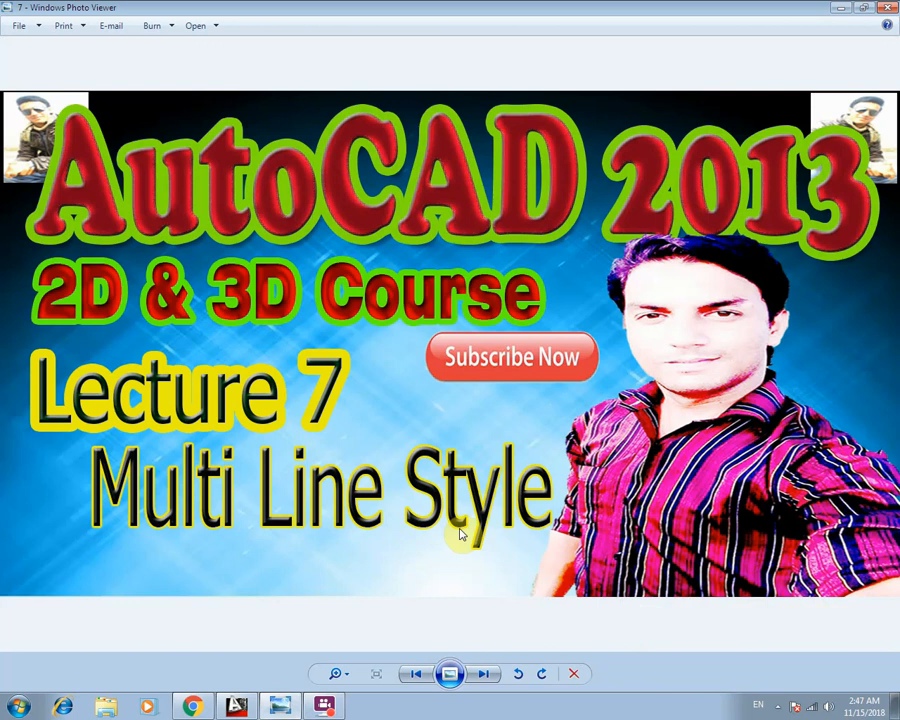